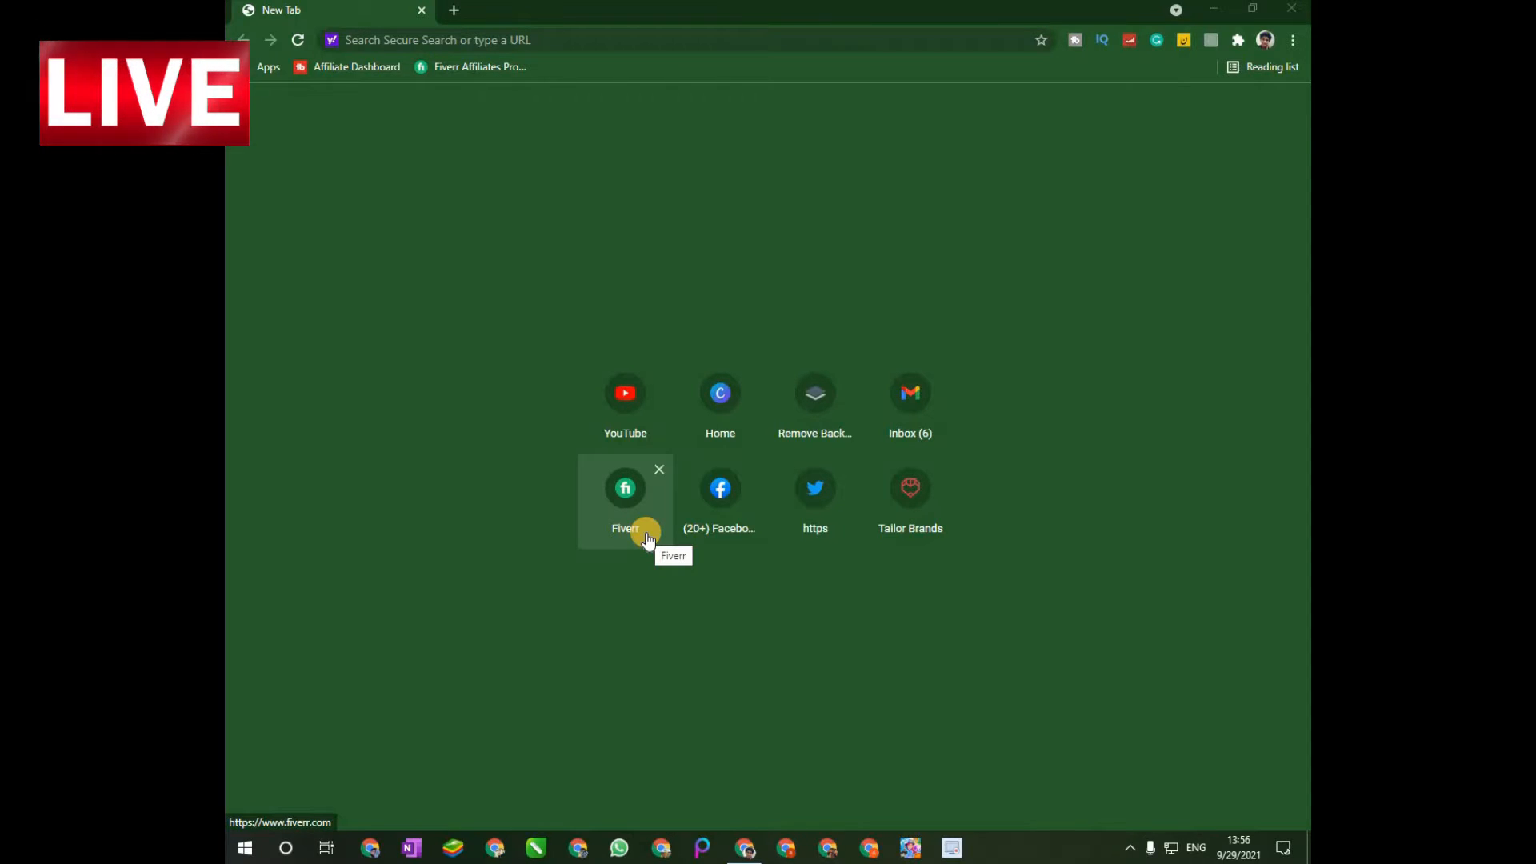
Open the canva.com website in the browser.
left_click(774, 44)
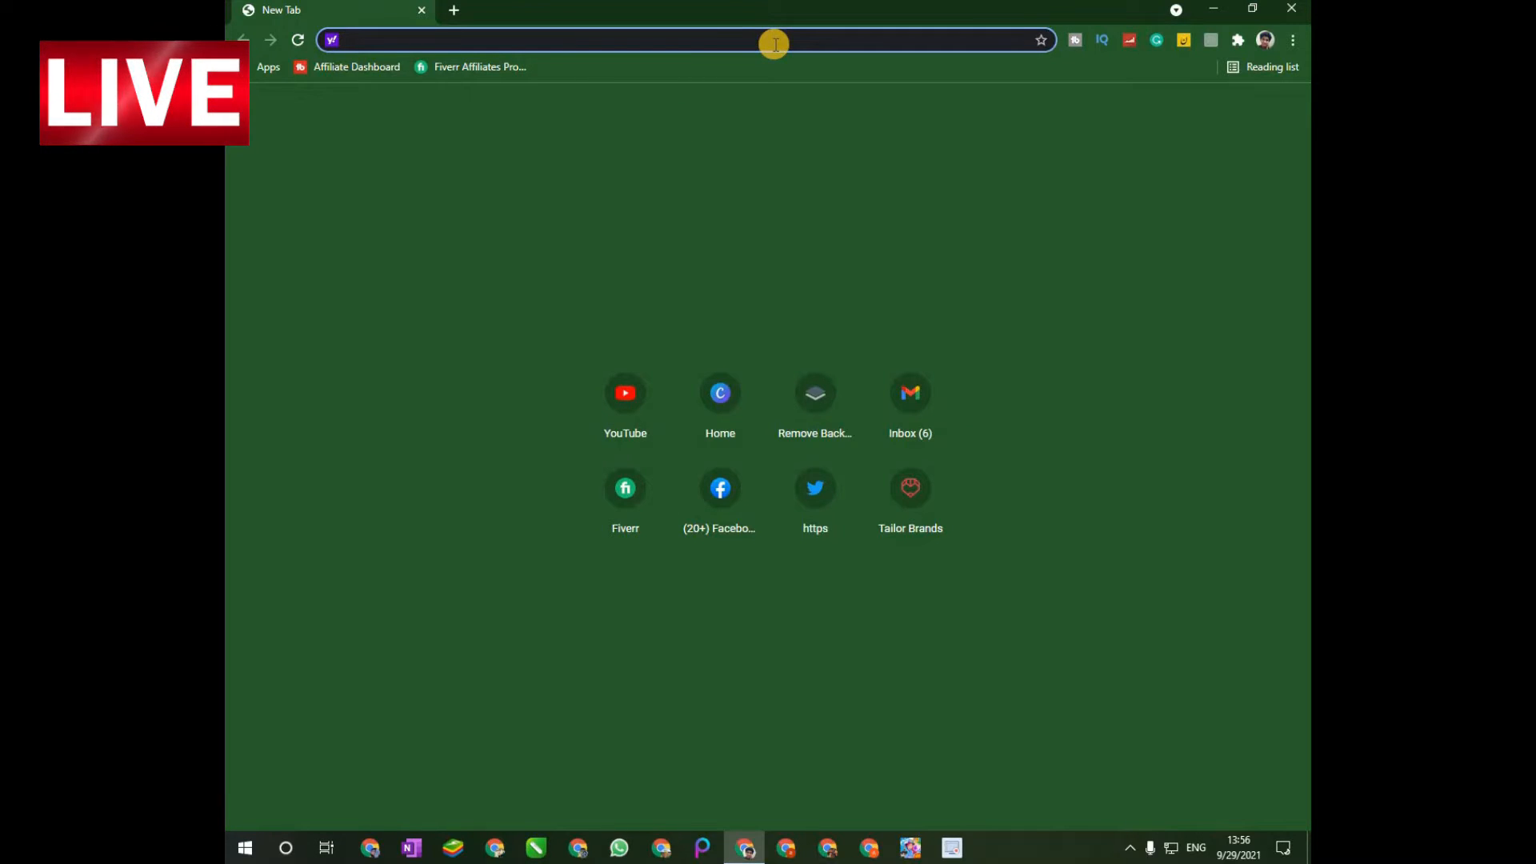
type("canv")
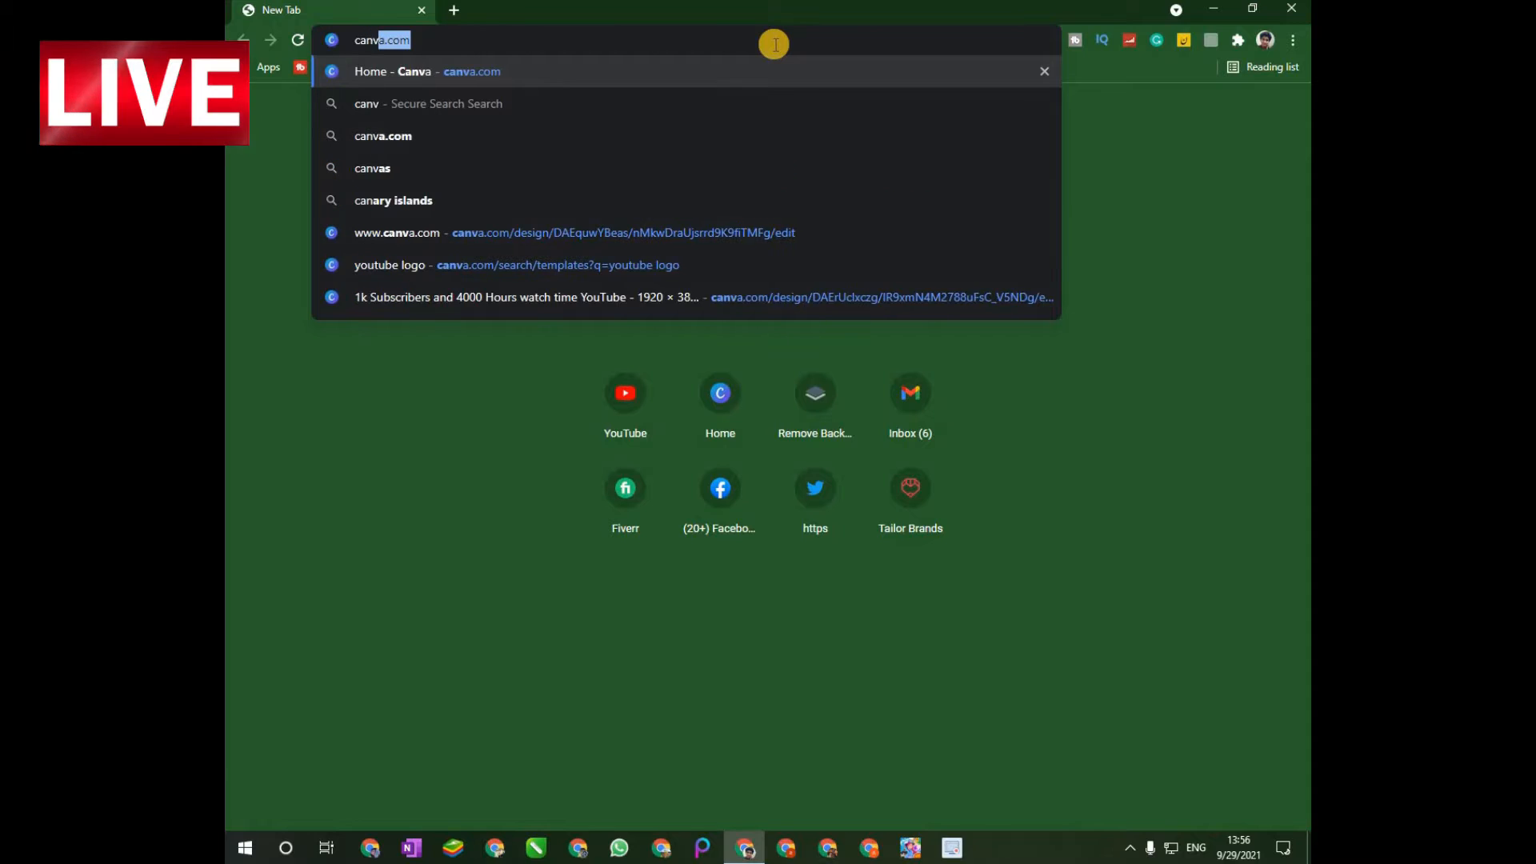
type("a.com")
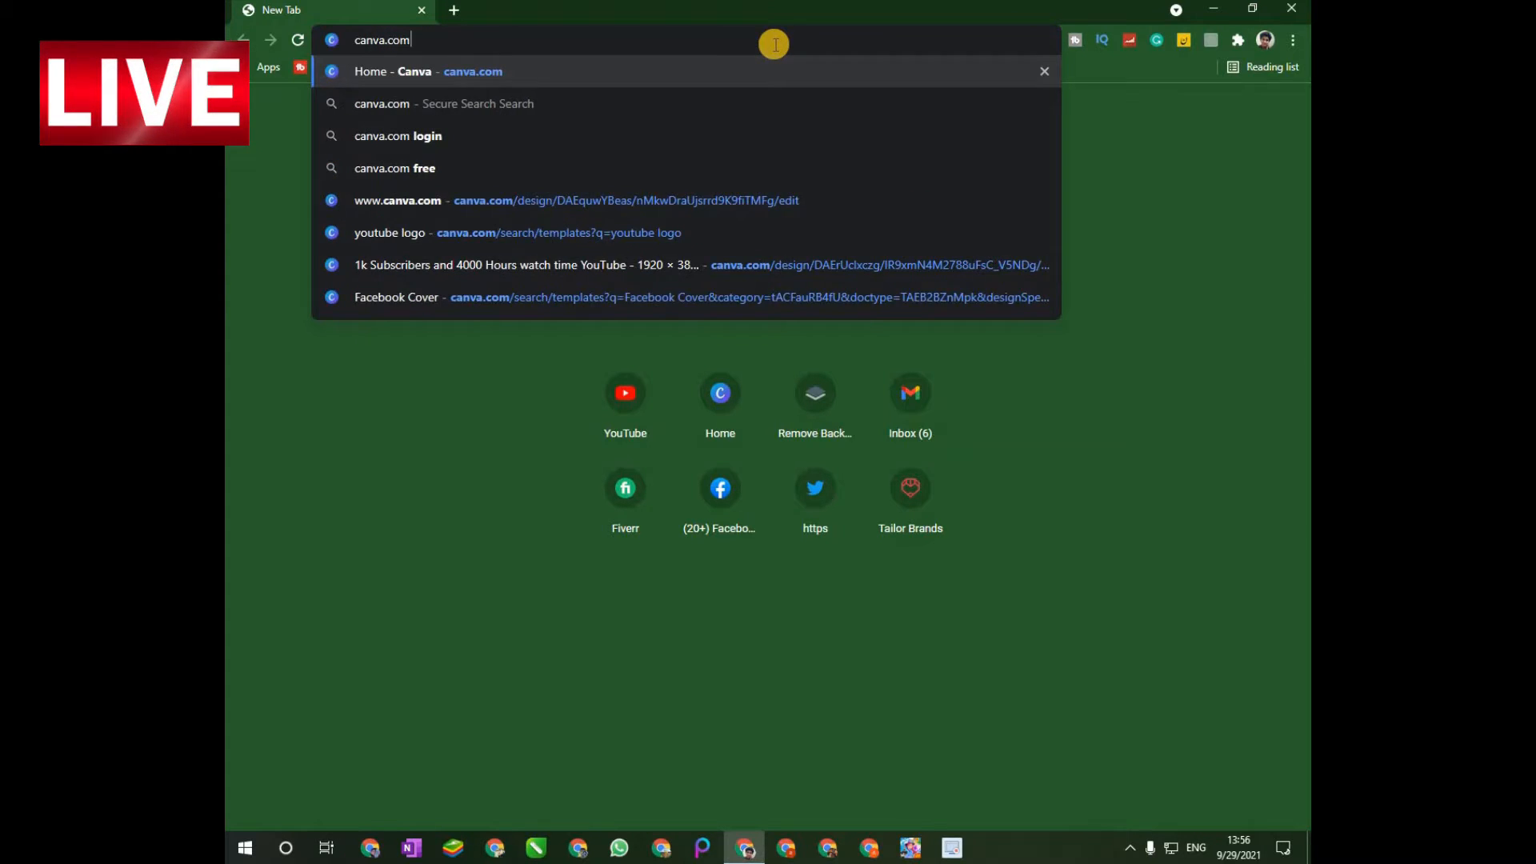
key("Return")
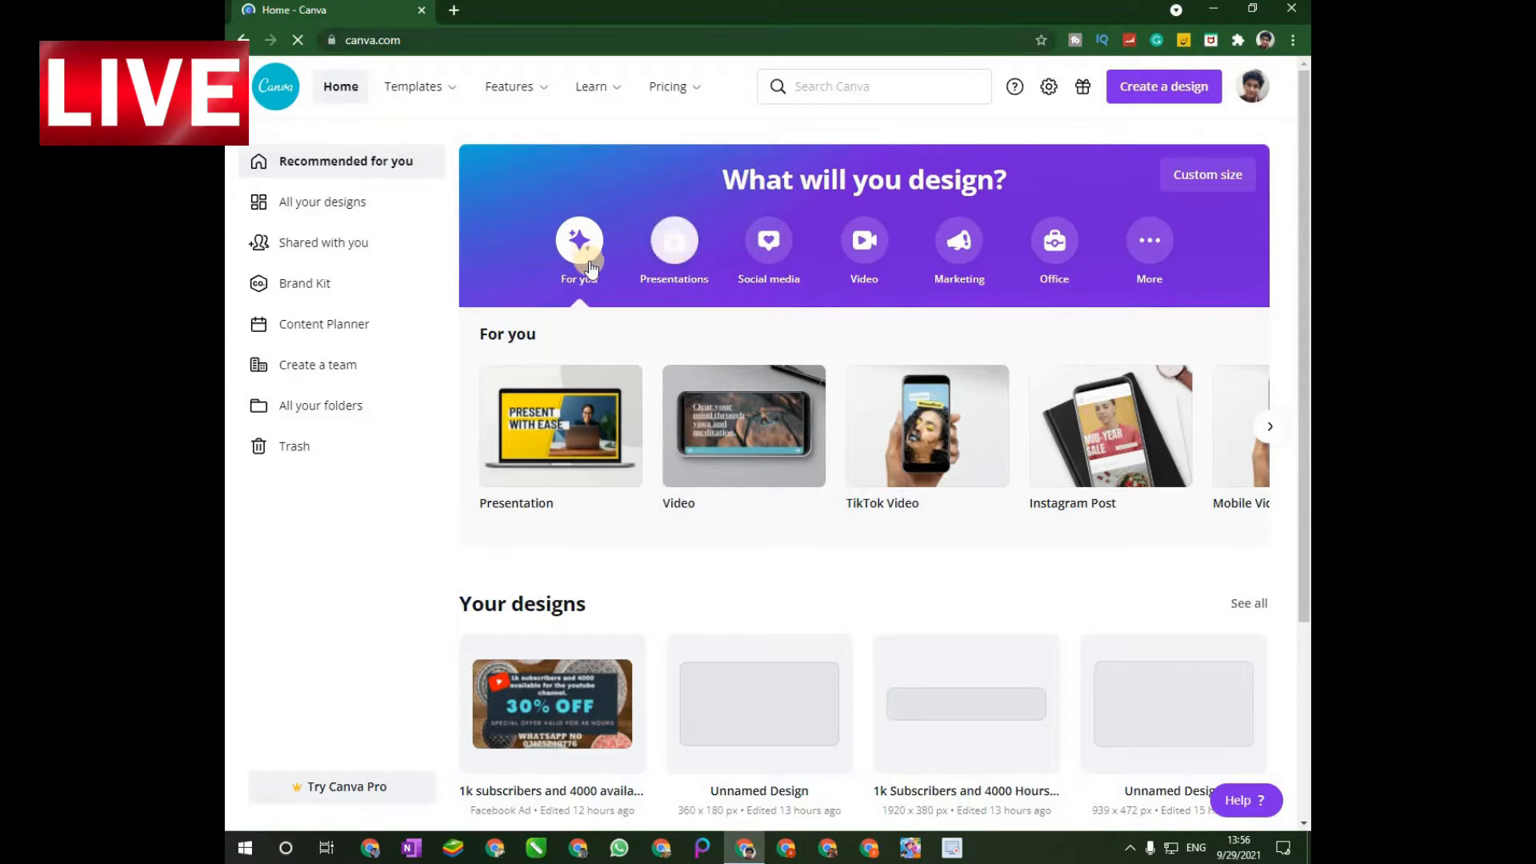
left_click(792, 87)
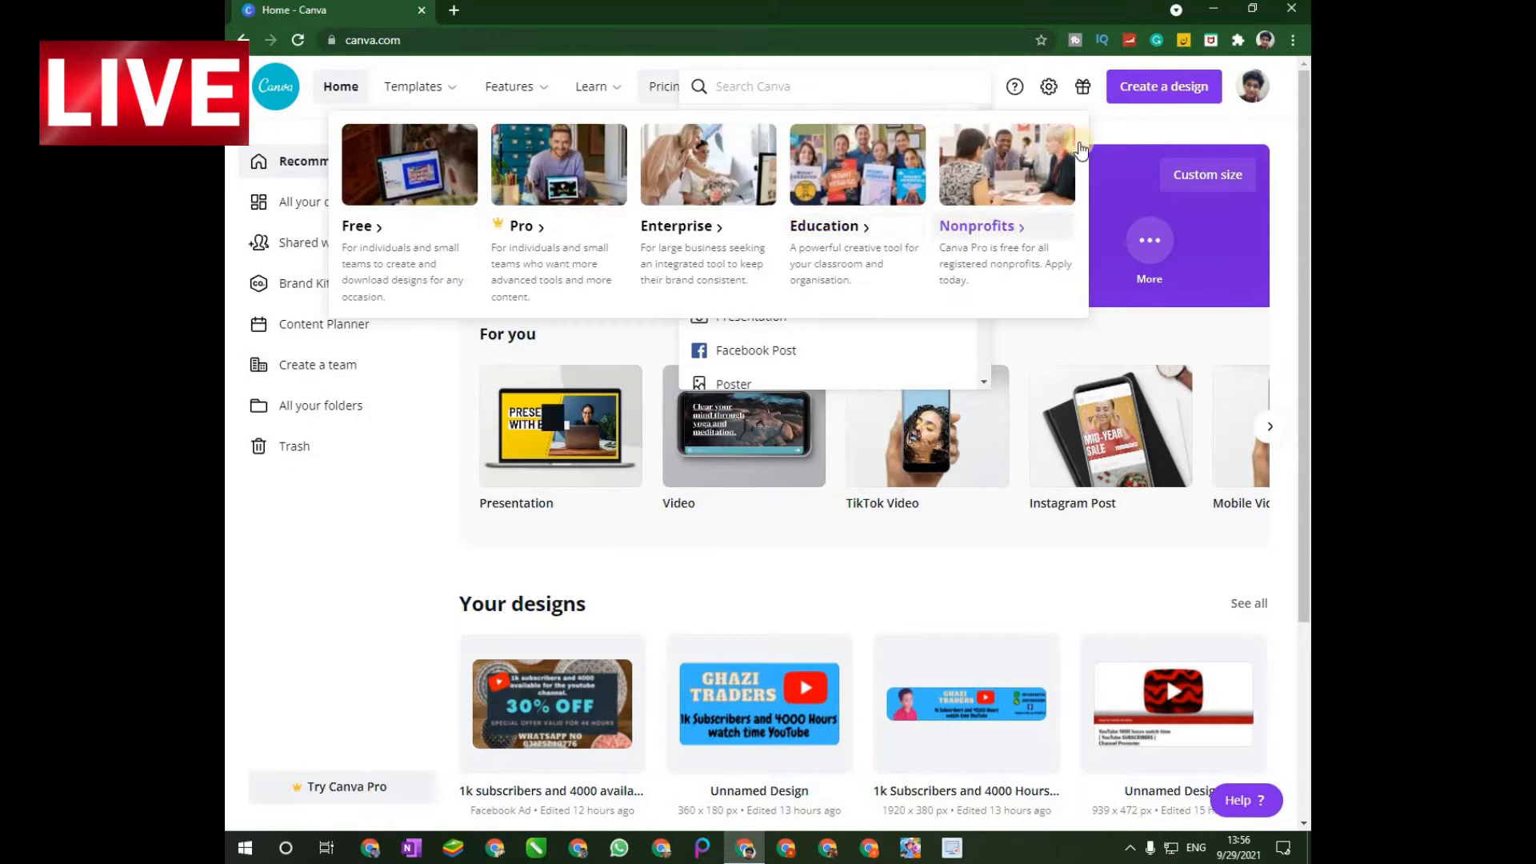
left_click(1119, 128)
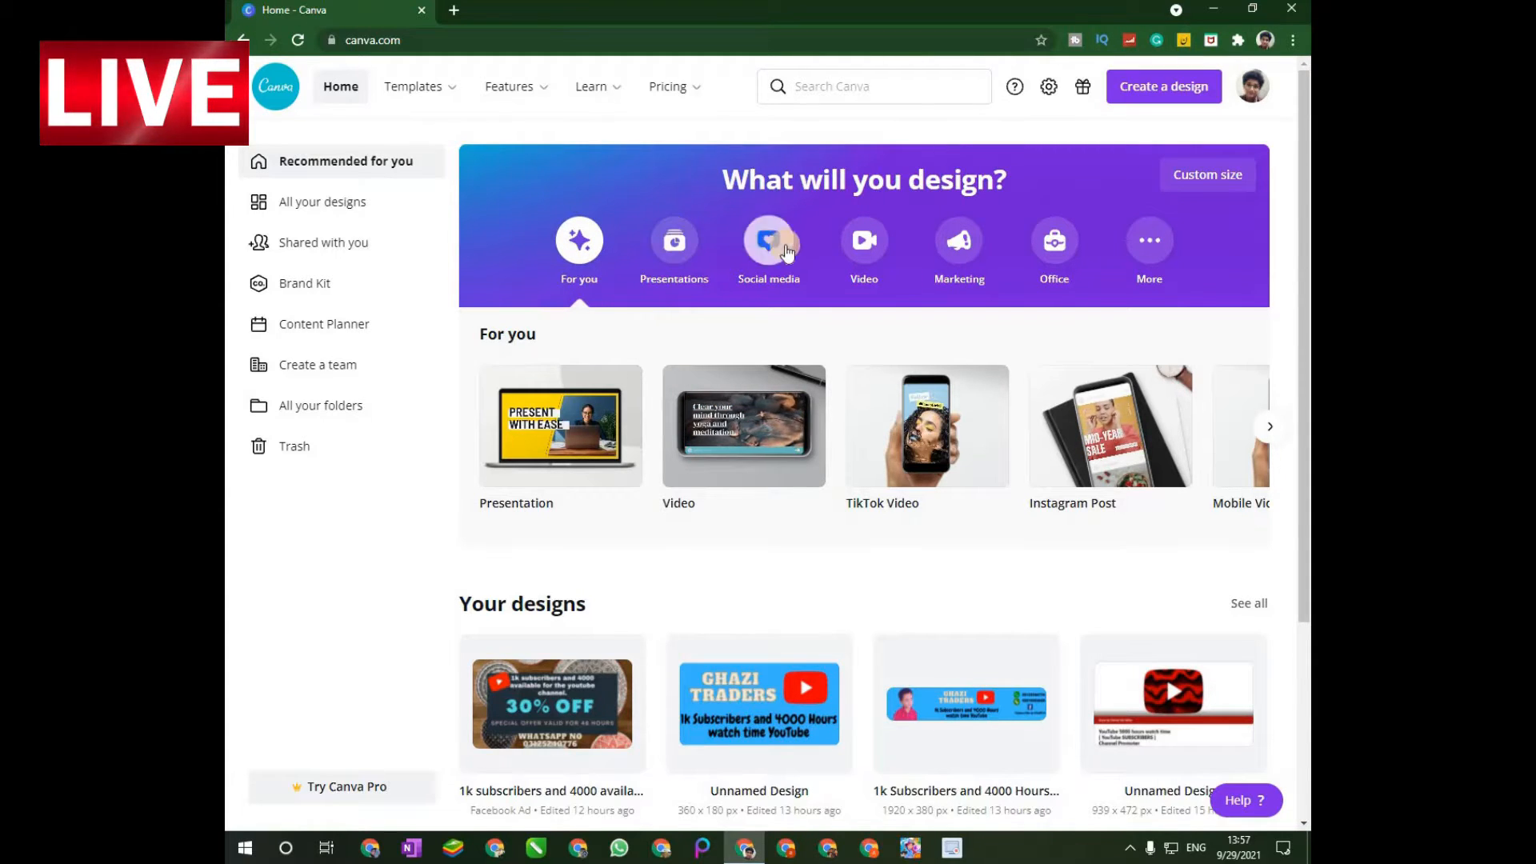
Create a blank TikTok Video design from the Video category of design types.
left_click(871, 246)
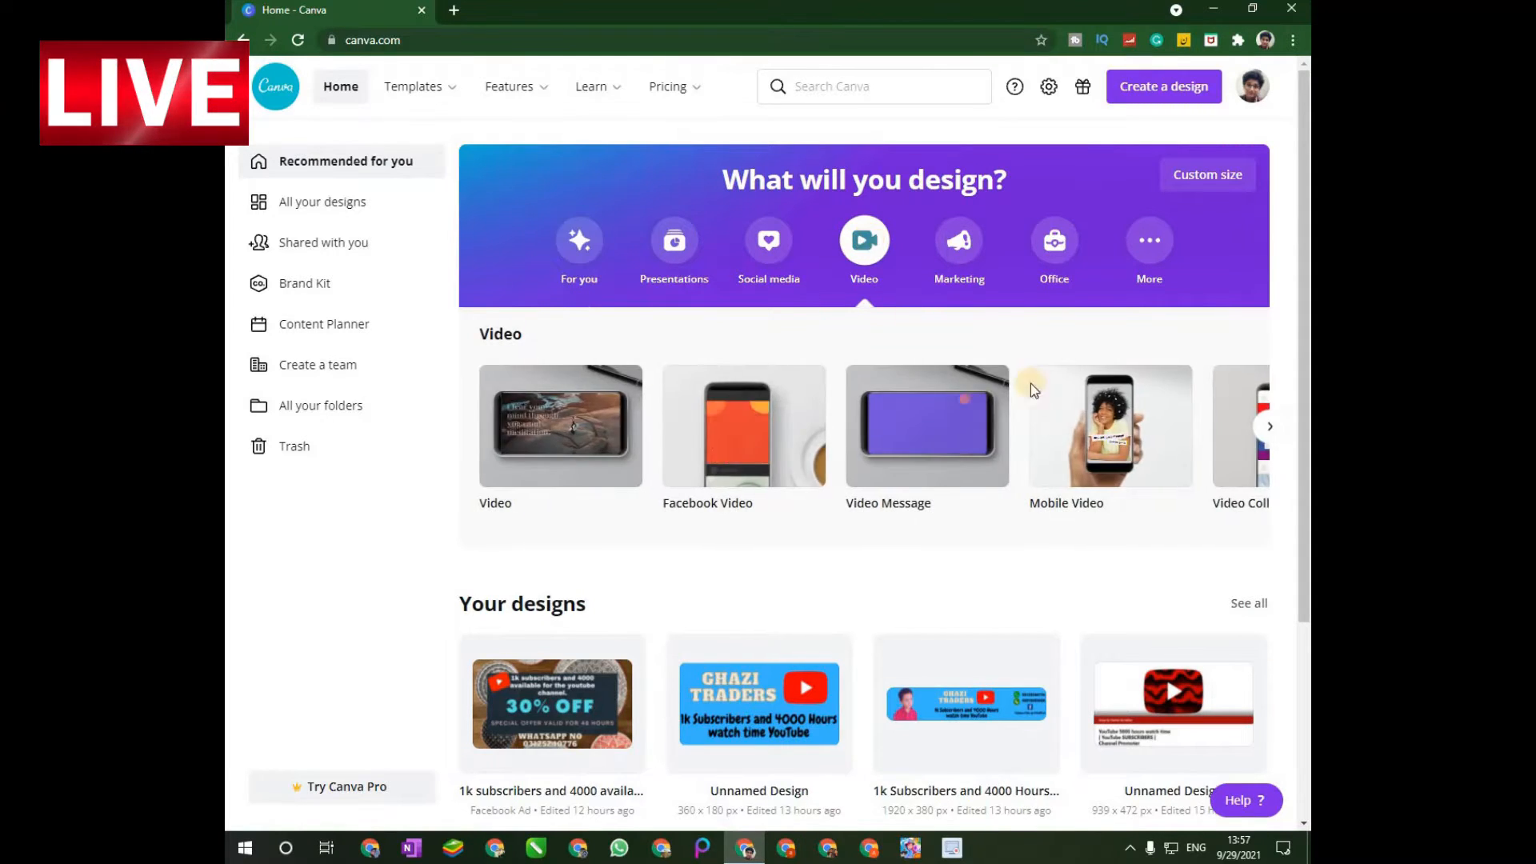
left_click(1270, 427)
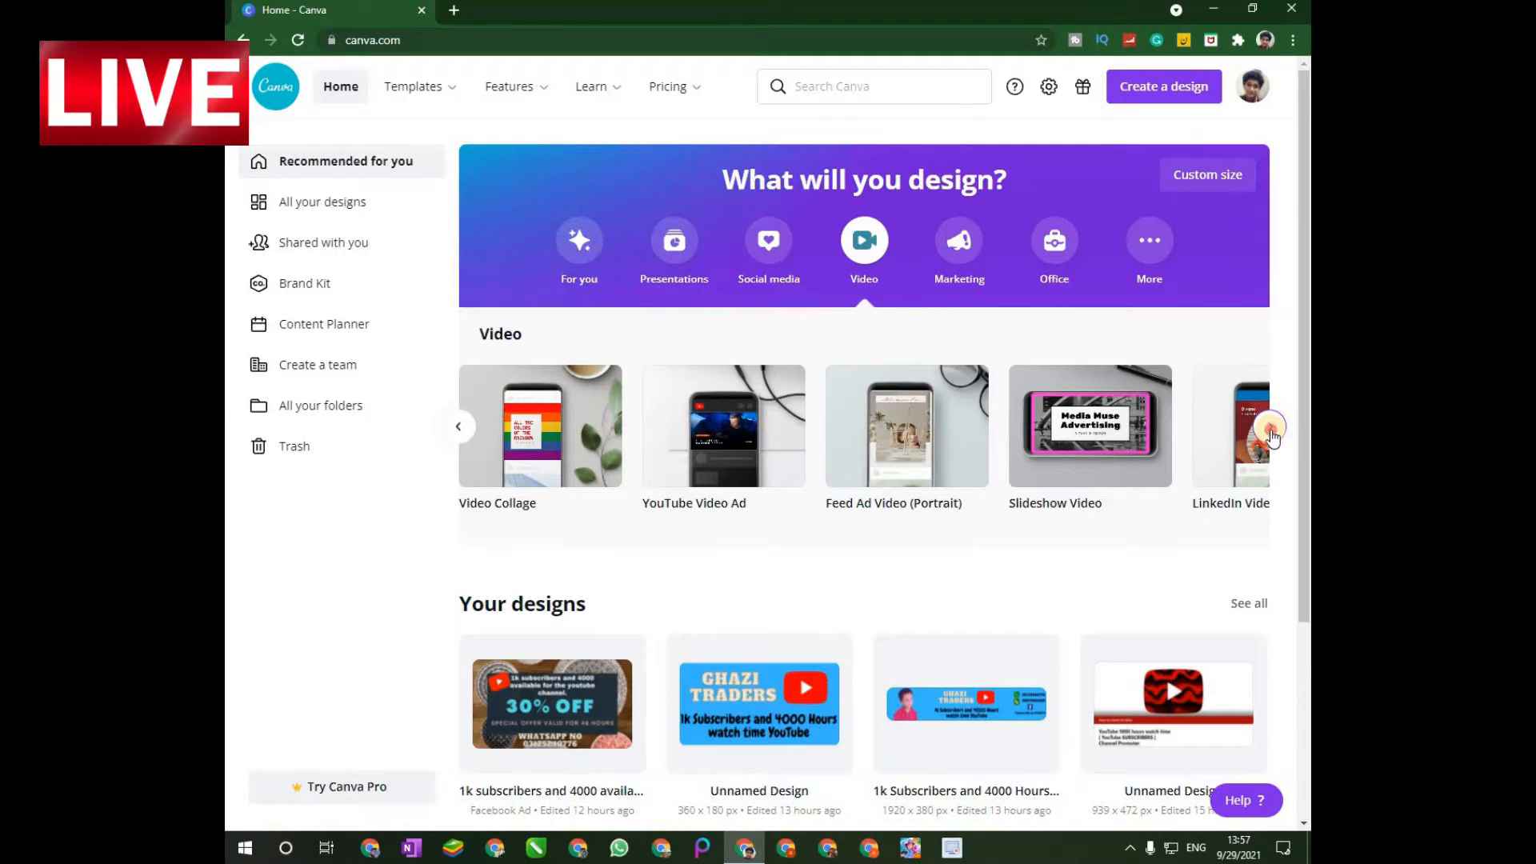
left_click(1271, 428)
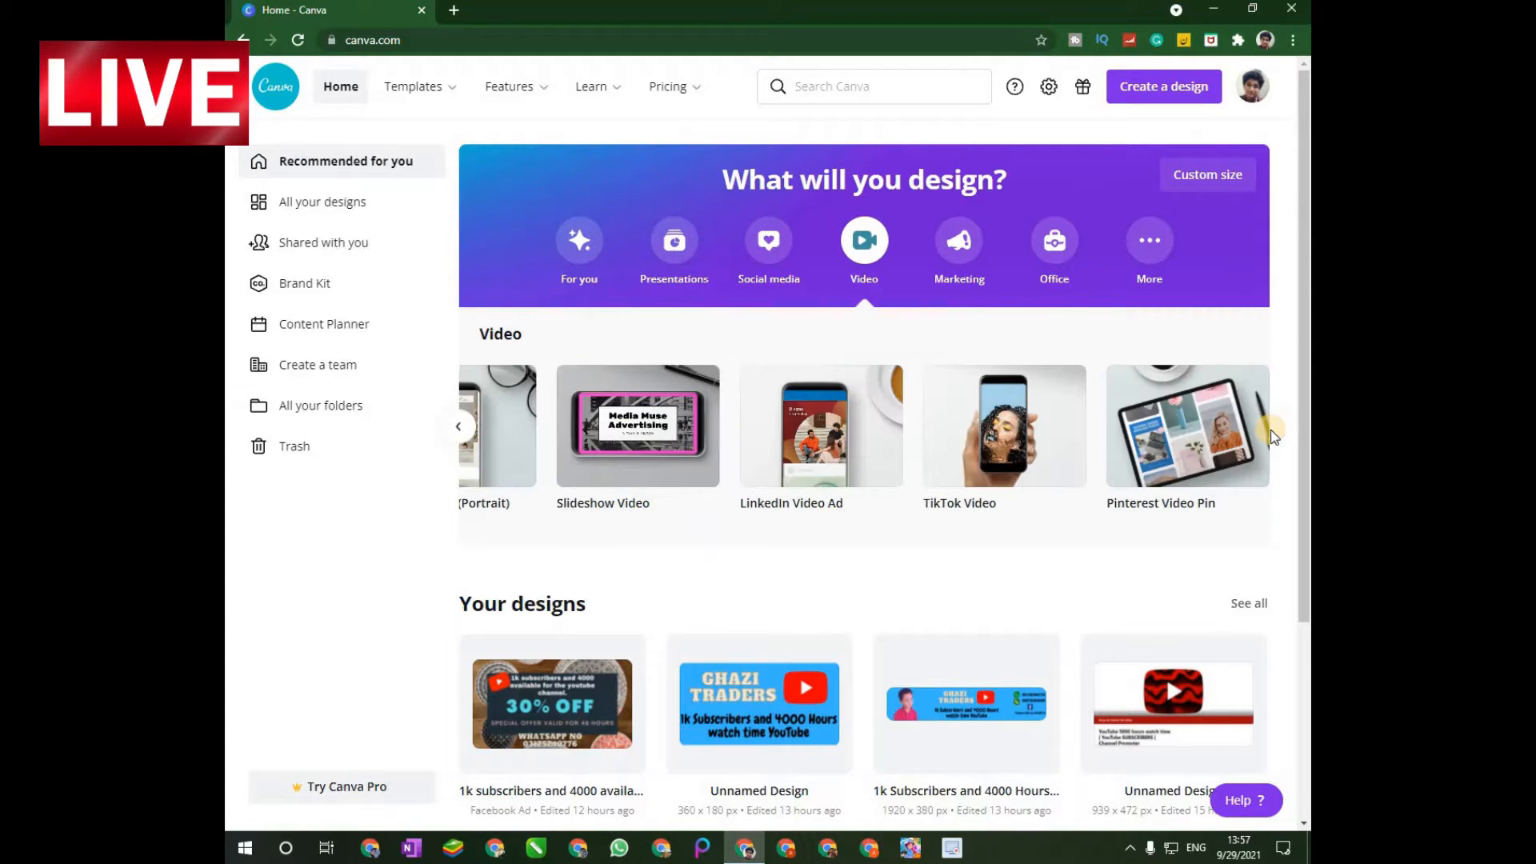
left_click(1024, 424)
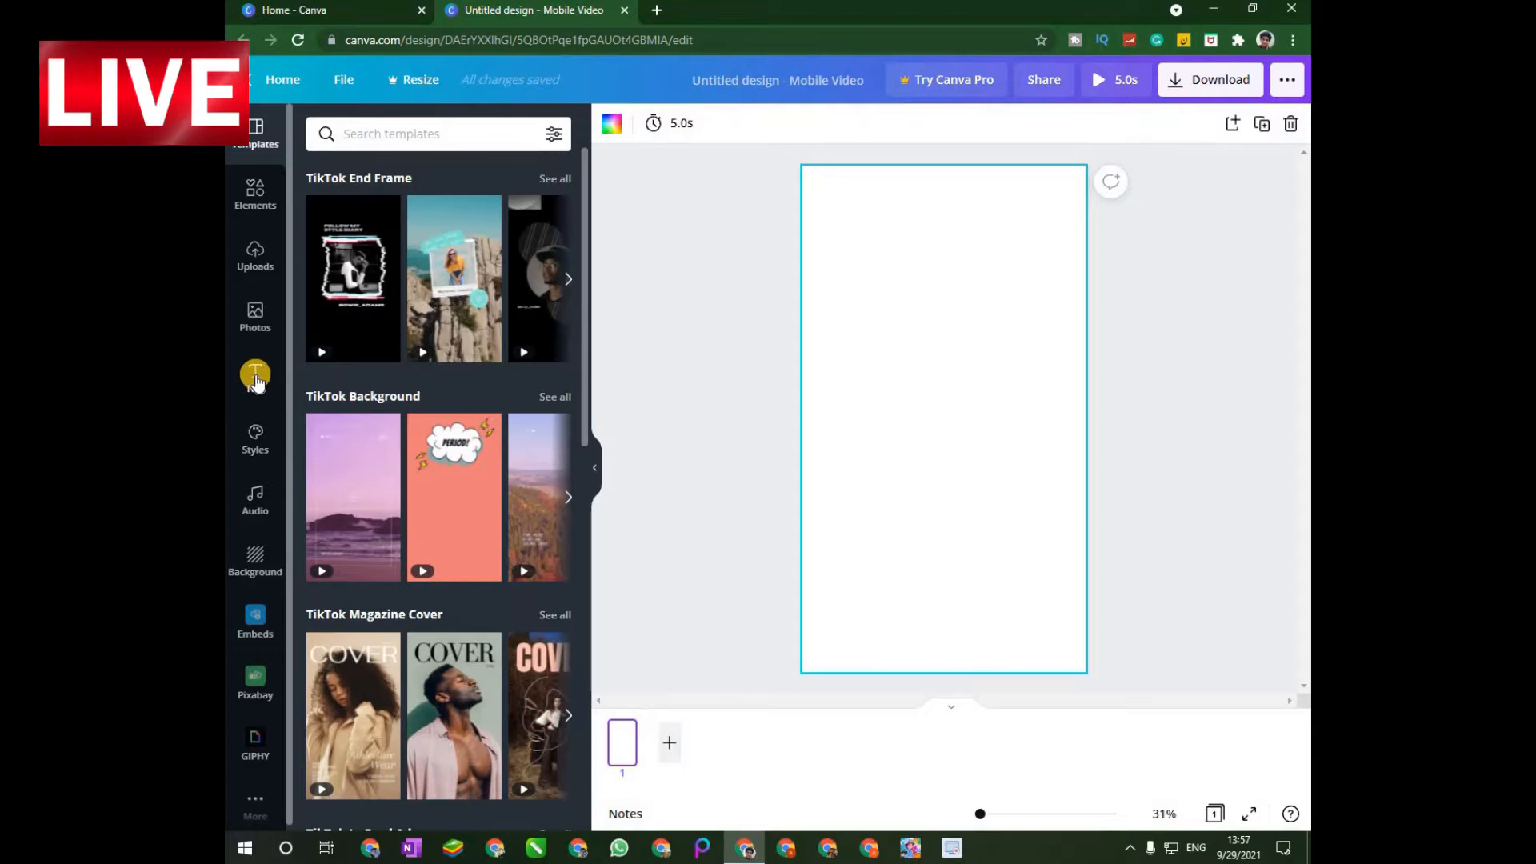
Upload the Ertugrul_Ghazi_Attitude_Status shorts (360p) video from the Desktop folder to the design's media.
left_click(253, 257)
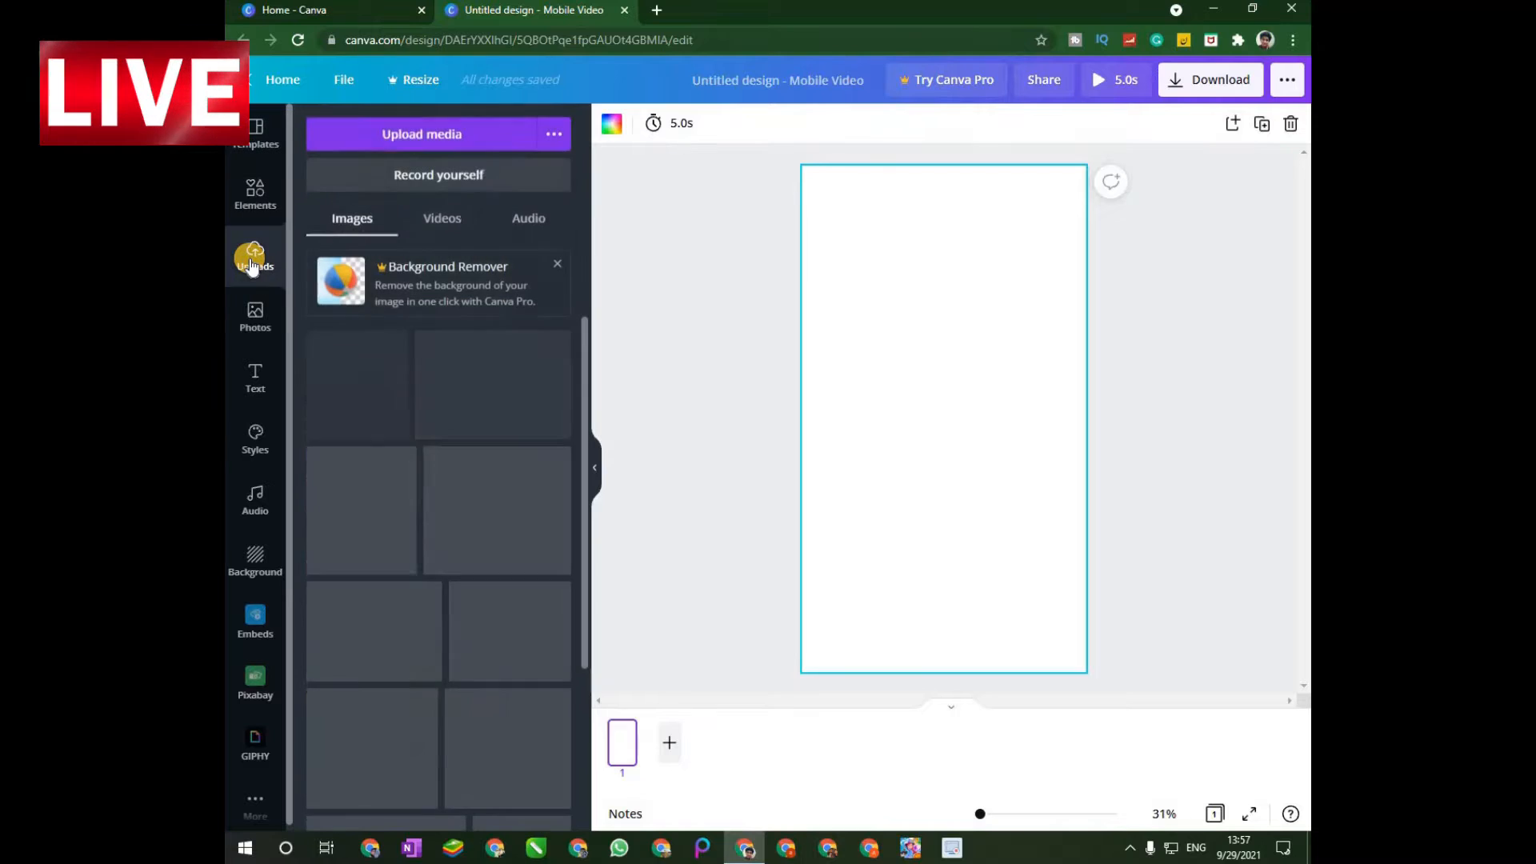
left_click(434, 144)
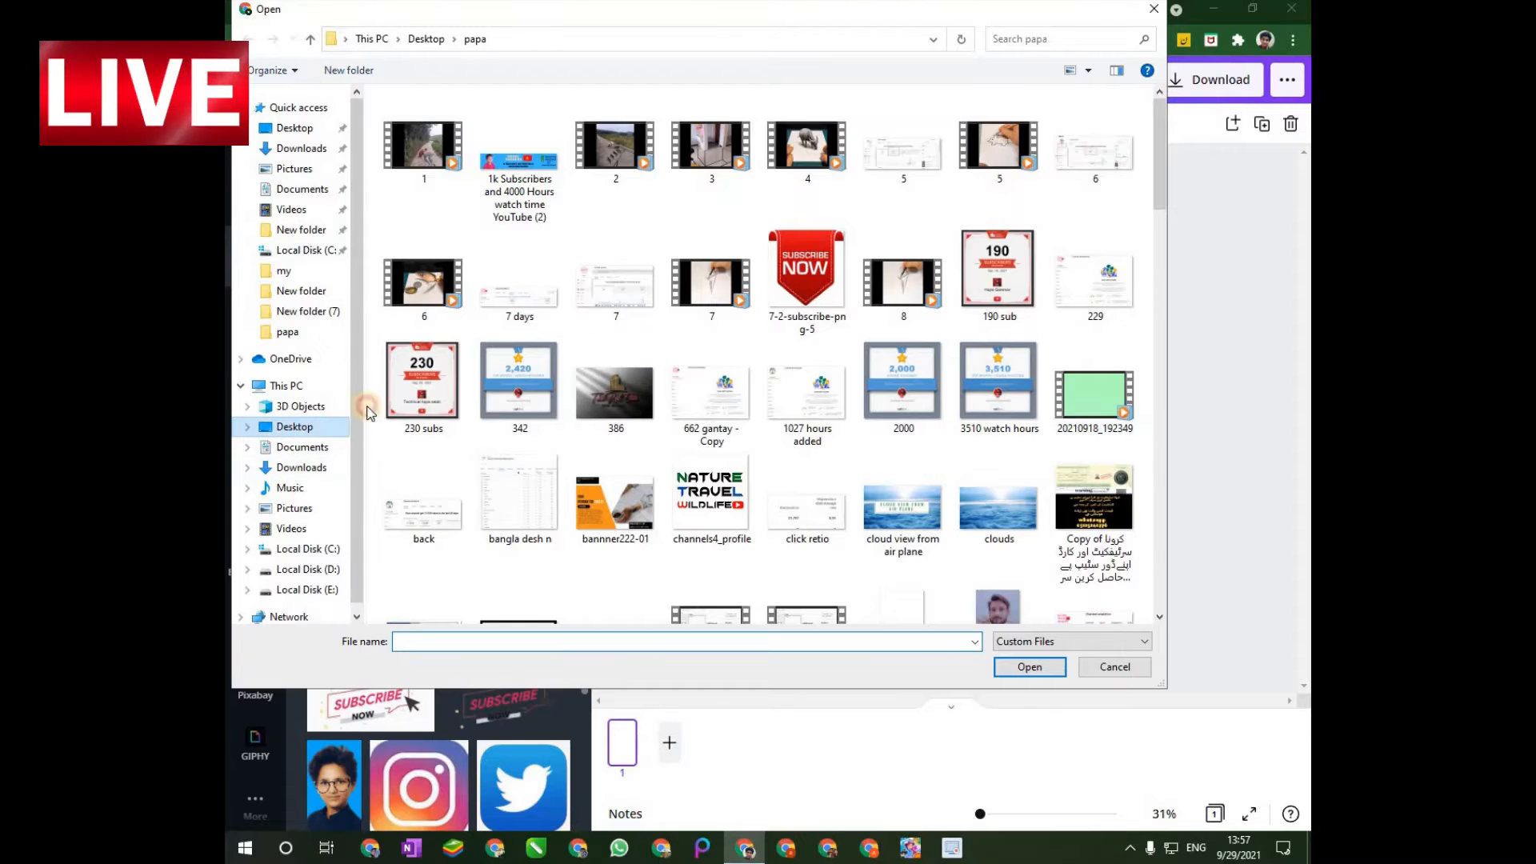
left_click(294, 426)
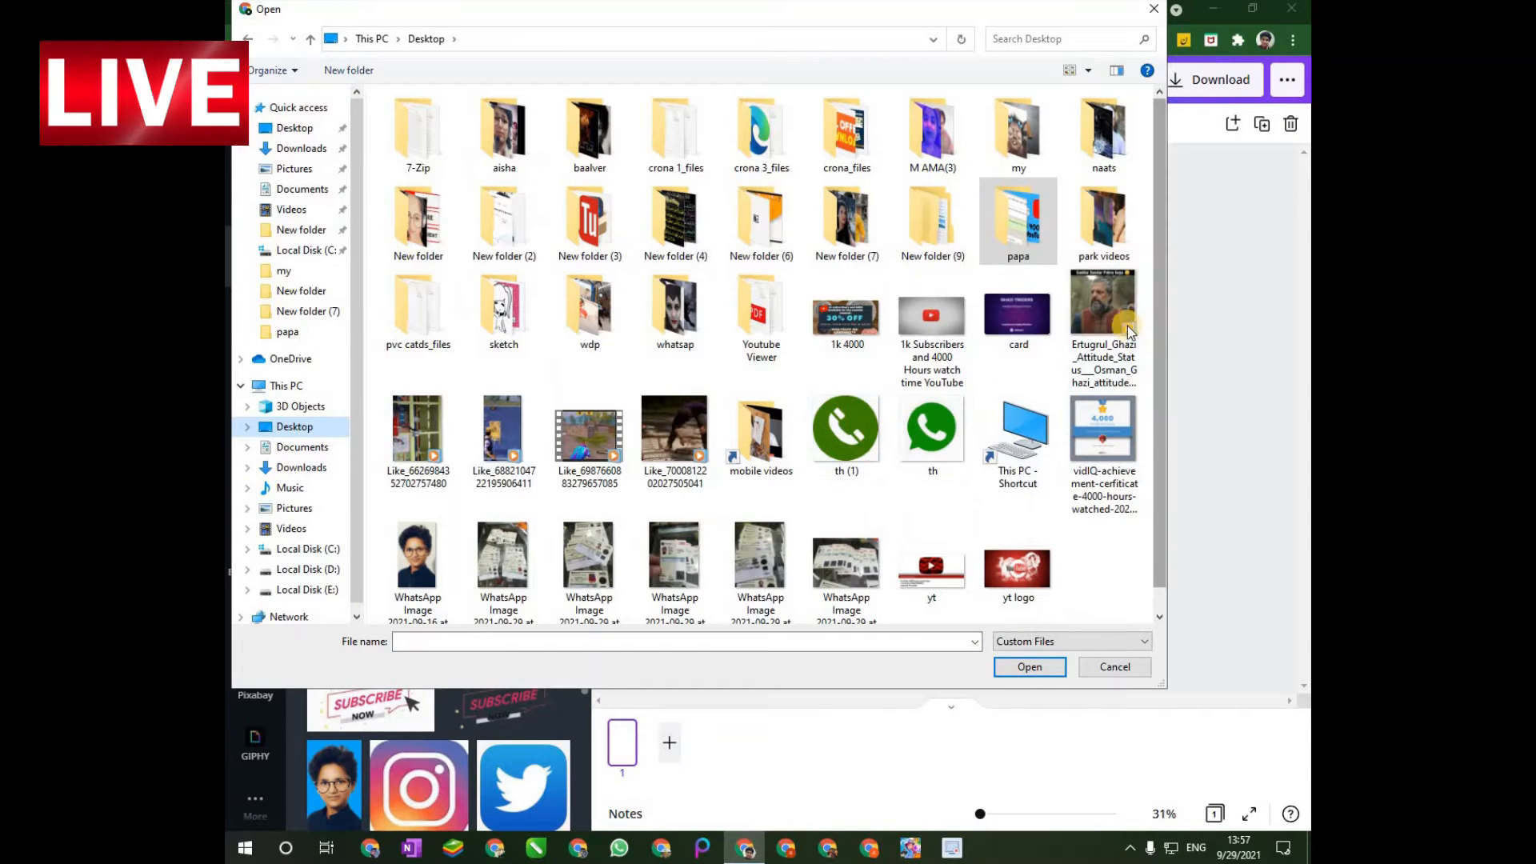
left_click(1103, 314)
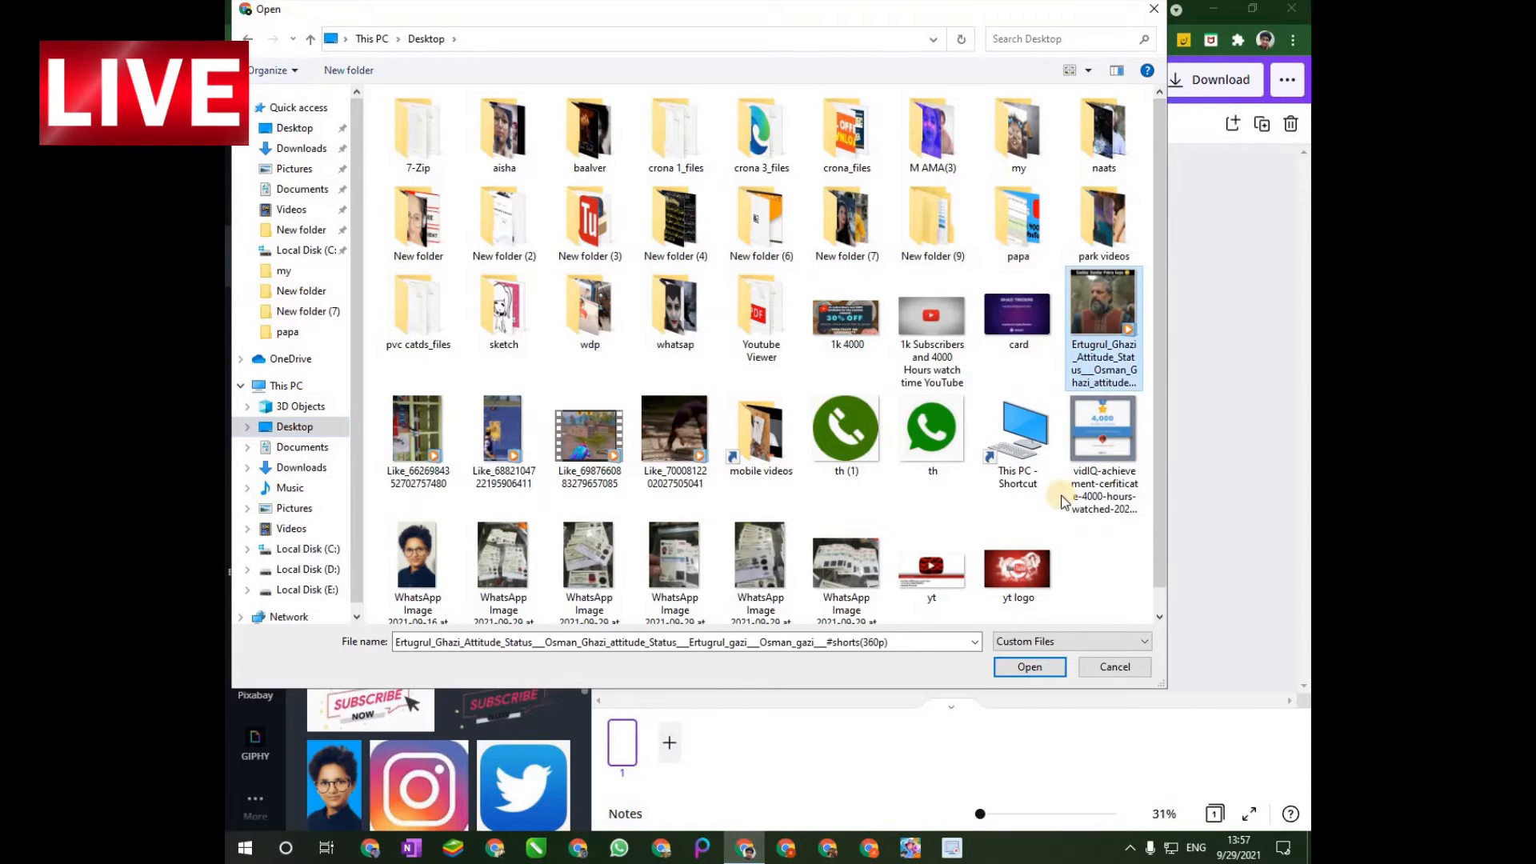
left_click(1029, 667)
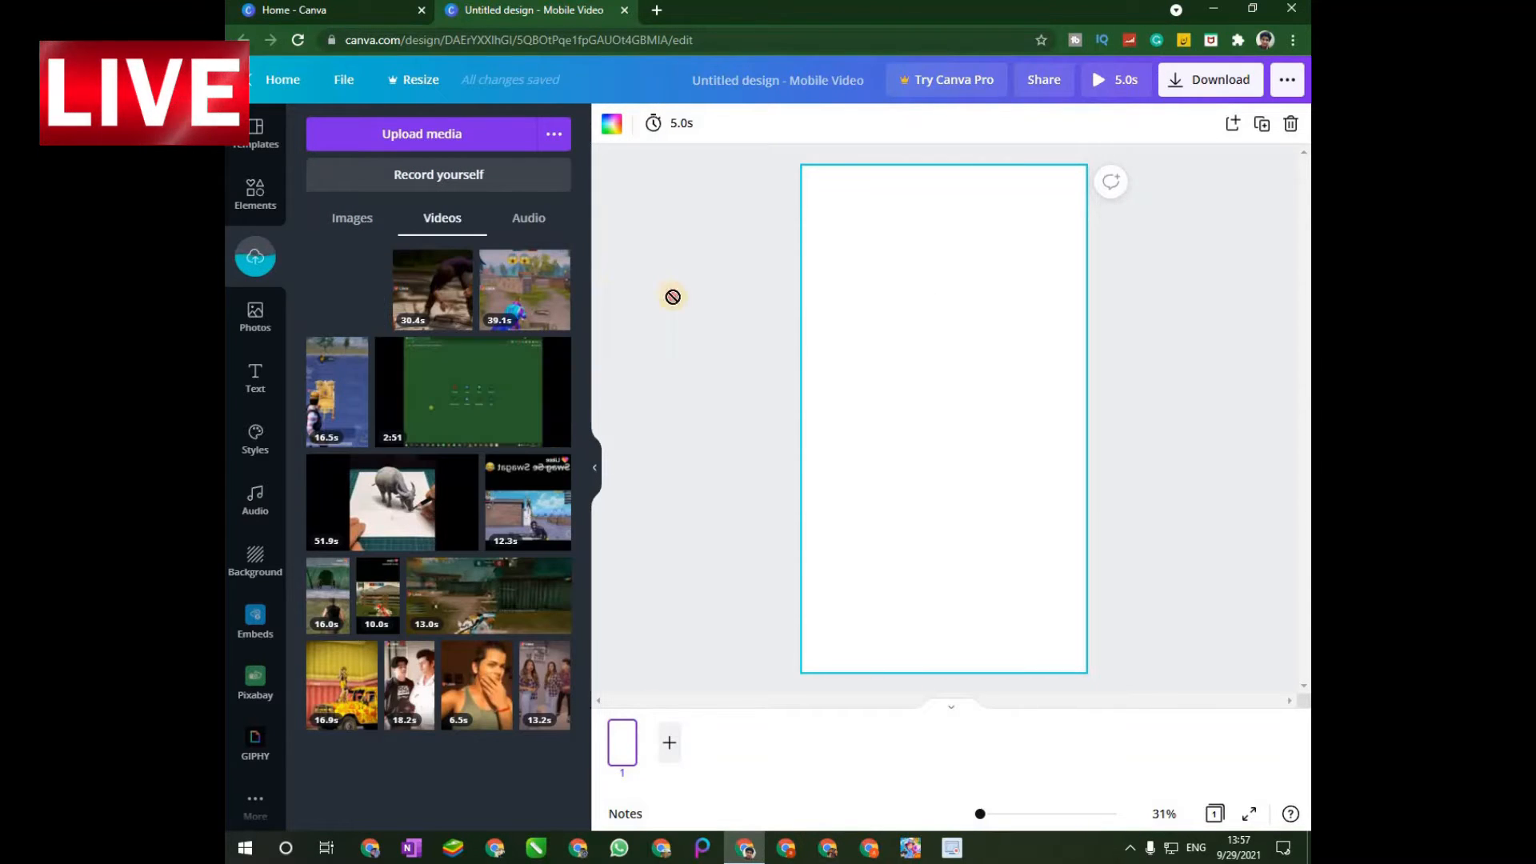
Place the uploaded Ertugrul Ghazi video on the blank page and enlarge it to the full page width.
left_click_drag(672, 297, 886, 353)
left_click_drag(1043, 303, 1087, 257)
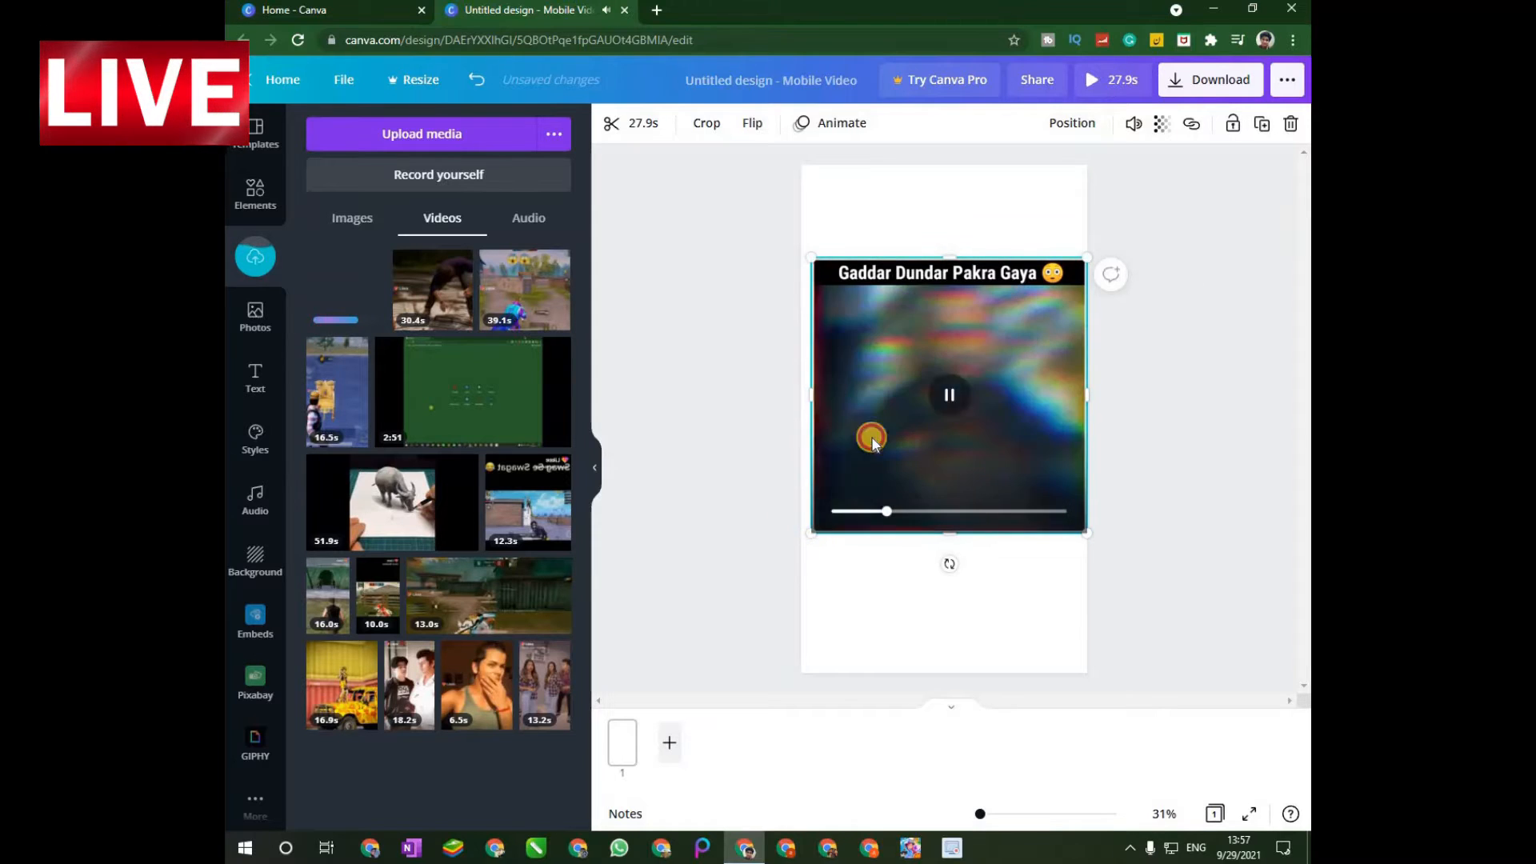
left_click_drag(807, 538, 797, 549)
Extend the video's upper and lower edges to make it taller, and reposition it near the page's vertical middle.
left_click_drag(943, 256, 943, 228)
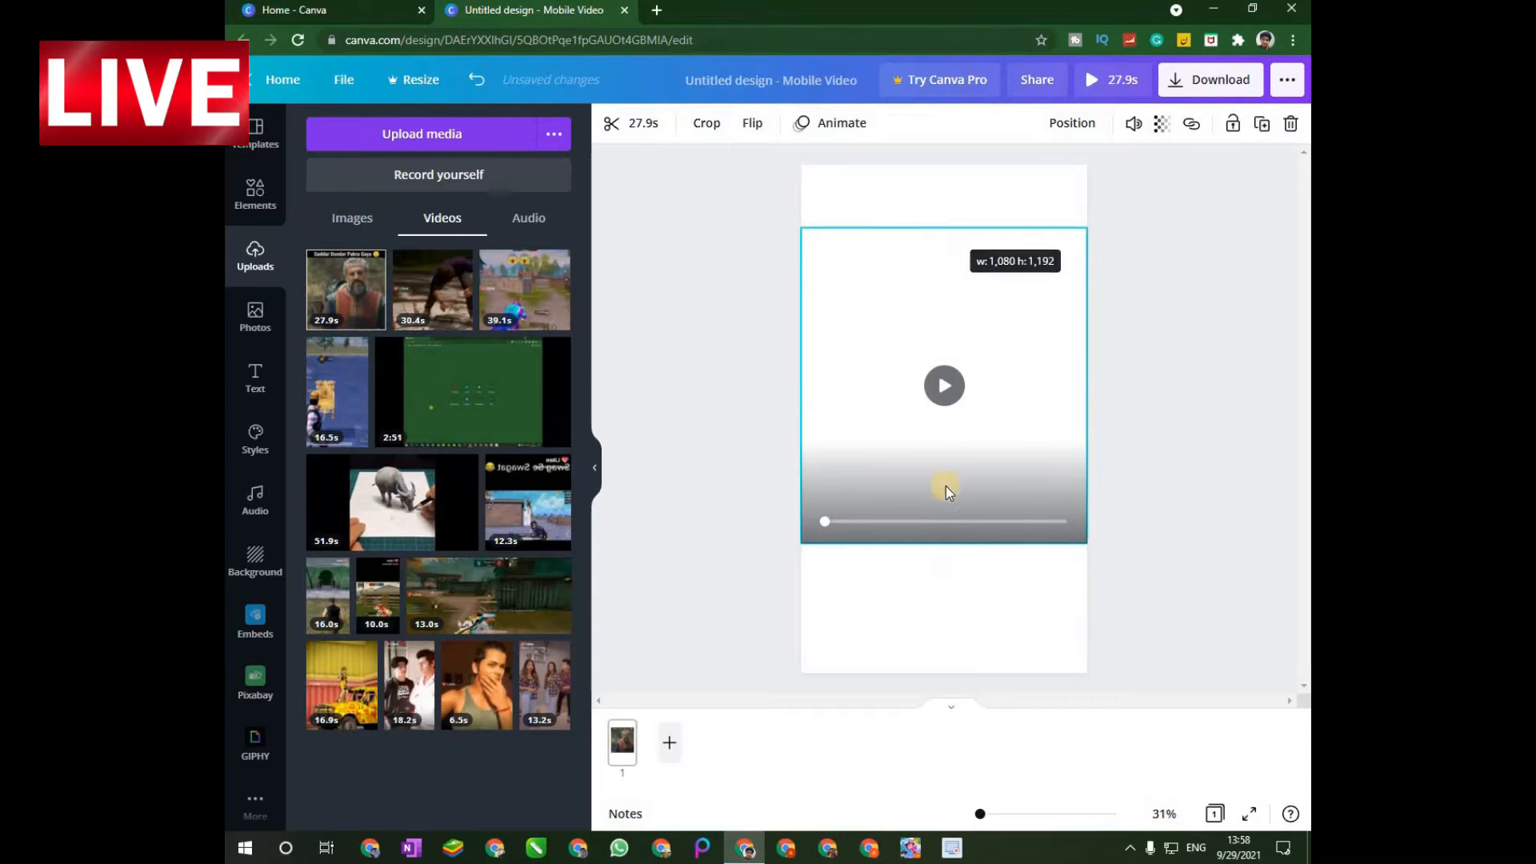
left_click(942, 549)
left_click_drag(942, 548, 943, 576)
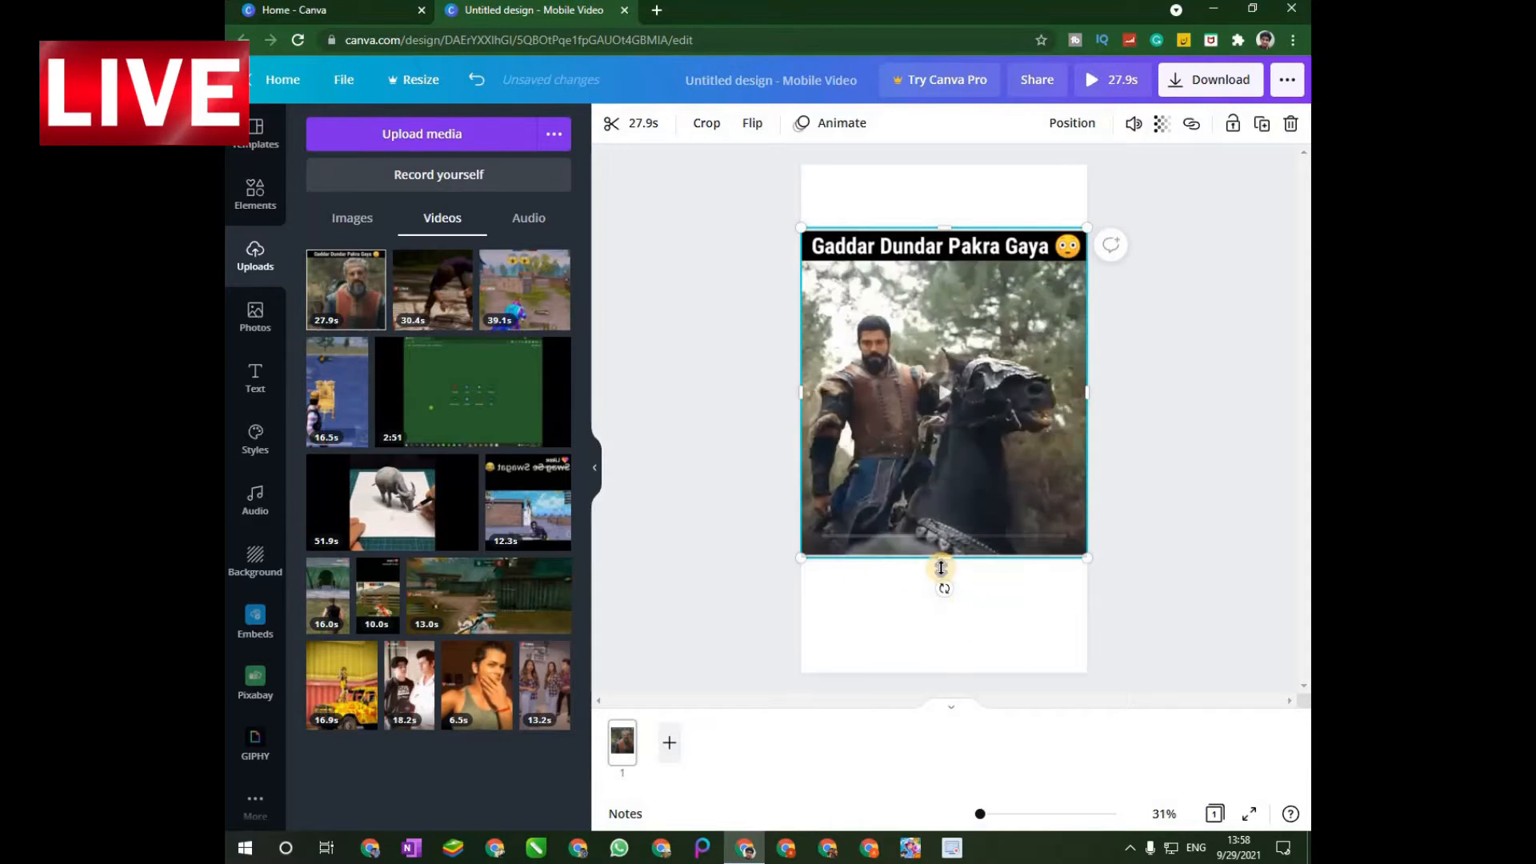
mouse_move(944, 557)
left_mouse_down()
mouse_move(946, 594)
mouse_move(939, 570)
left_mouse_up()
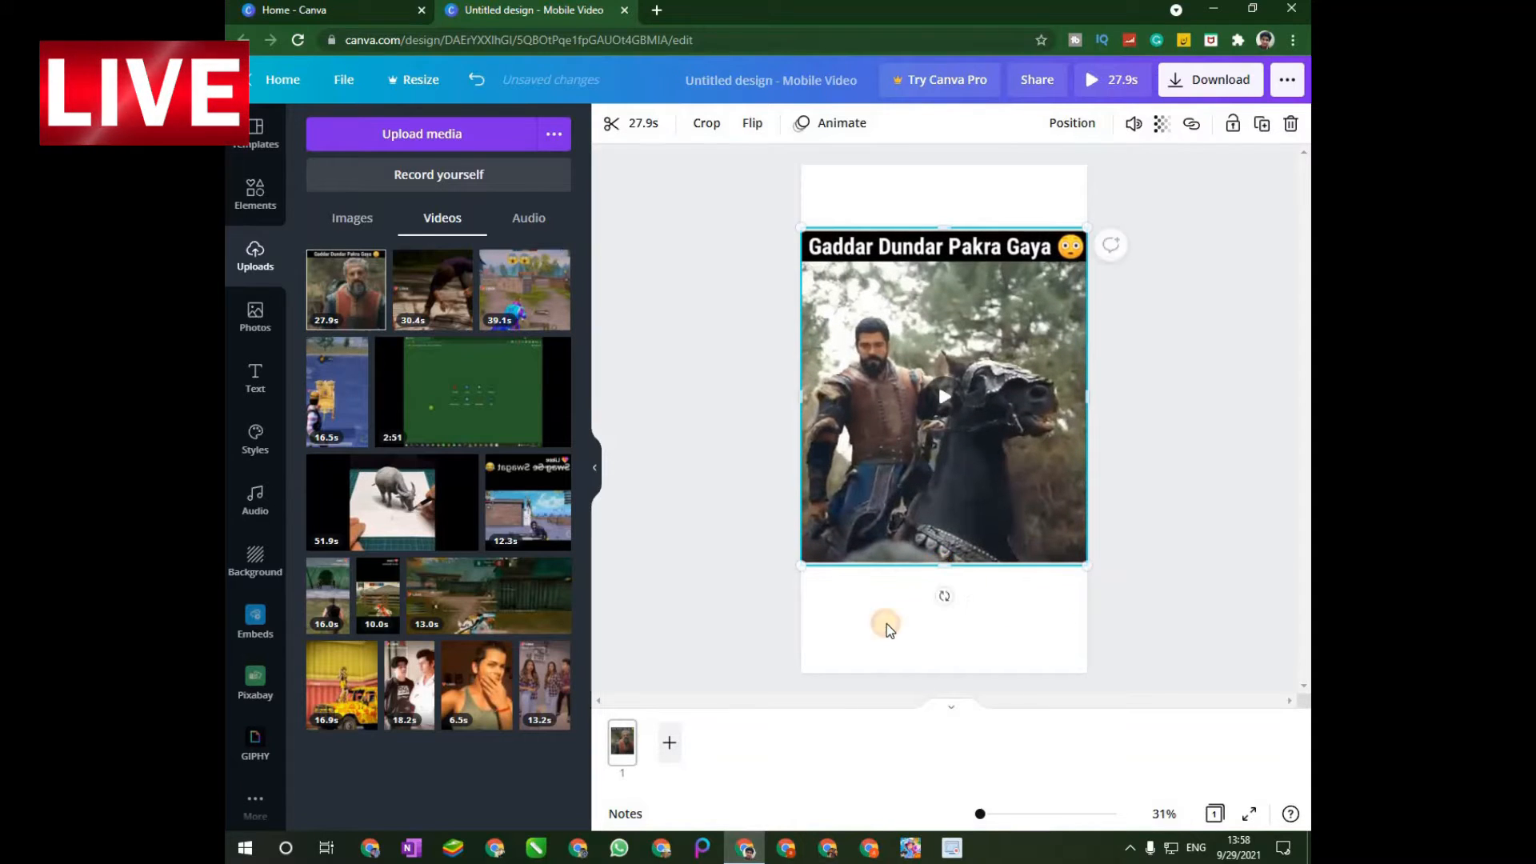
left_click(886, 573)
left_click(960, 413)
left_click_drag(960, 412, 960, 421)
left_click_drag(997, 370, 995, 374)
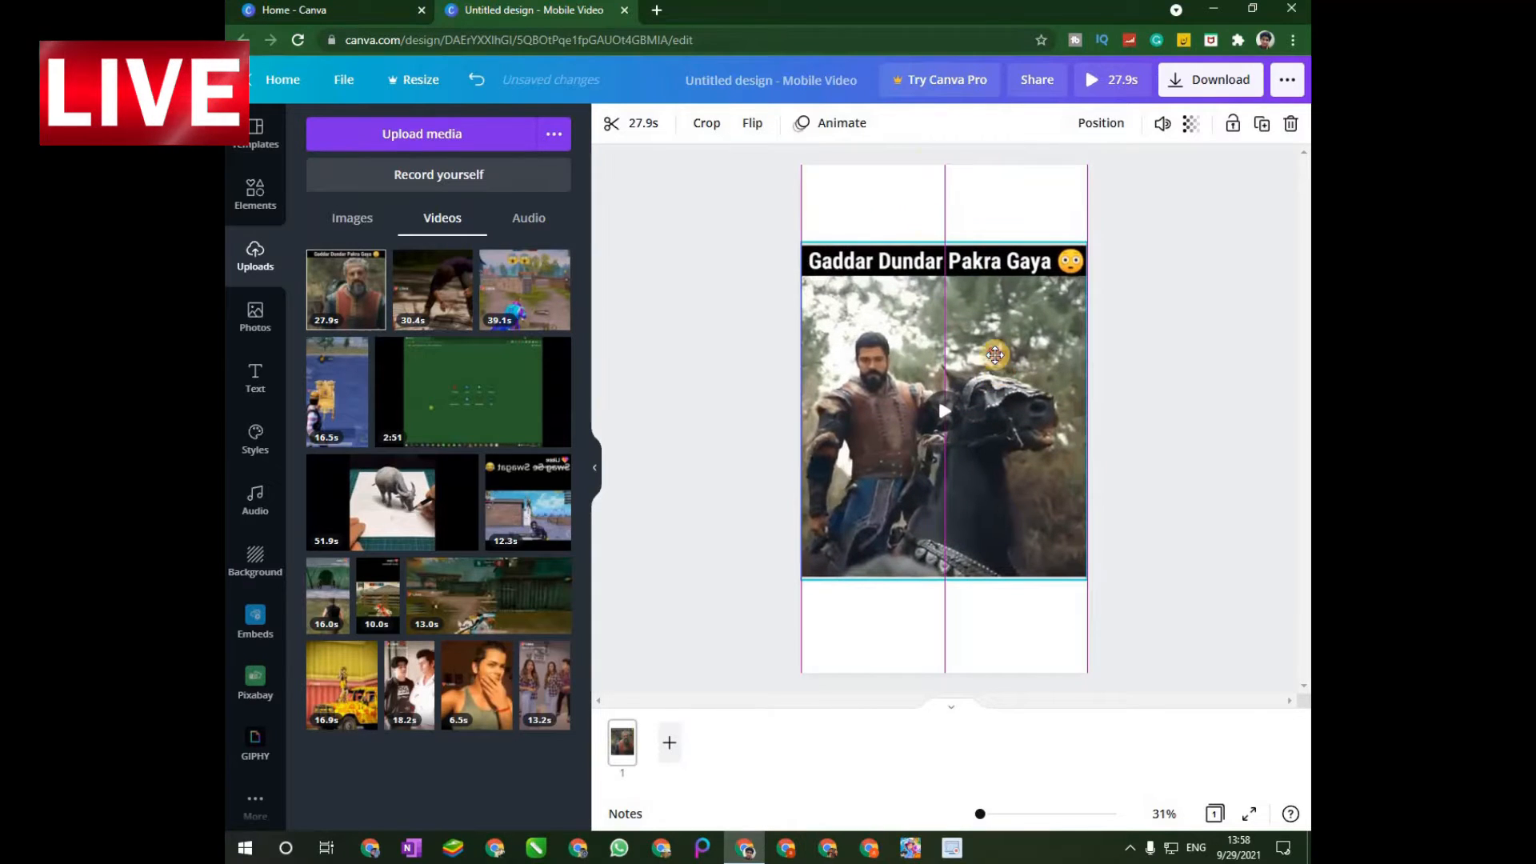
Set the page background color to black and shift the video slightly upward on the page.
left_click(946, 189)
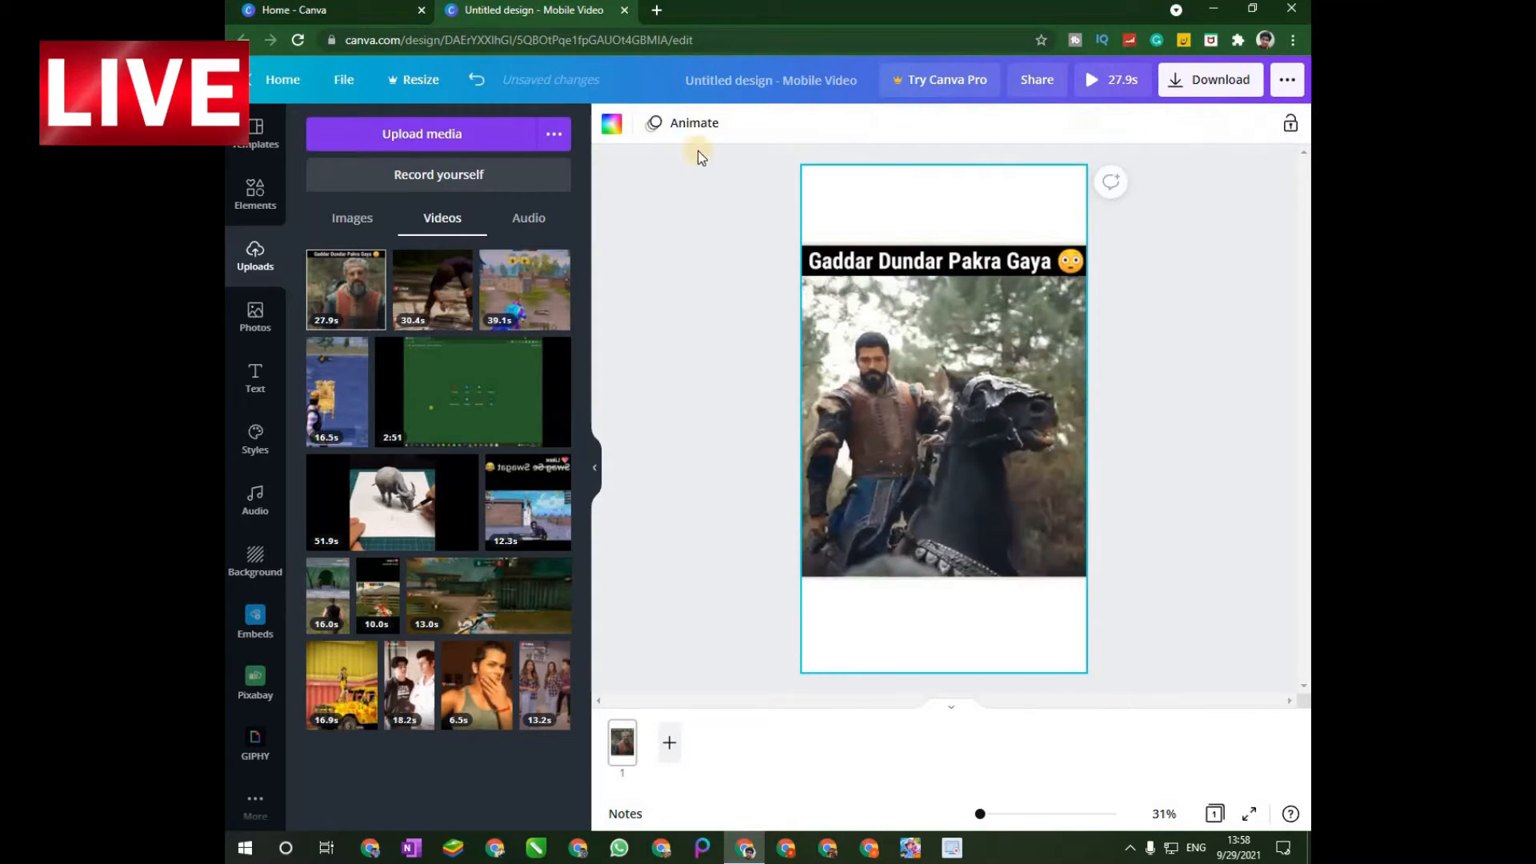
left_click(611, 123)
left_click(329, 369)
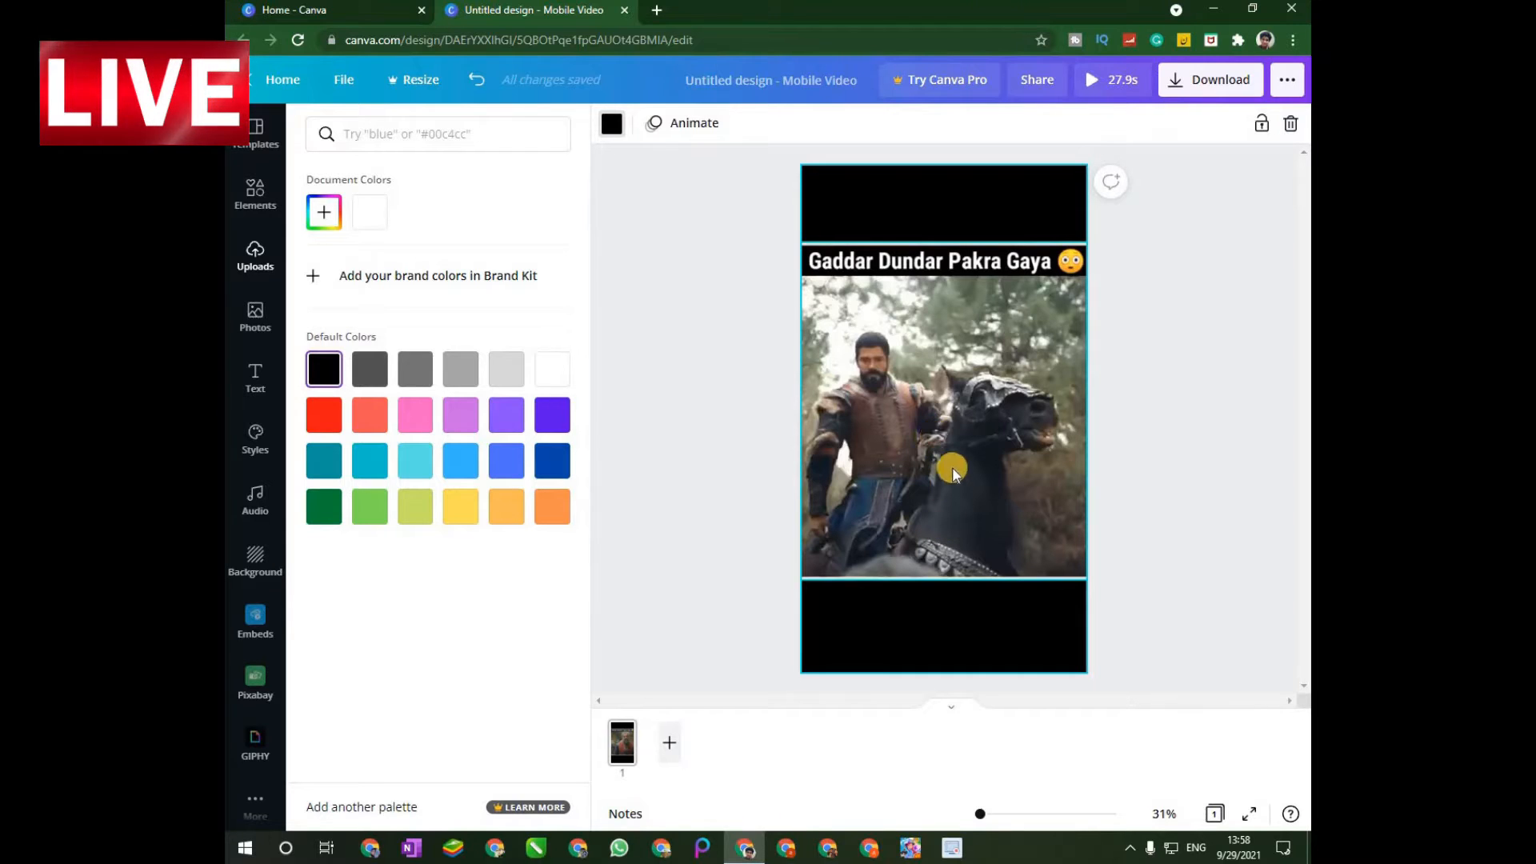
left_click_drag(935, 435, 957, 469)
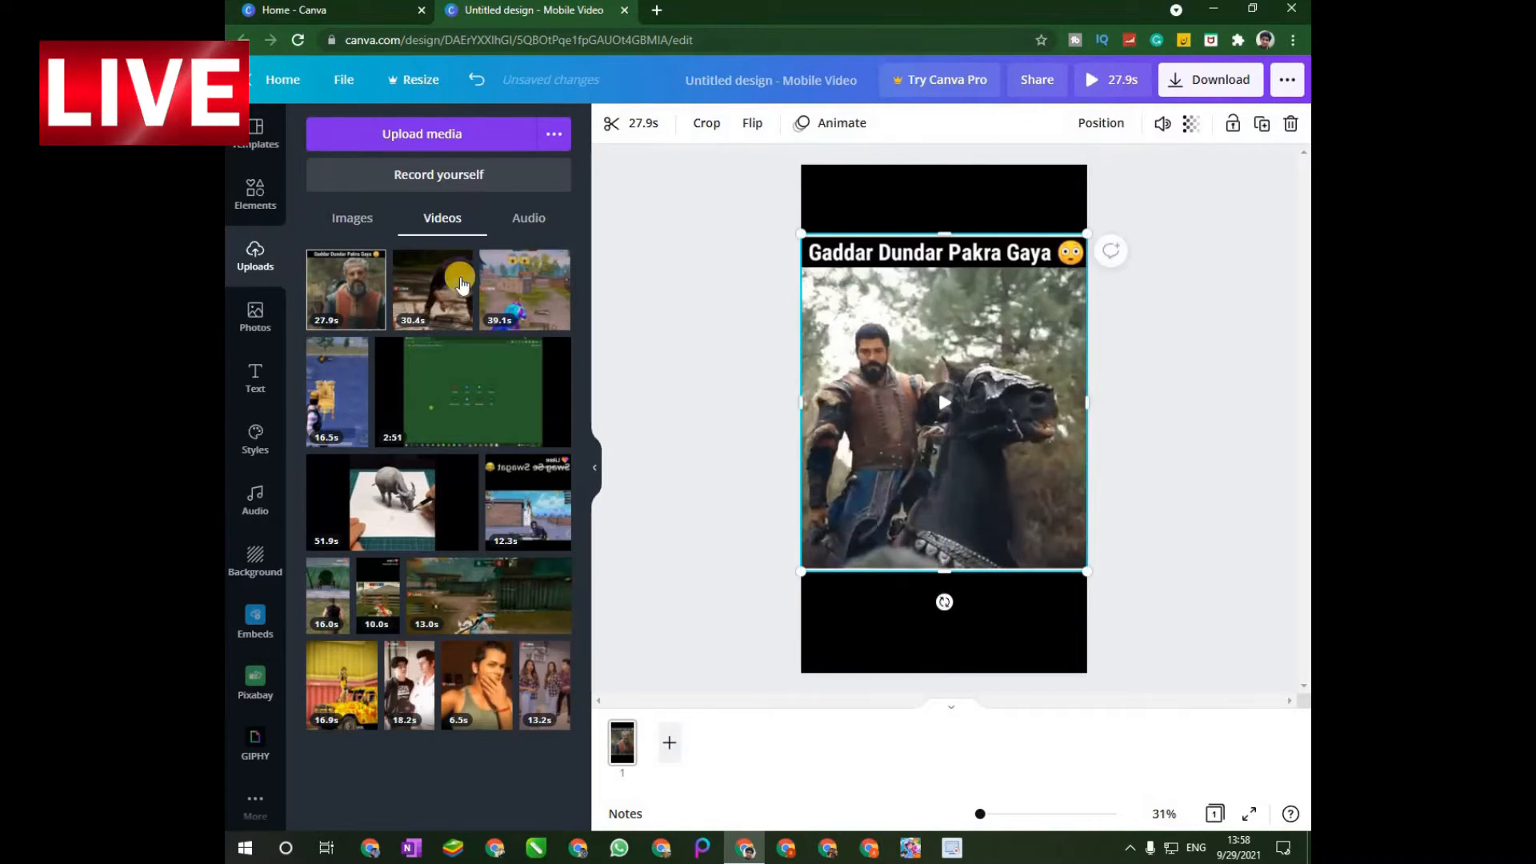
Check the uploaded audio files and the video's volume setting.
left_click(530, 219)
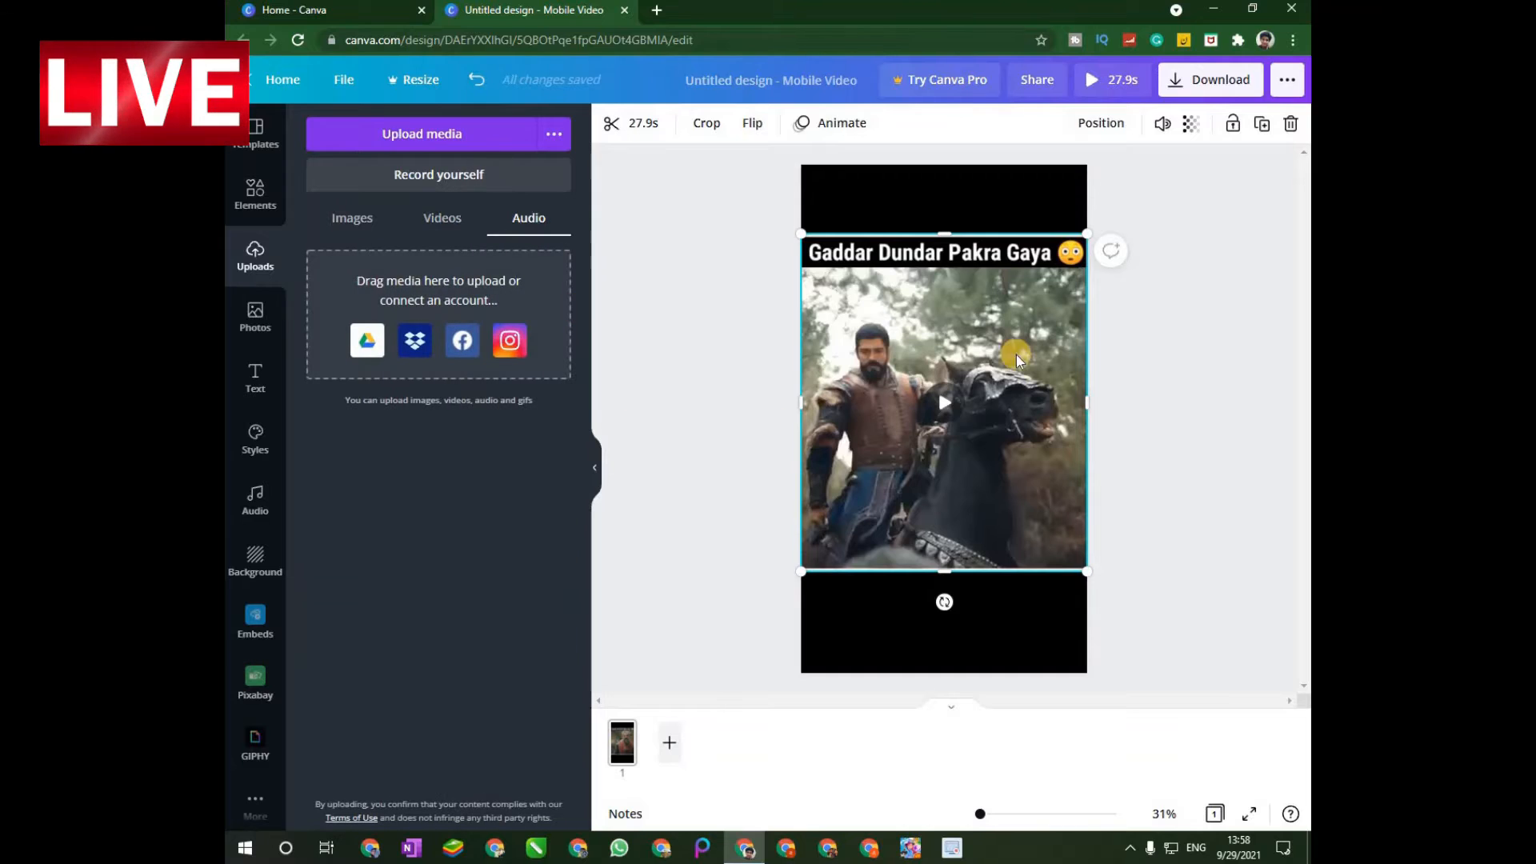
left_click(1162, 124)
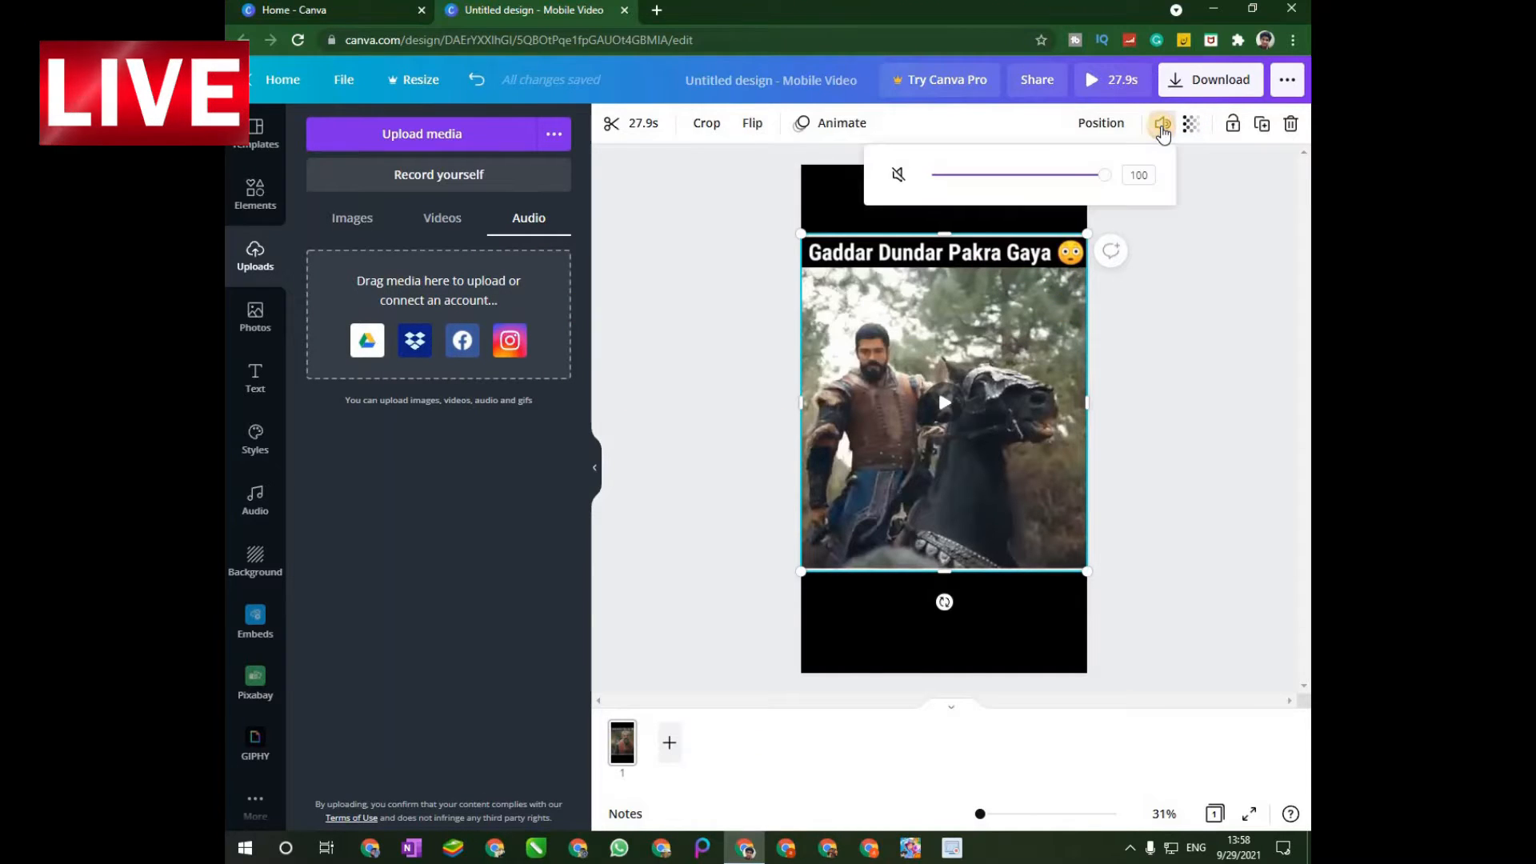
mouse_move(1105, 175)
left_mouse_down()
mouse_move(842, 181)
mouse_move(1129, 186)
left_mouse_up()
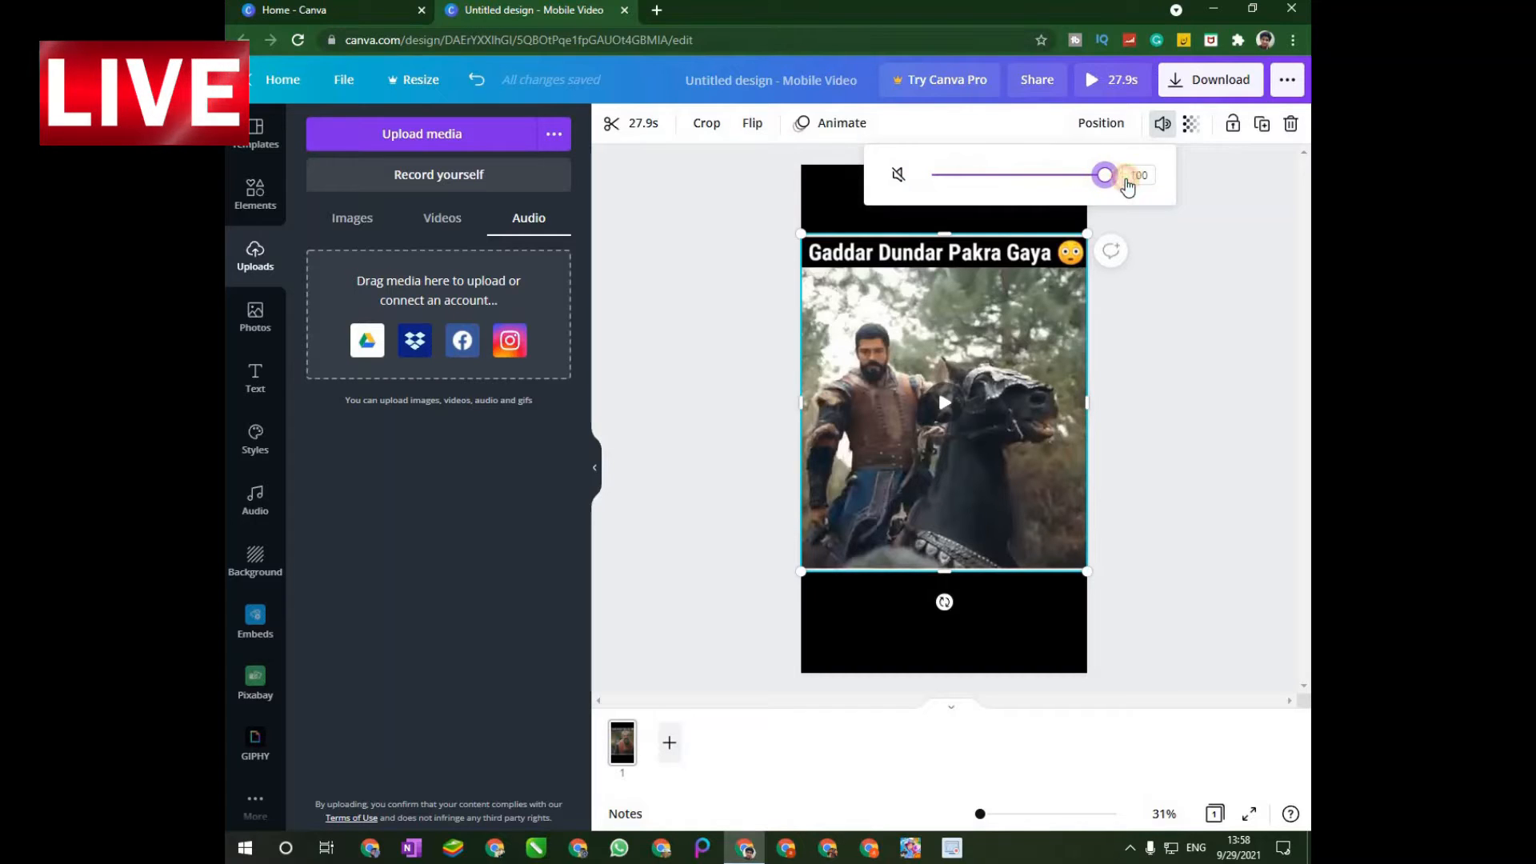
left_click(1166, 126)
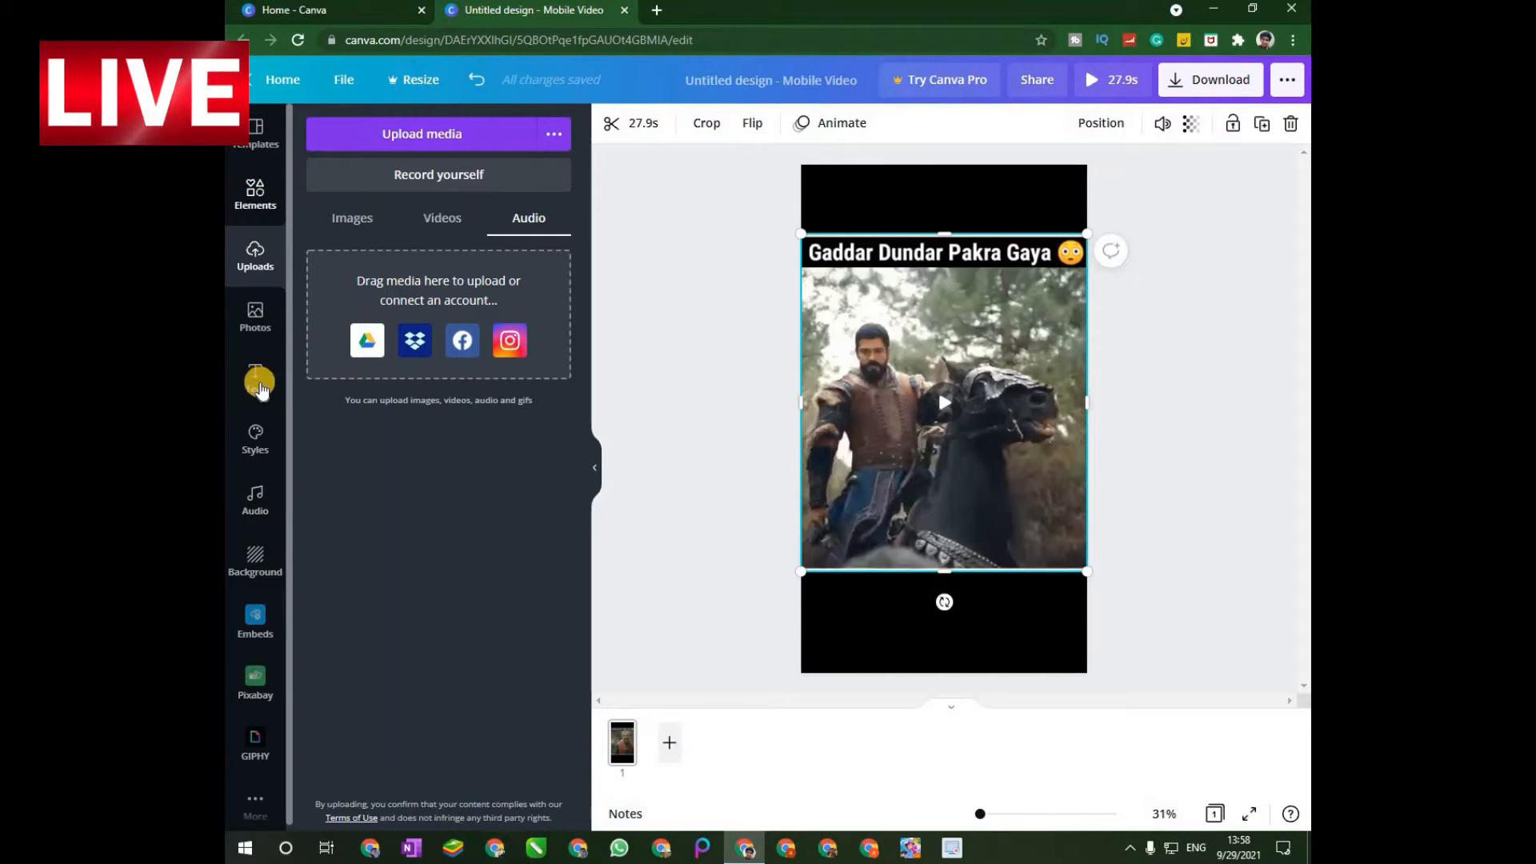
Search the design elements for "subscribe button".
left_click(293, 197)
left_click(459, 134)
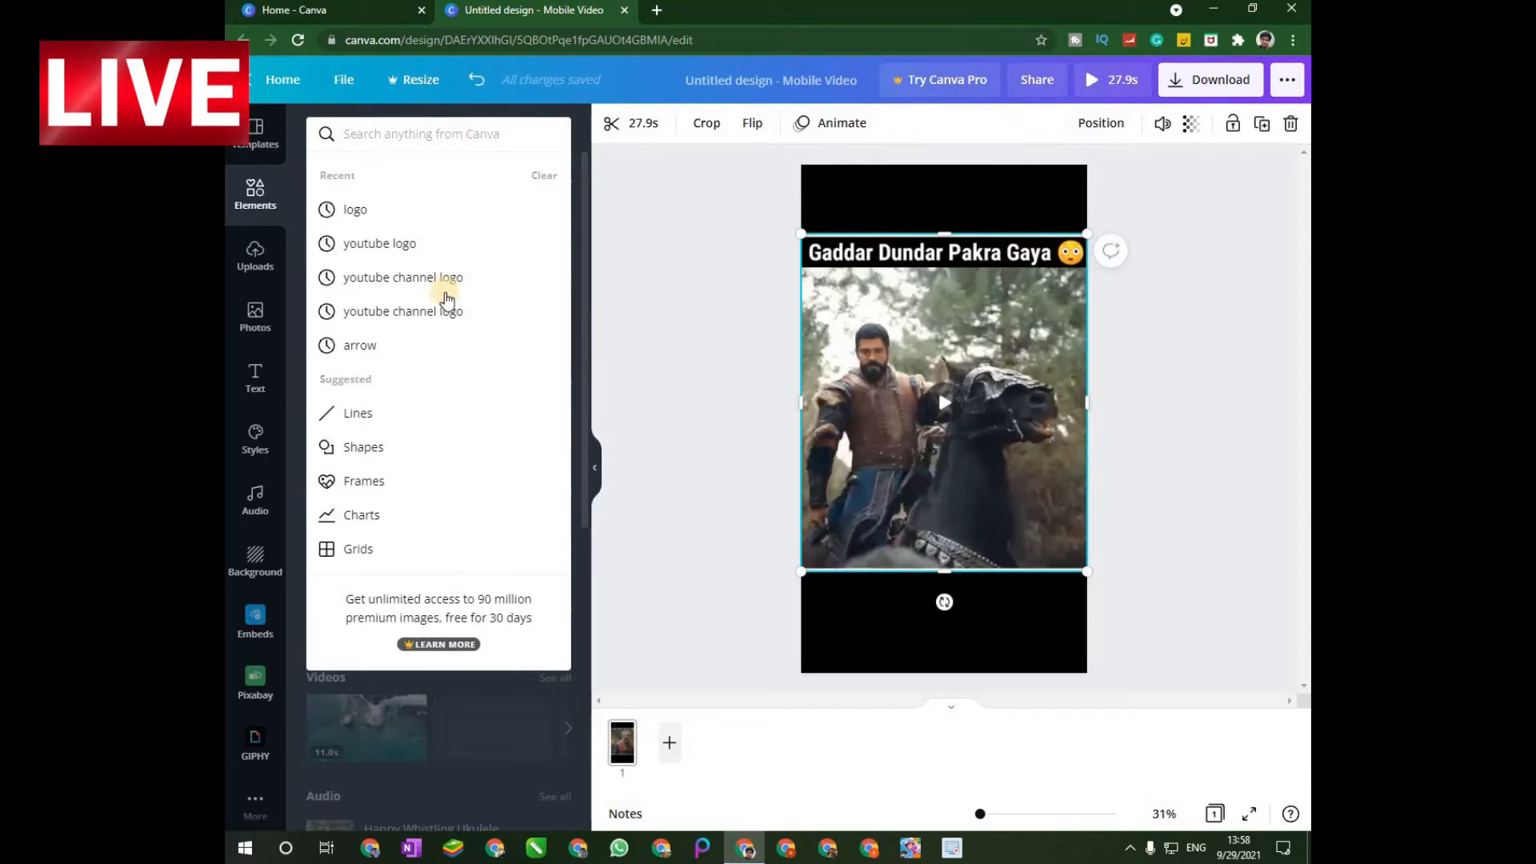
type("s")
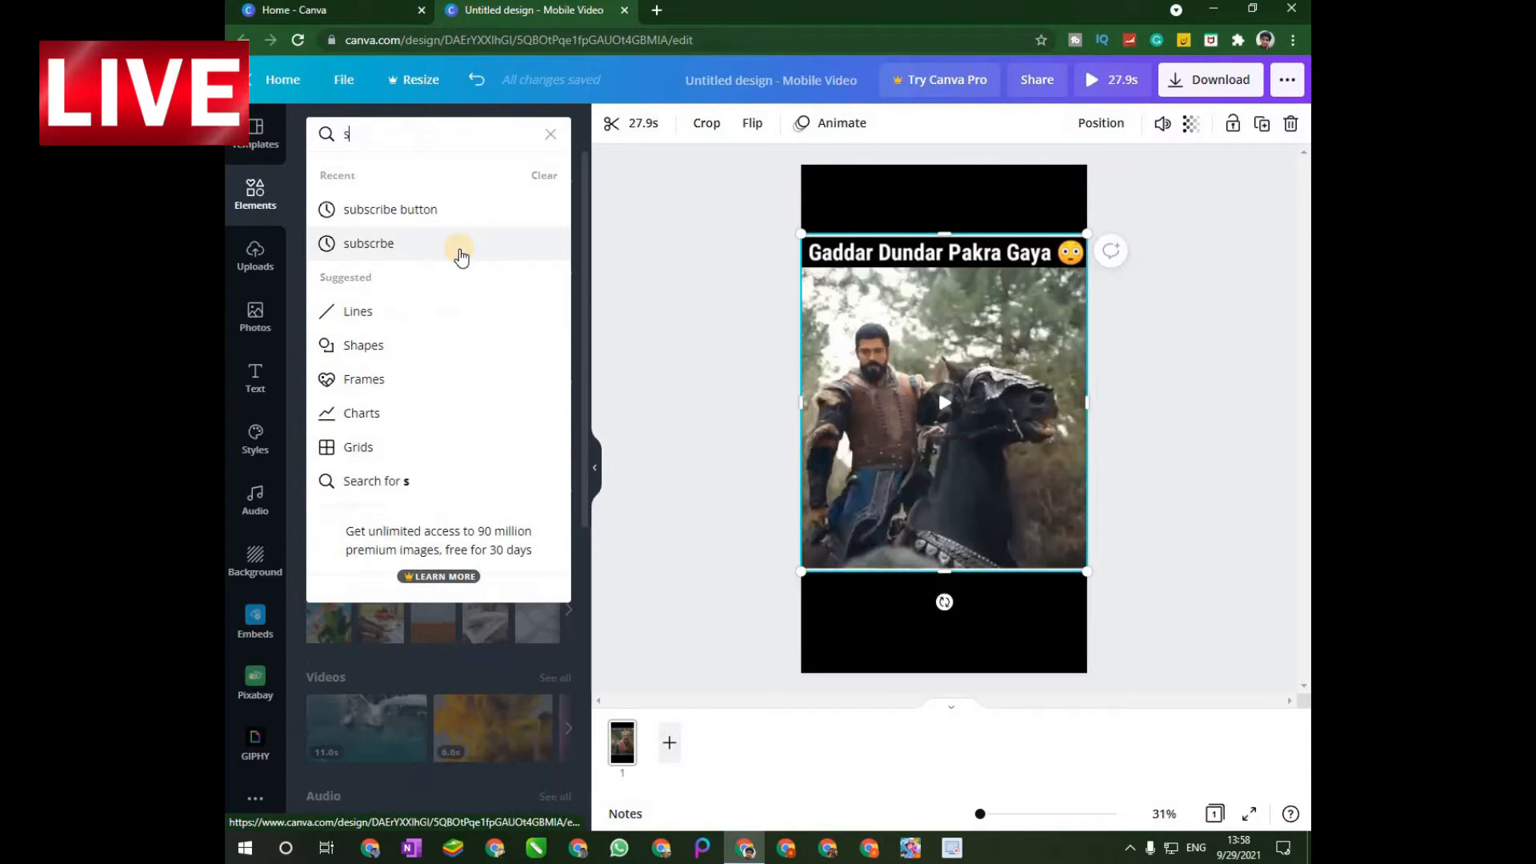
type("ubs")
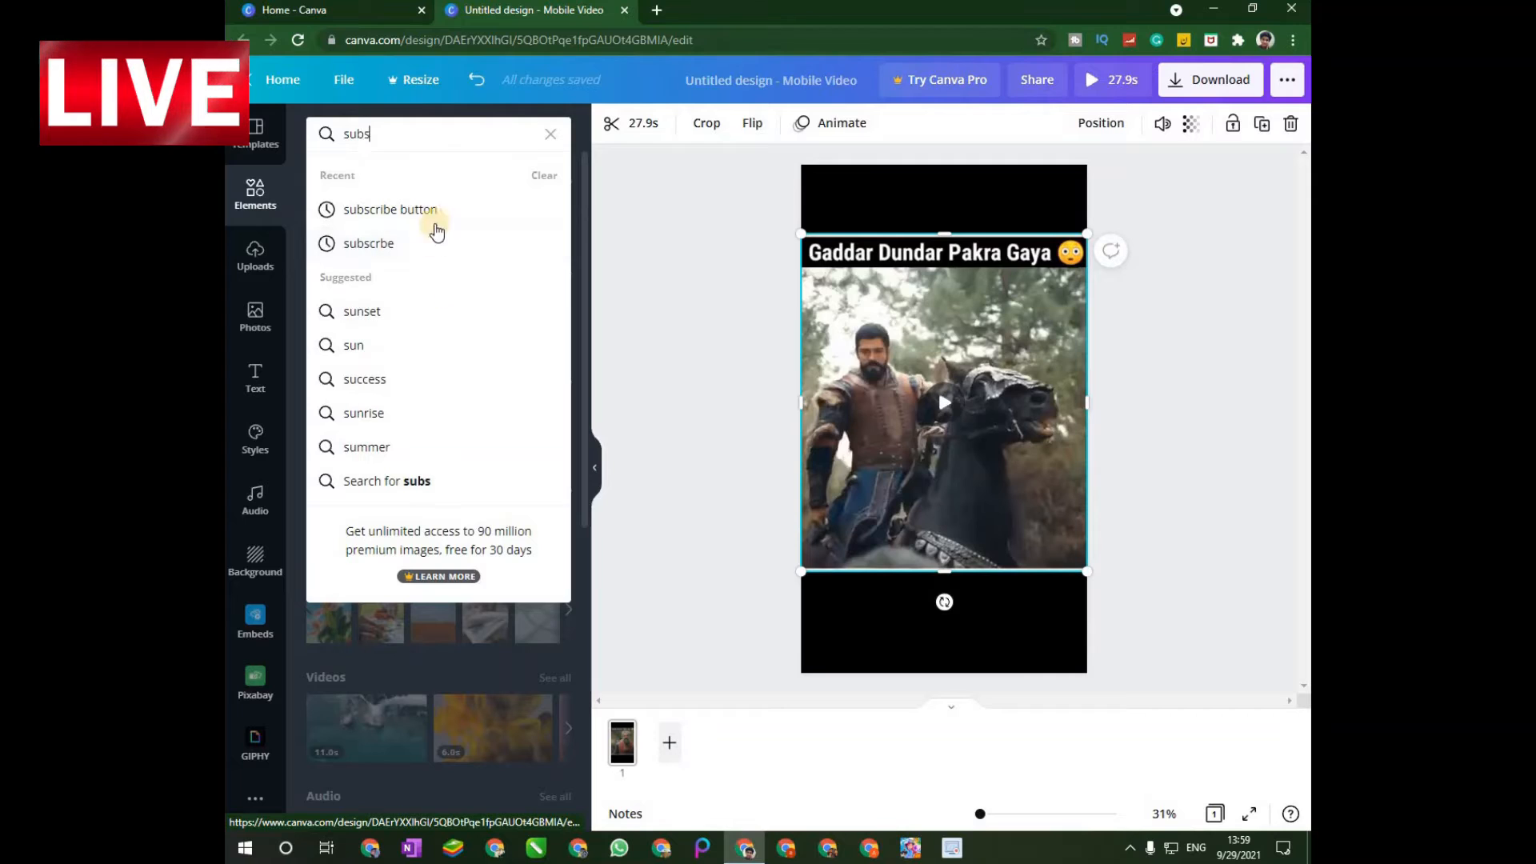
left_click(438, 209)
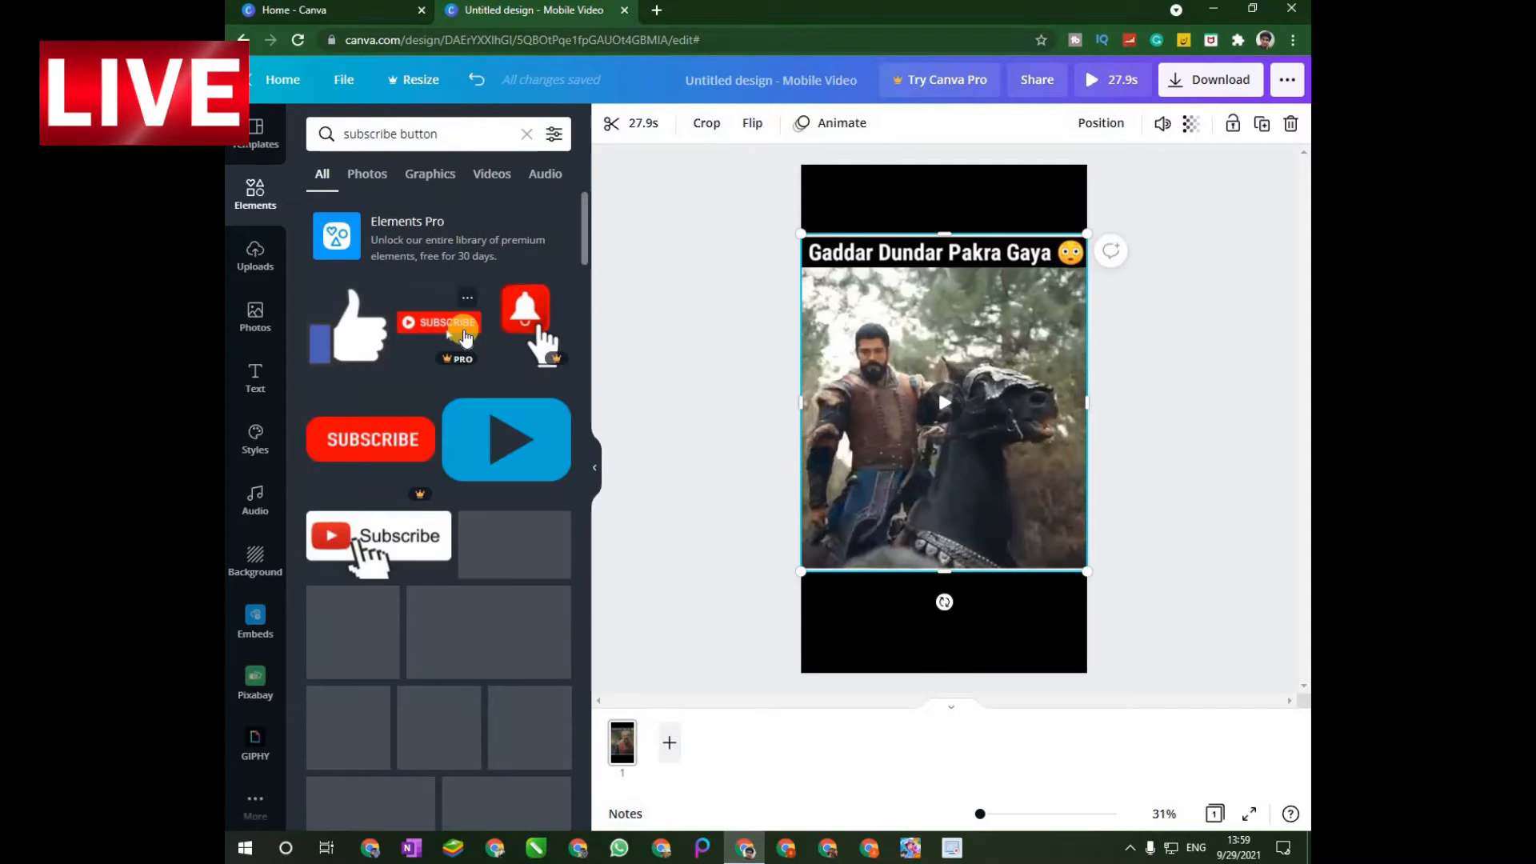
Add the animated black-lettered SUBSCRIBE sticker to the left side of the black area below the video.
scroll(380, 433, "down", 1)
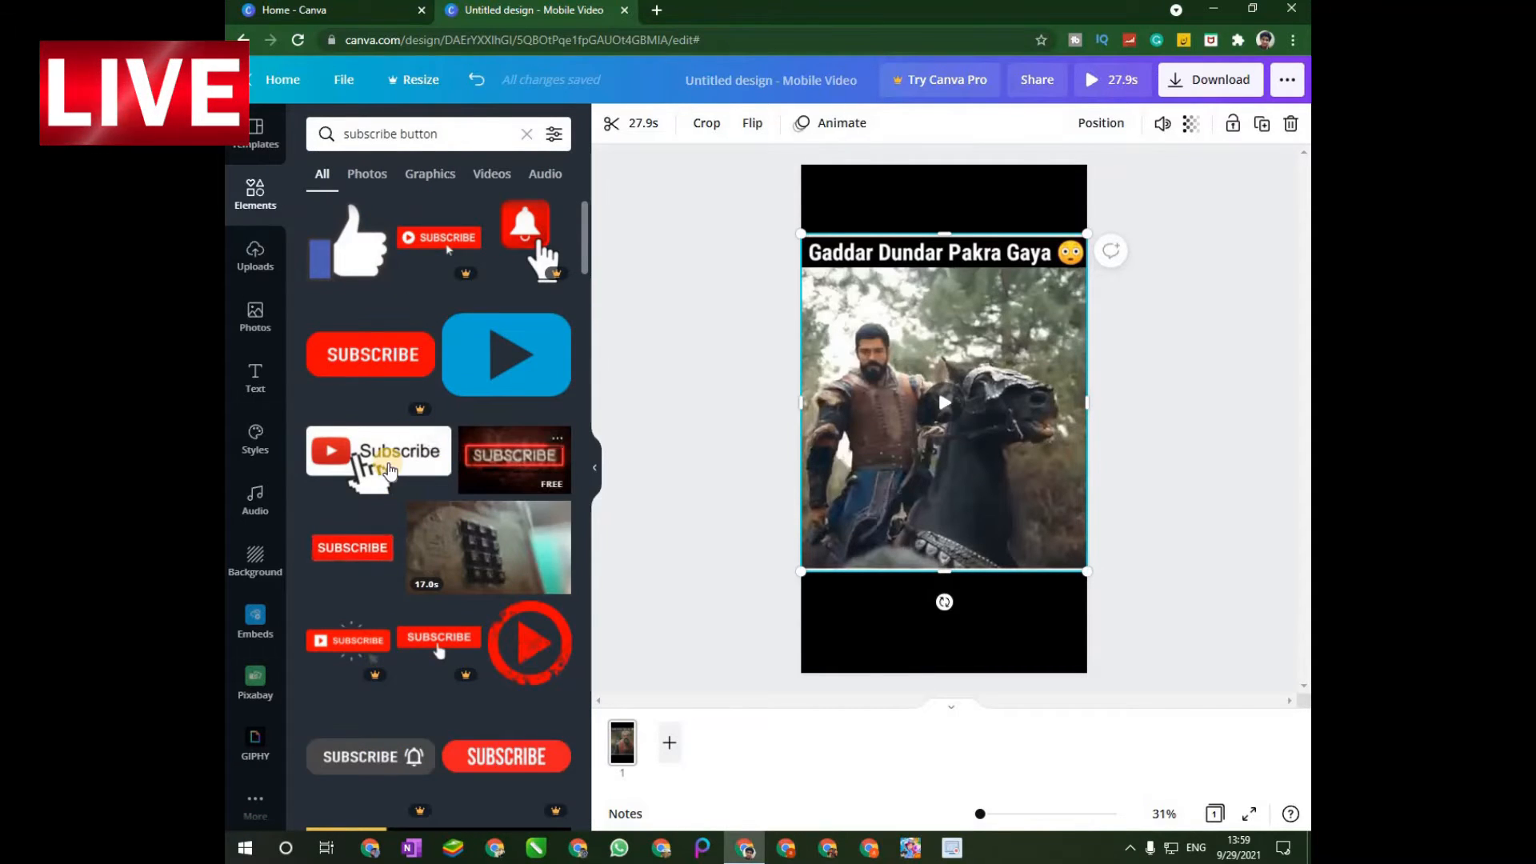
scroll(390, 471, "down", 1)
scroll(373, 452, "down", 10)
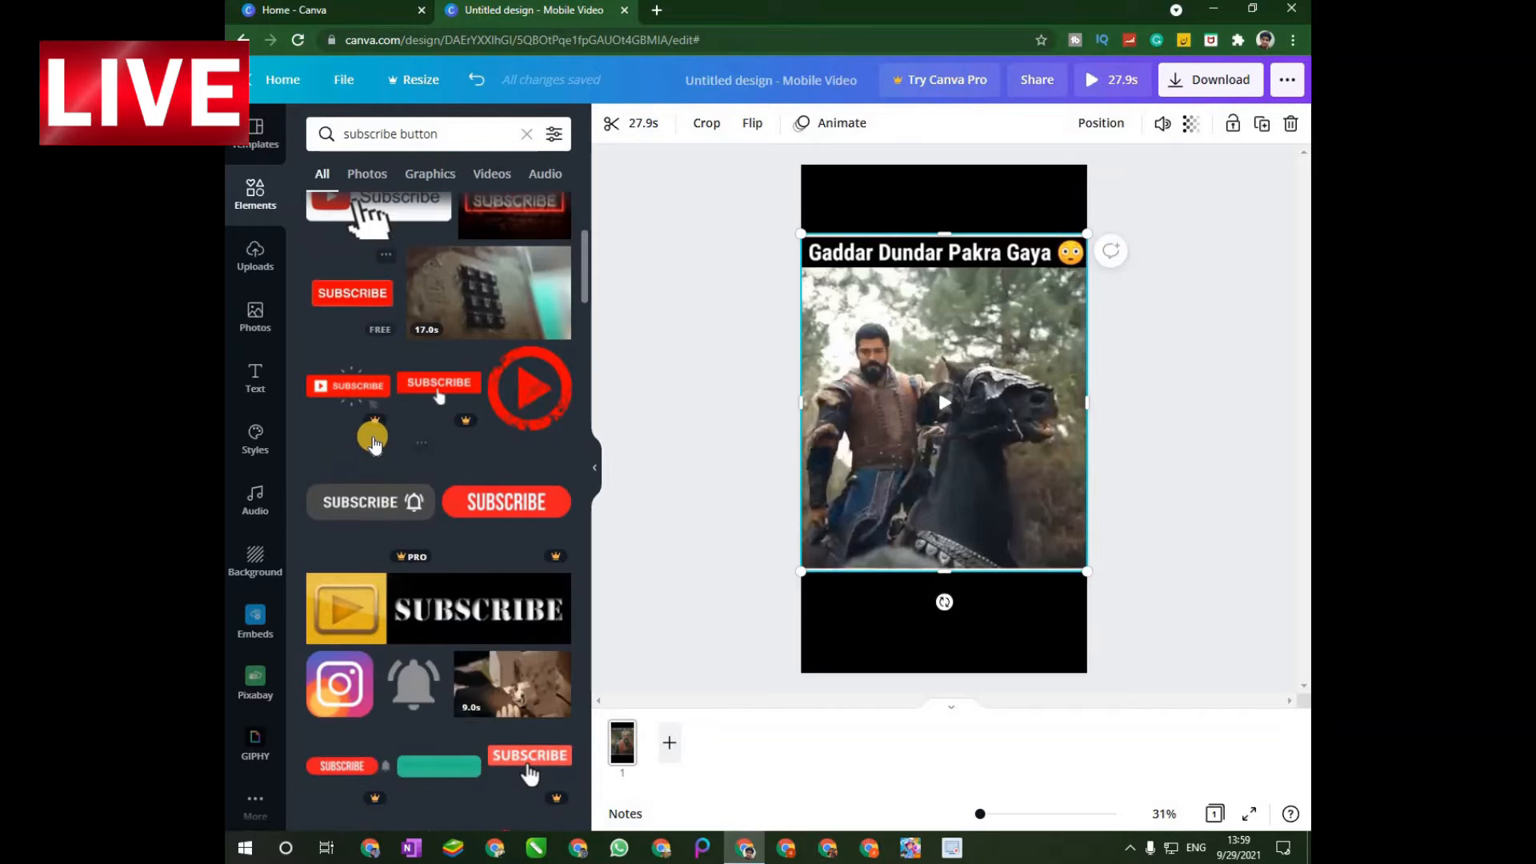
scroll(374, 444, "down", 10)
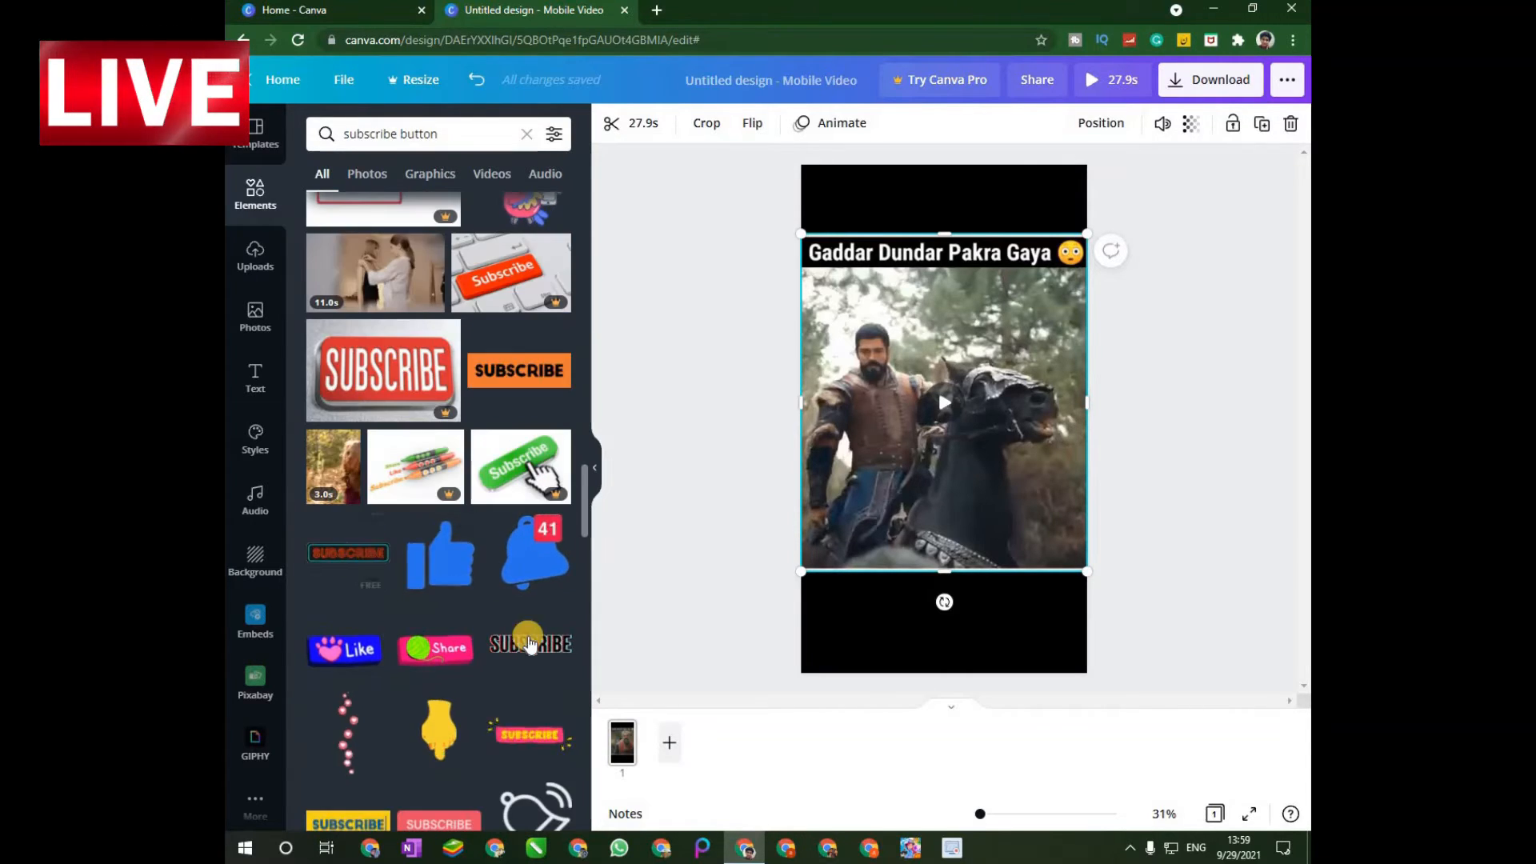
left_click_drag(530, 642, 949, 600)
left_click_drag(1045, 588, 885, 593)
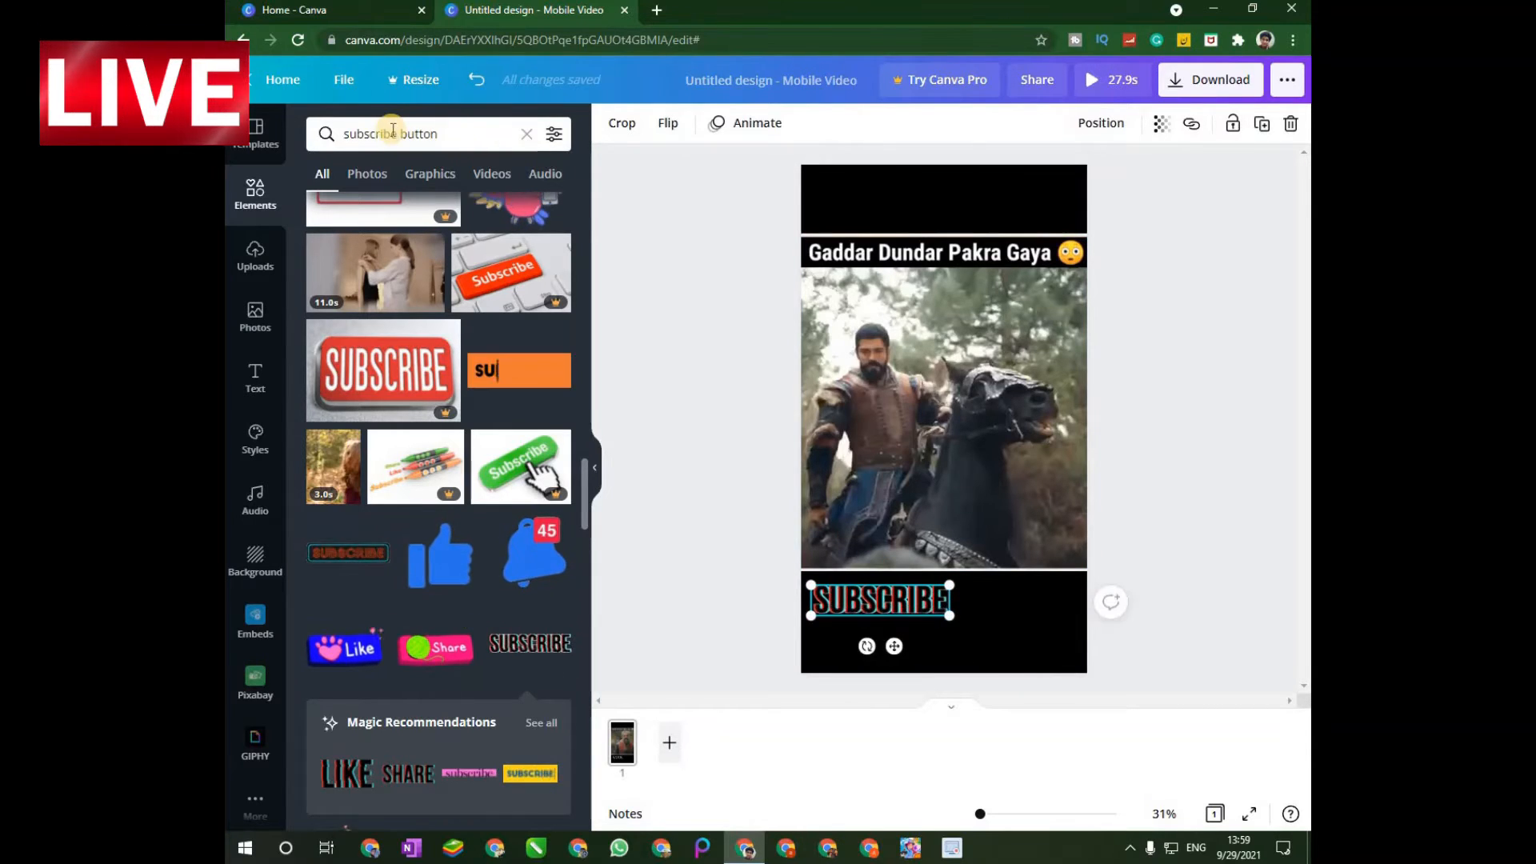
Search the design elements for "bell icon".
left_click(456, 134)
type("b")
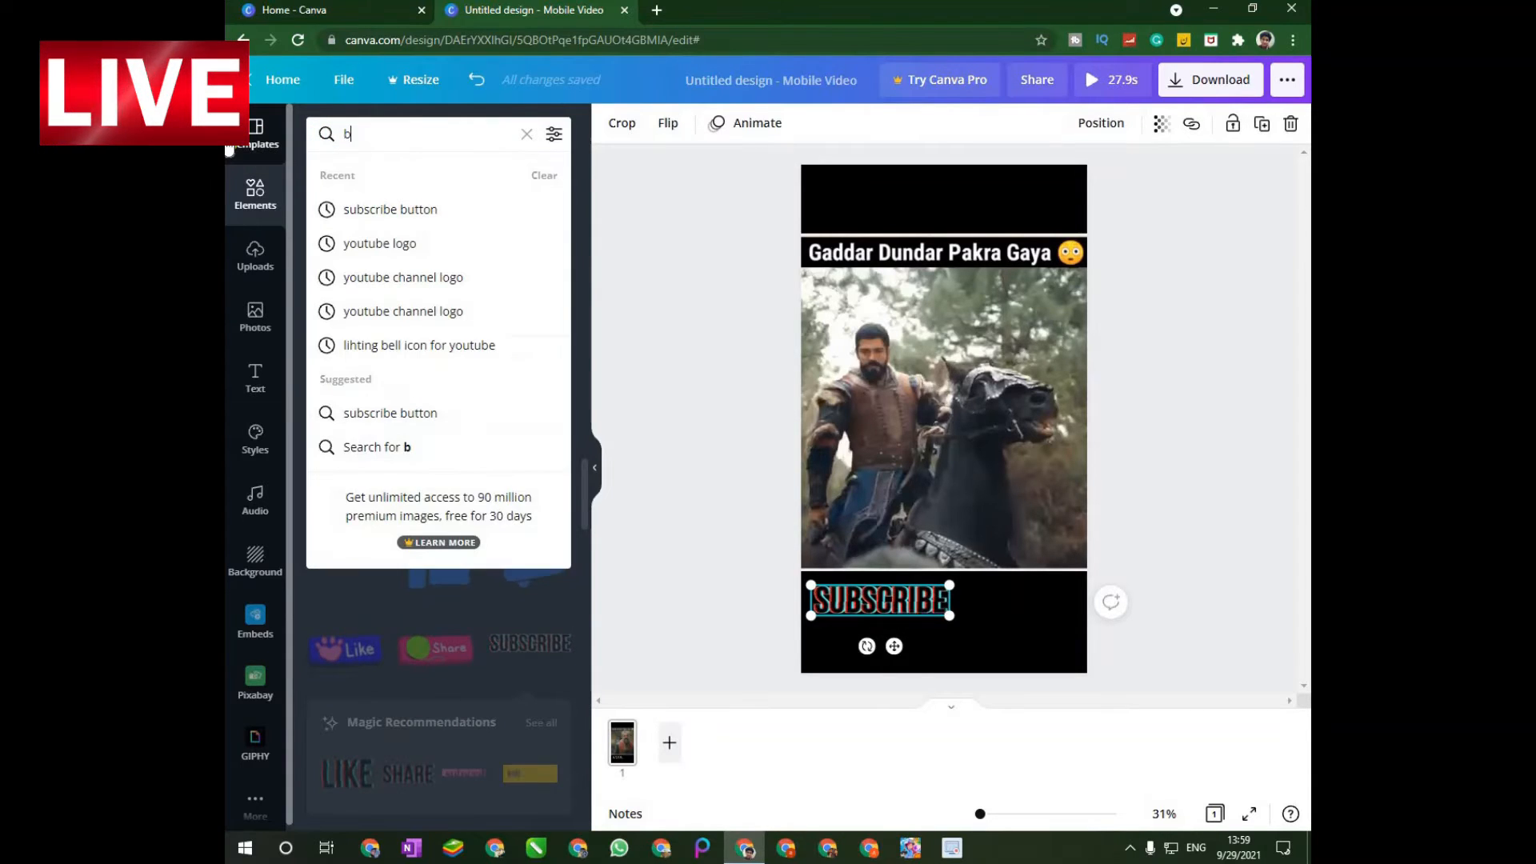
type("e")
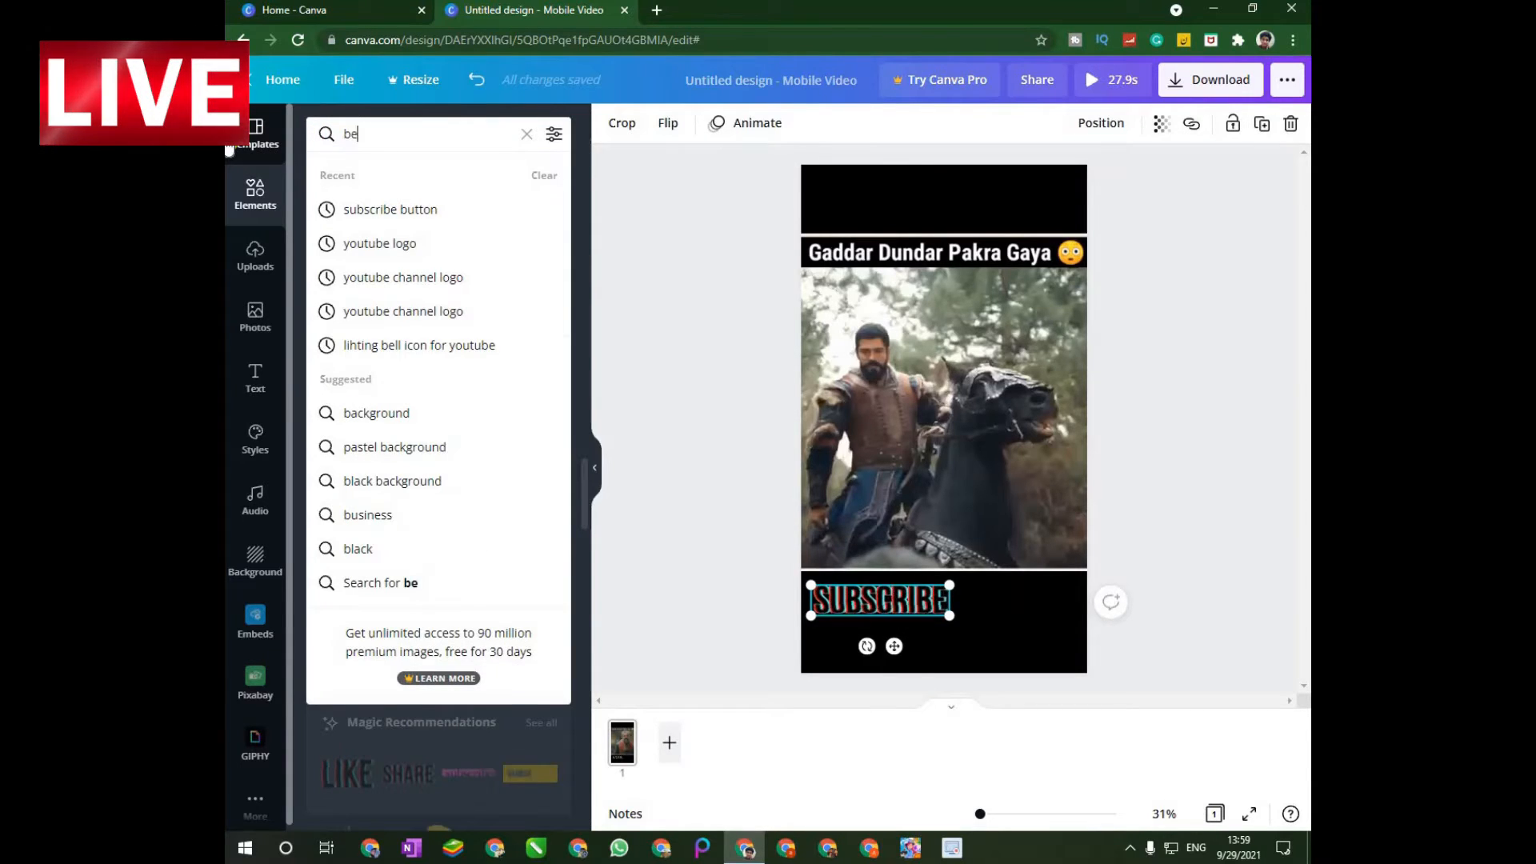
type("ll ic")
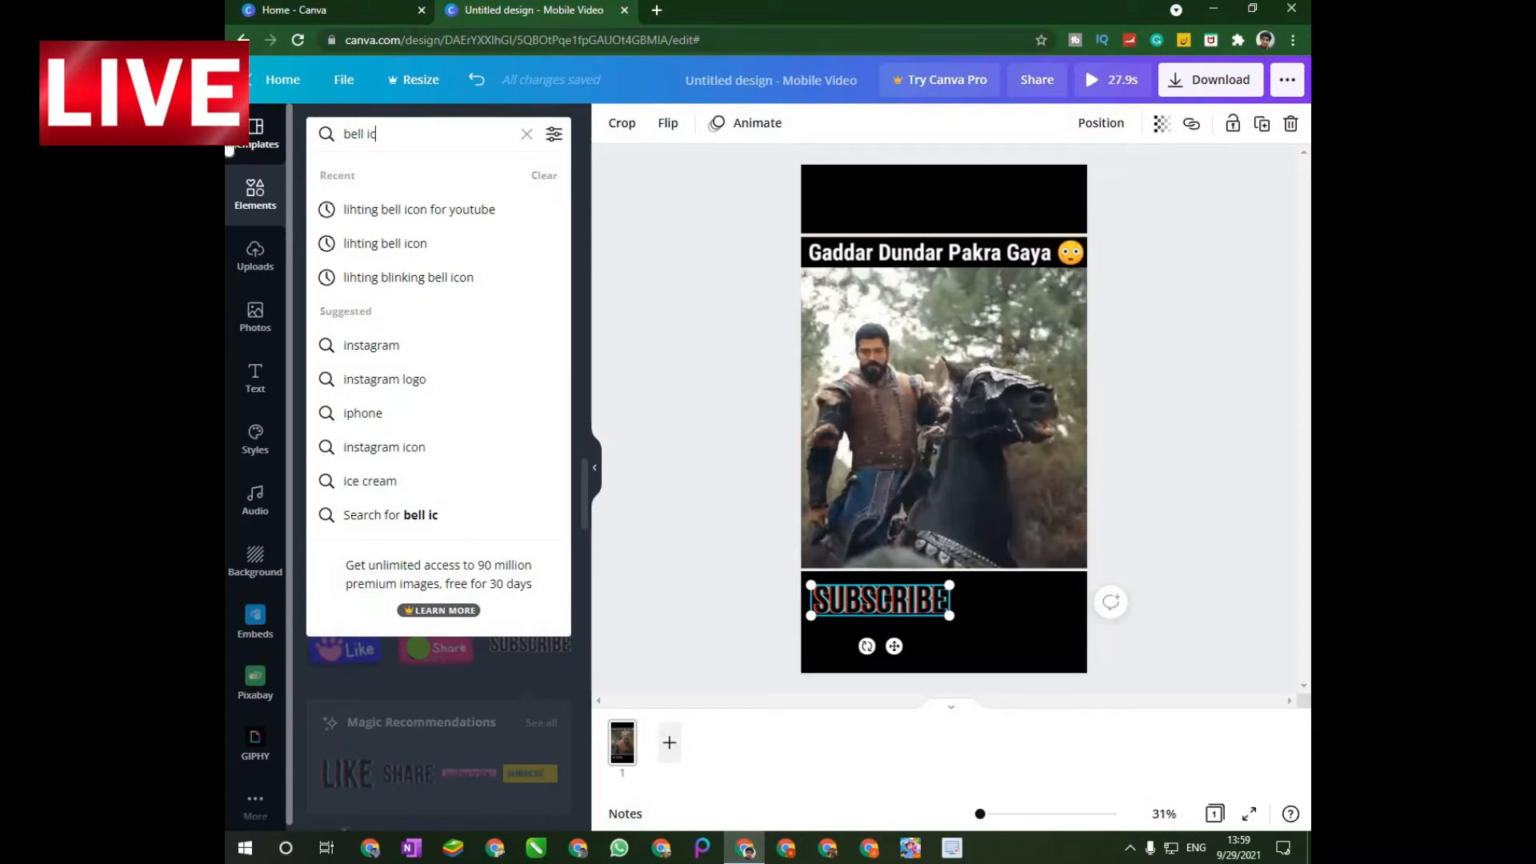
type("on")
key("Return")
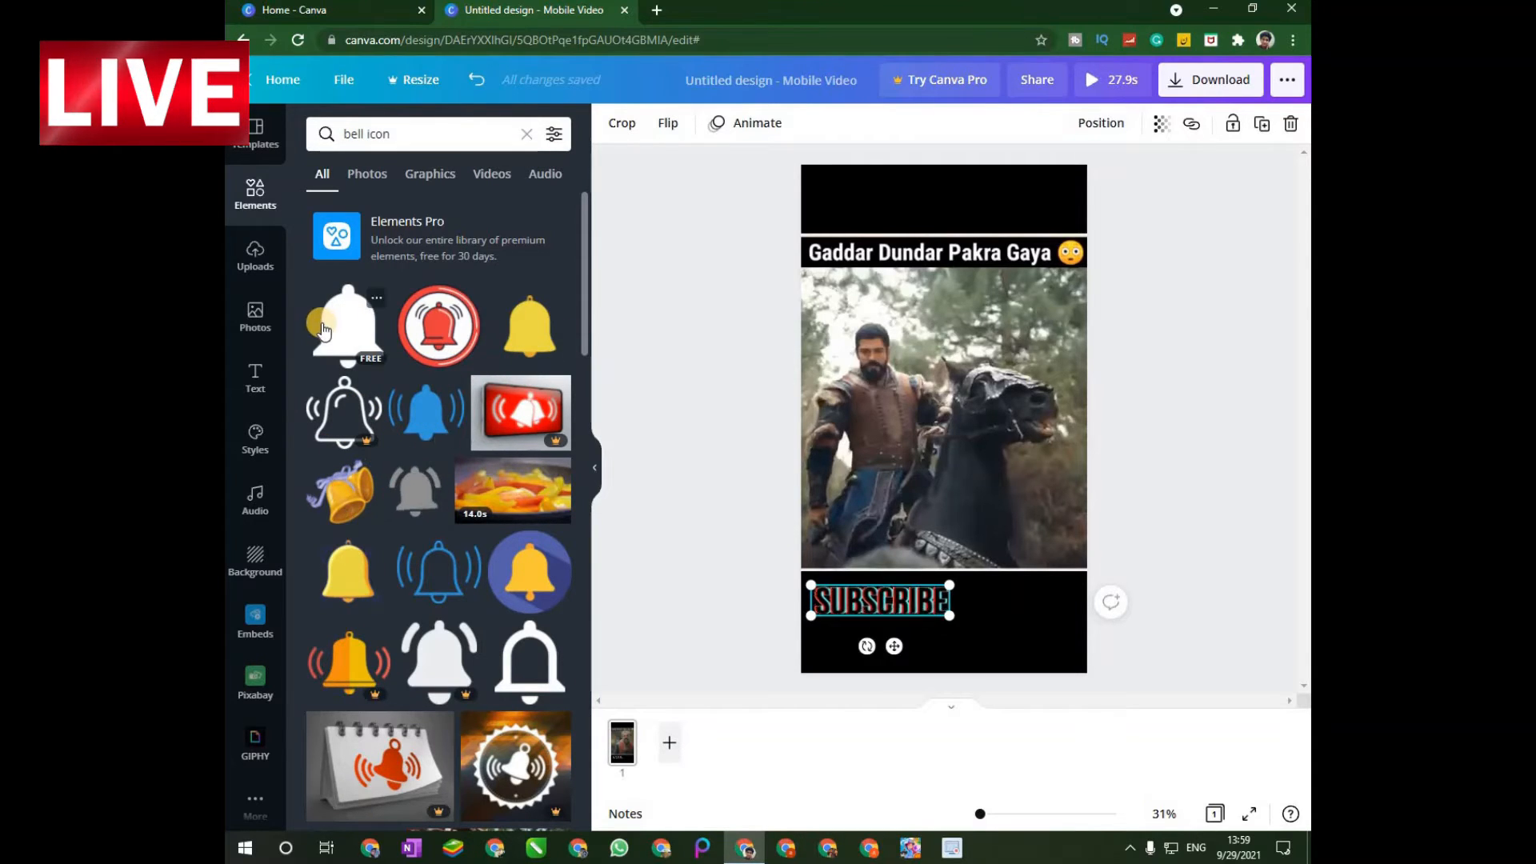
Add the plain blue animated bell sticker at small size below the video and center it together with the SUBSCRIBE sticker in one row.
scroll(424, 328, "down", 2)
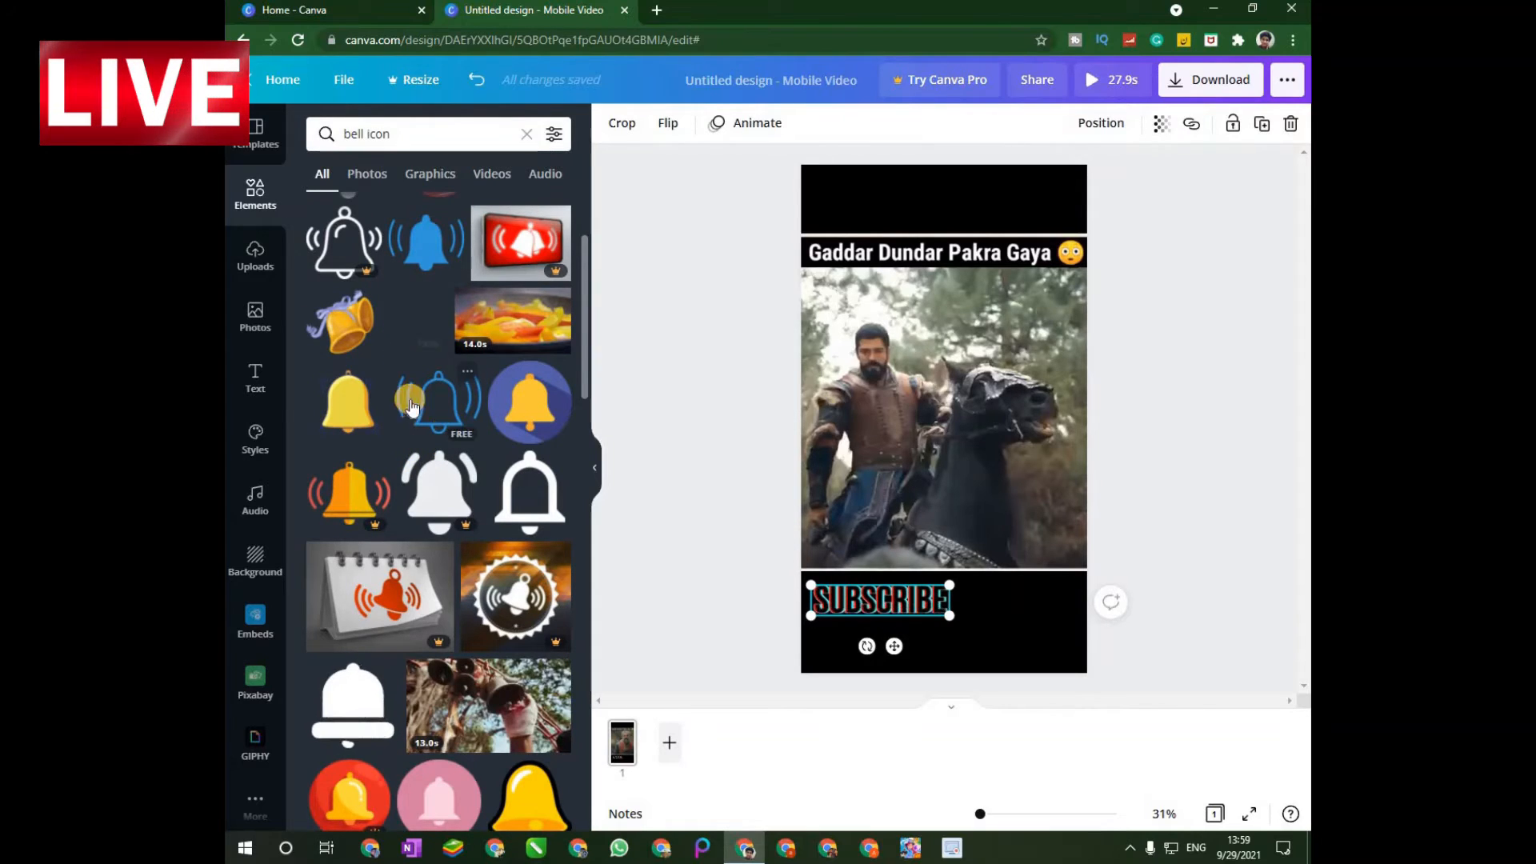
scroll(424, 650, "down", 2)
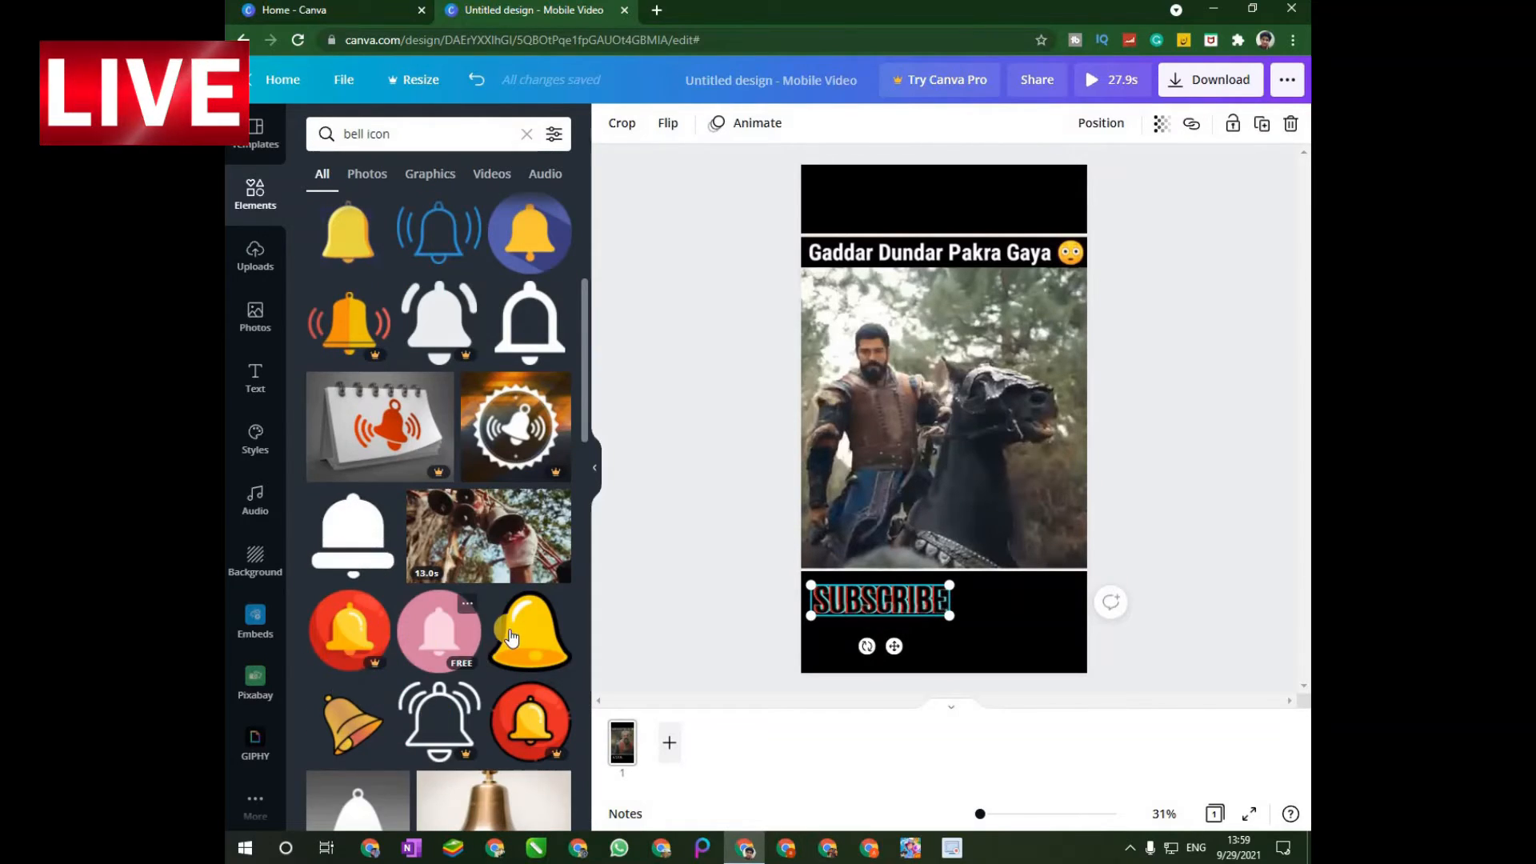
scroll(438, 600, "down", 6)
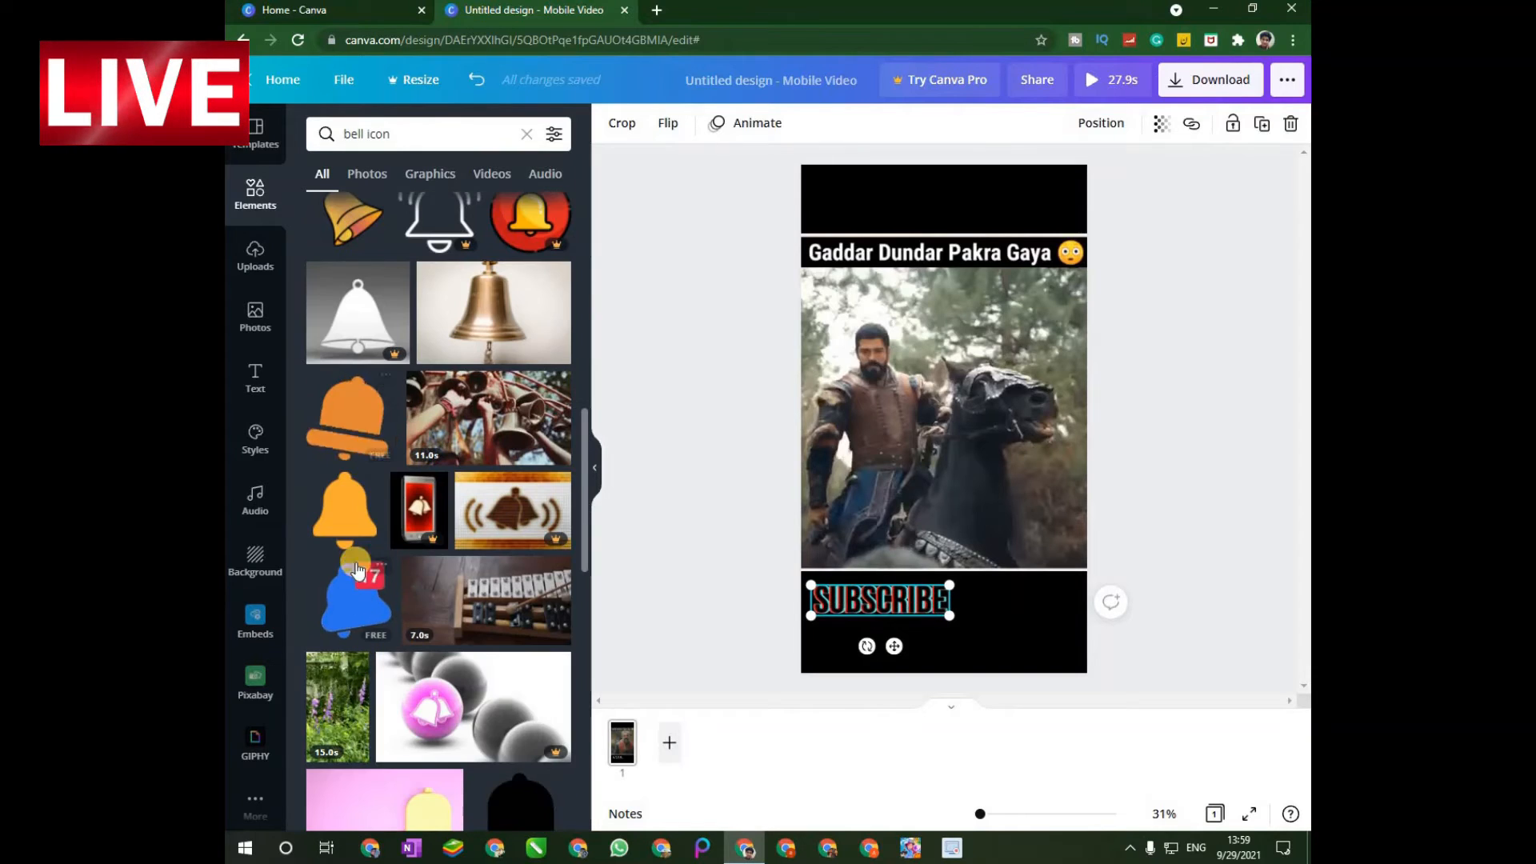
scroll(357, 529, "down", 3)
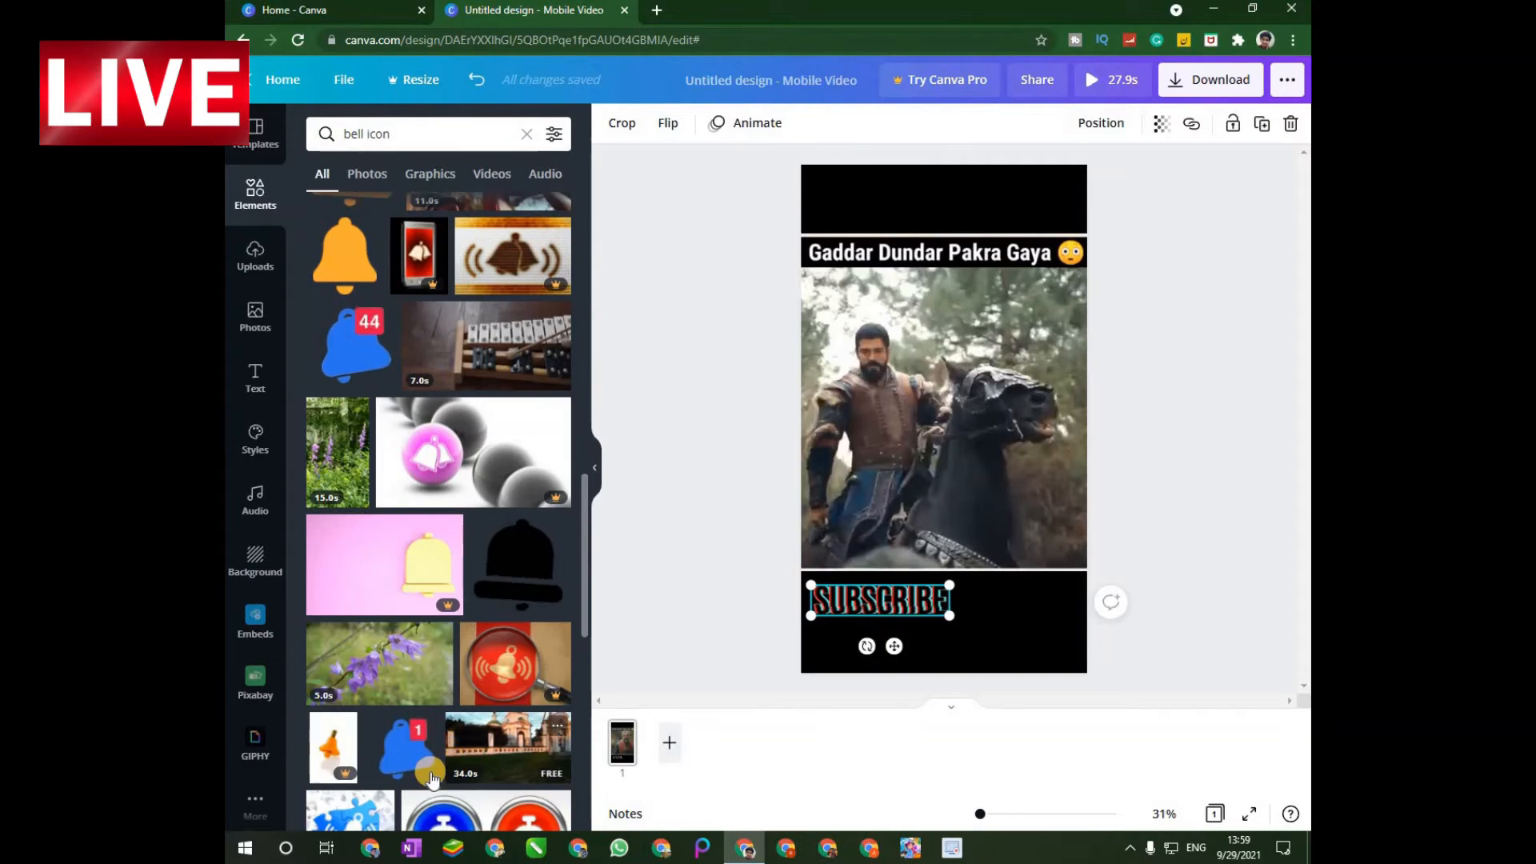
scroll(388, 788, "down", 2)
scroll(387, 788, "down", 3)
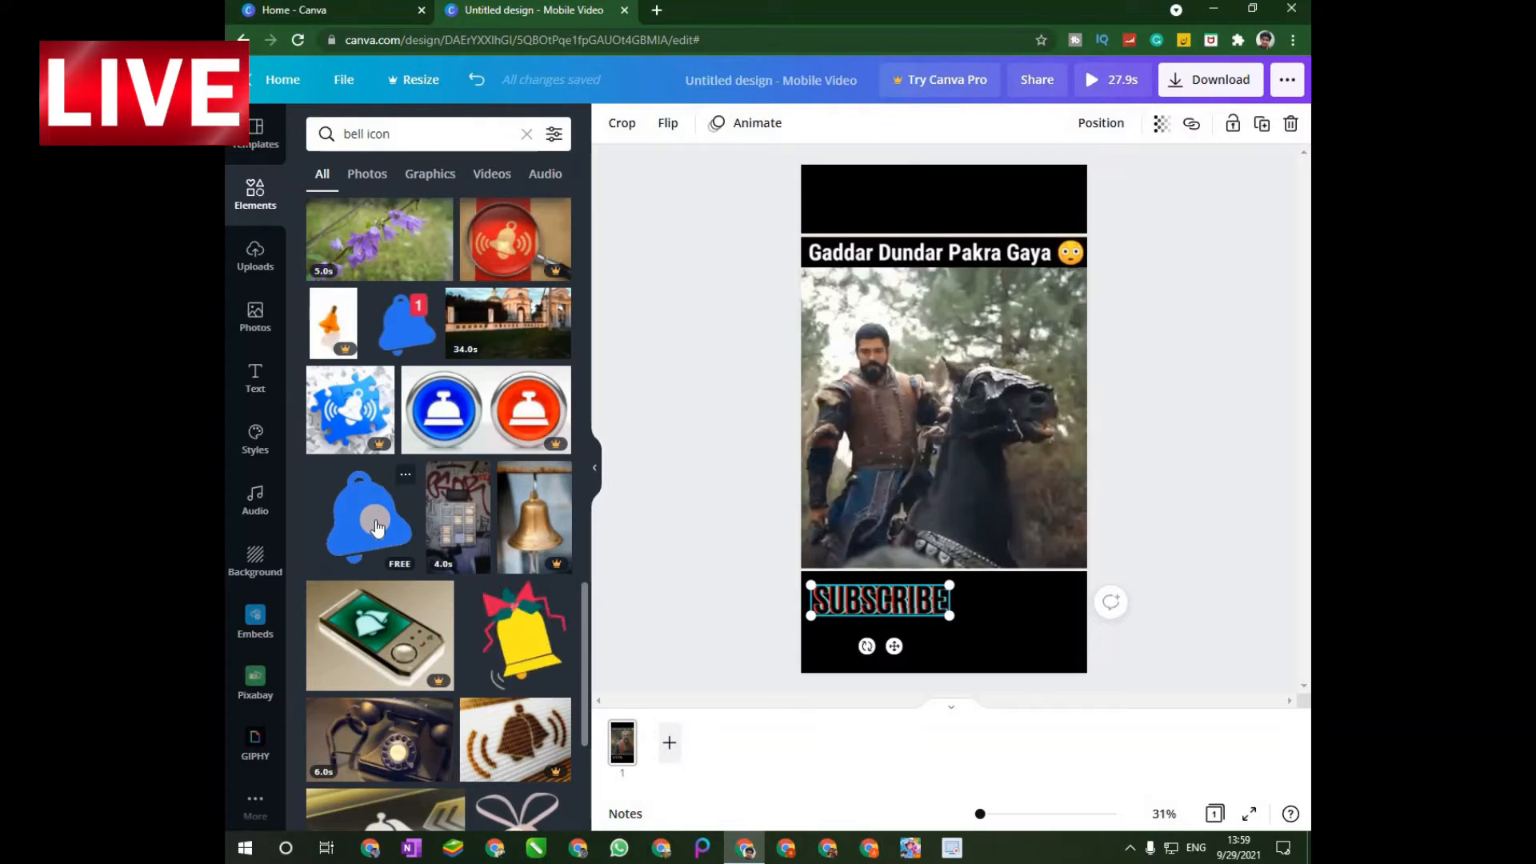
left_click(382, 530)
left_click_drag(1057, 300, 1021, 602)
left_click_drag(878, 593, 990, 601)
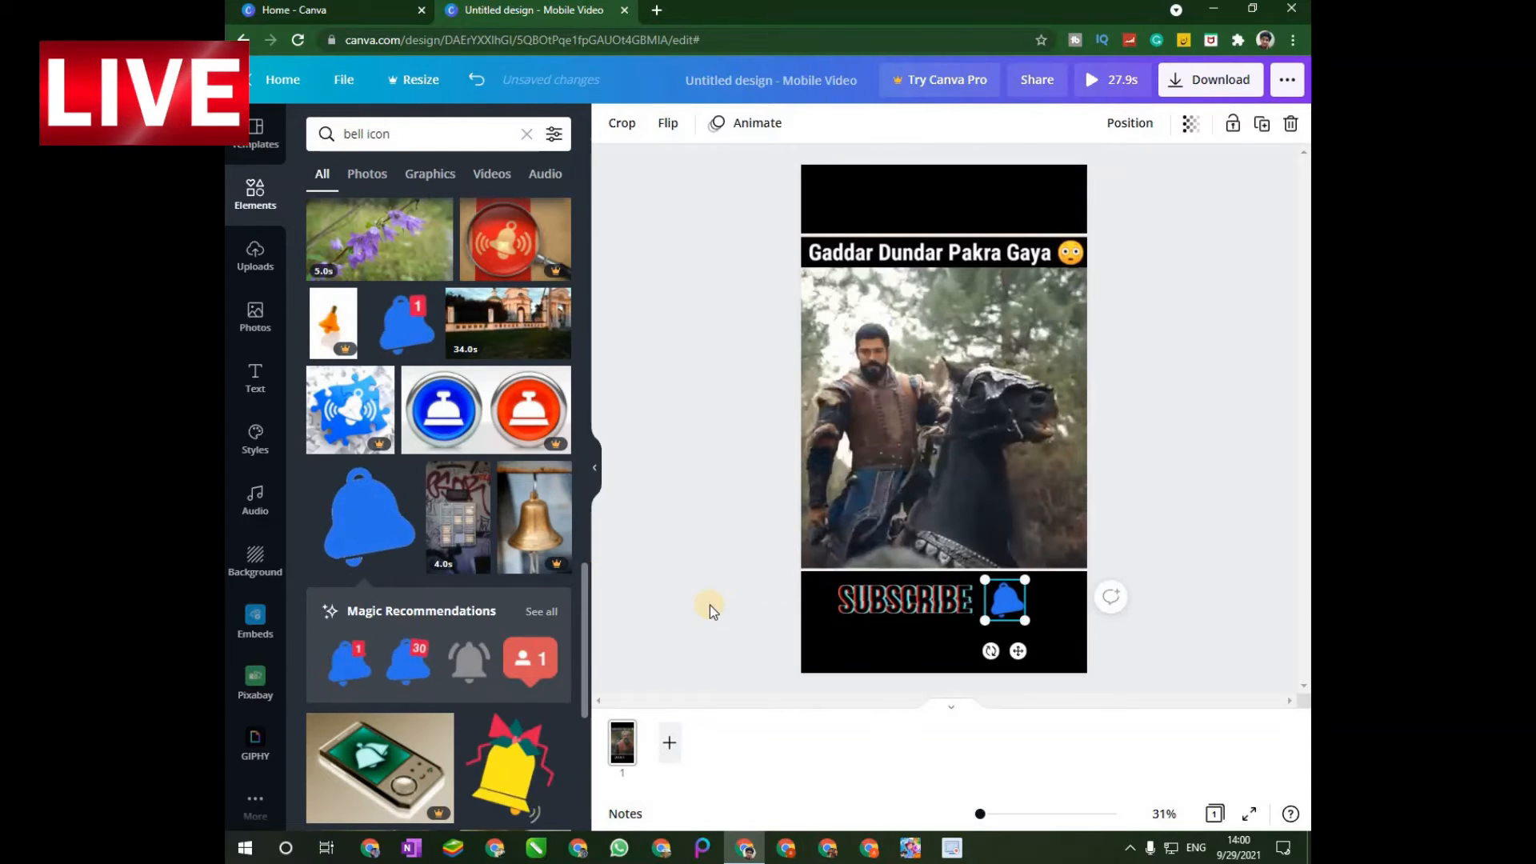
Add the uploaded cut-out portrait of the person in glasses and shrink it into the video's lower-right corner.
left_click(255, 256)
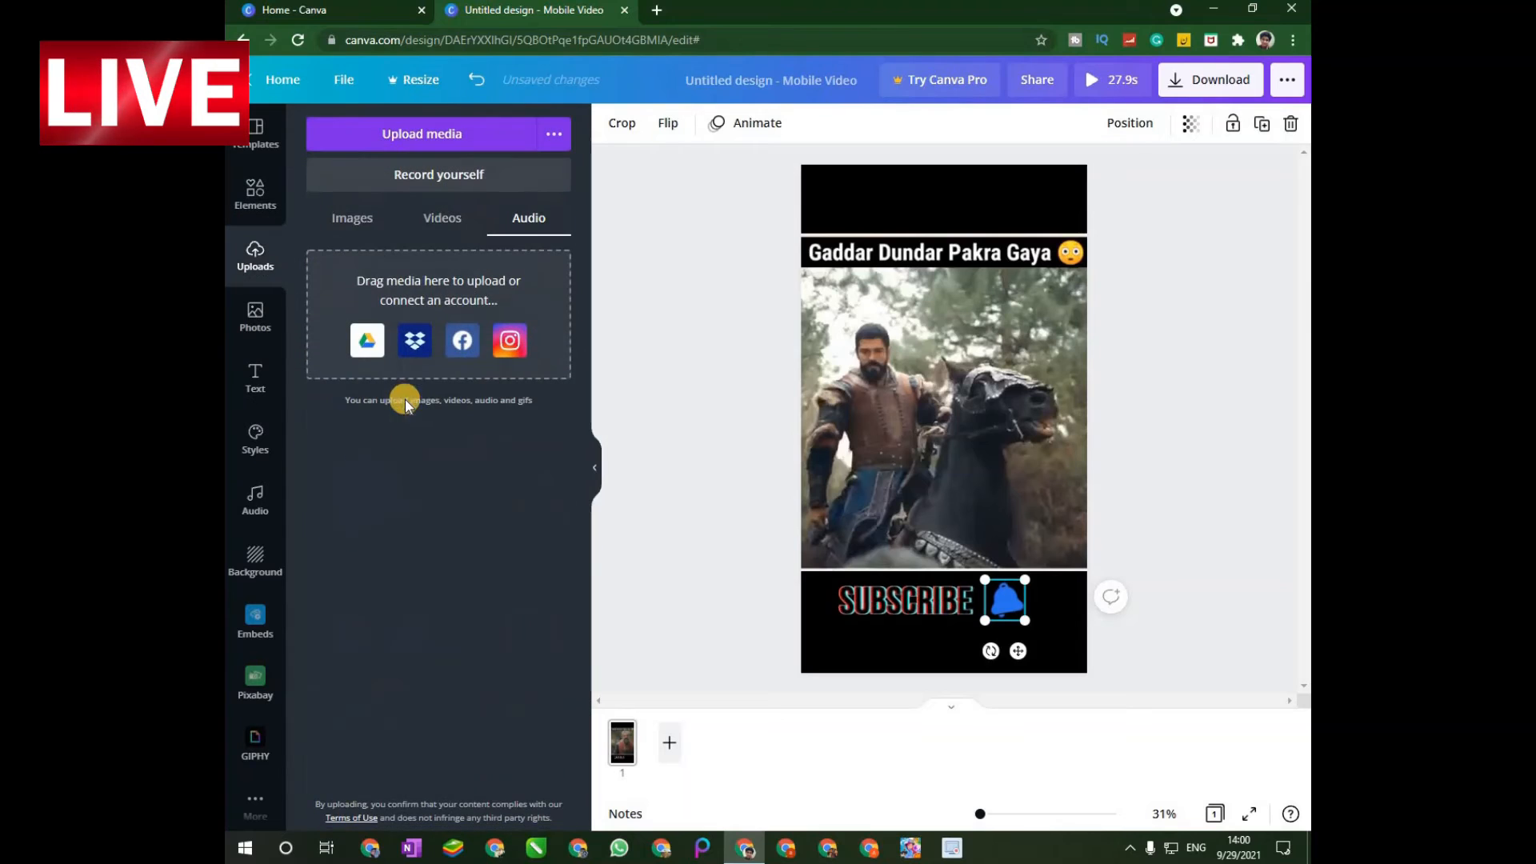
left_click(350, 217)
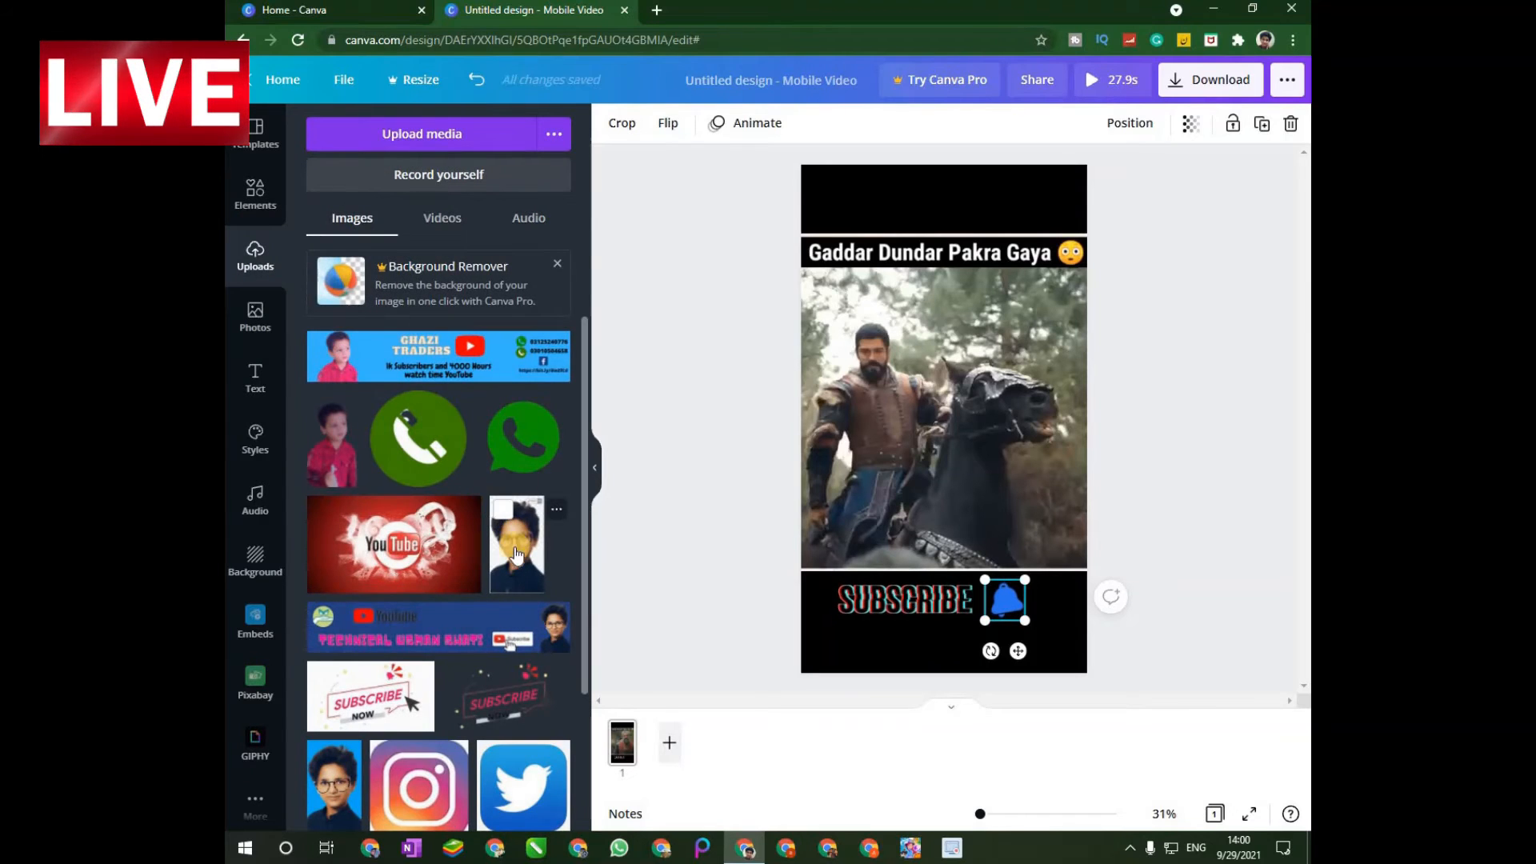
scroll(439, 600, "down", 1)
scroll(438, 600, "down", 4)
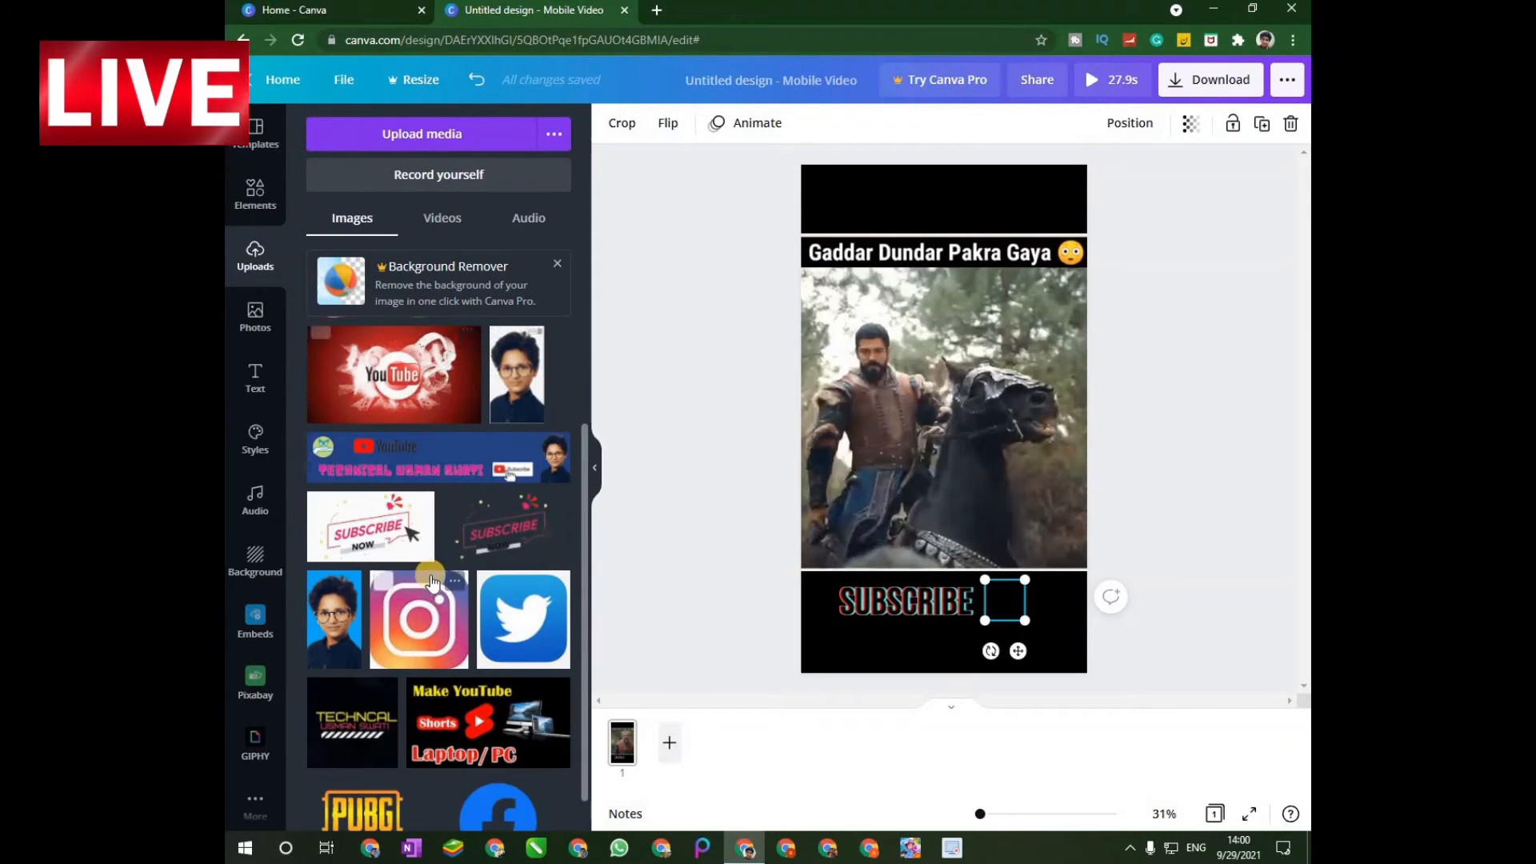
left_click(469, 711)
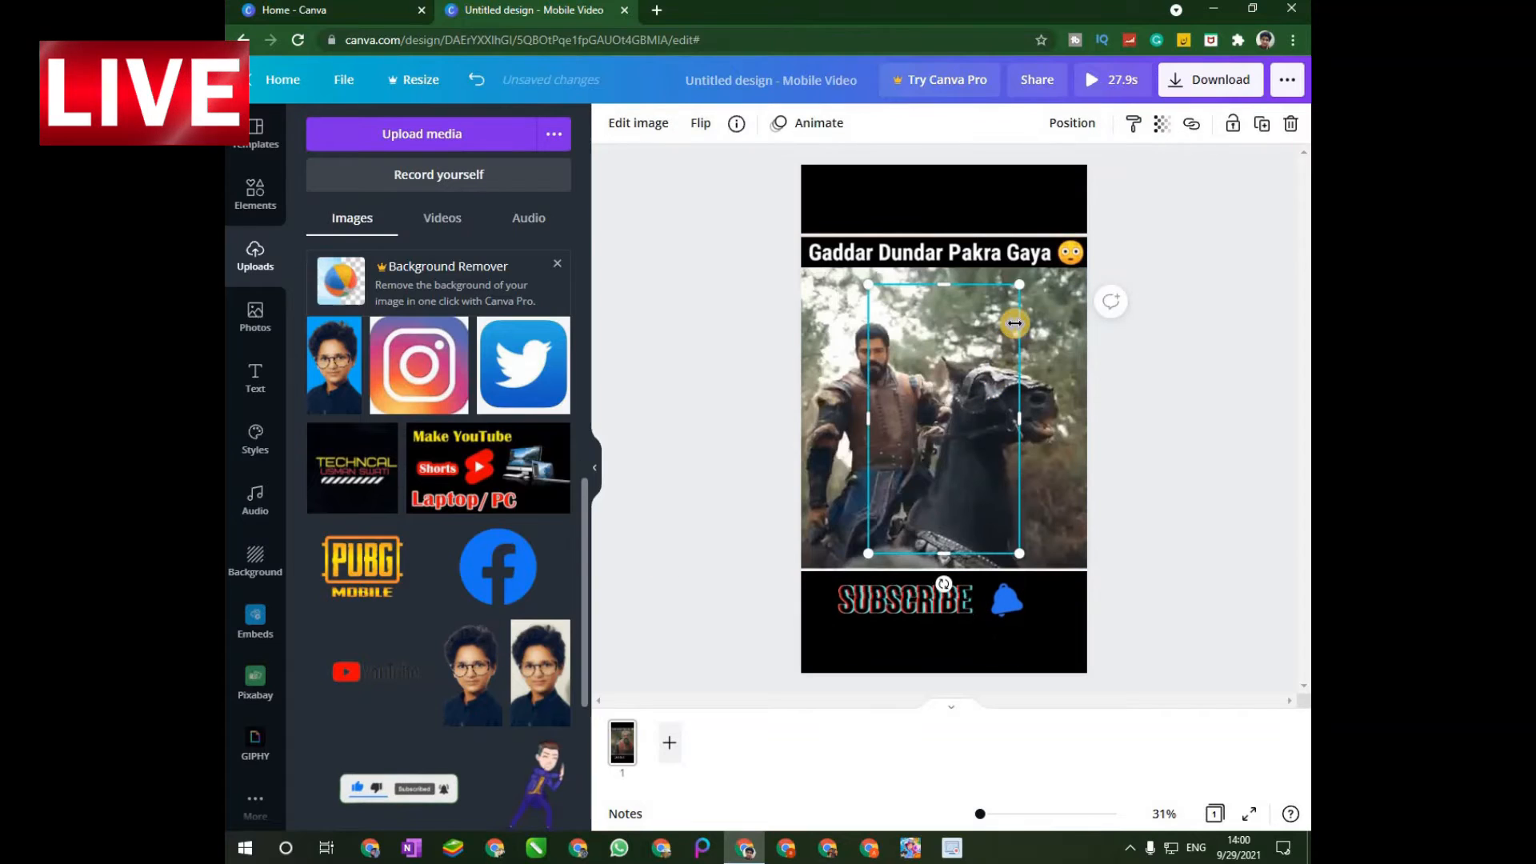
left_click_drag(1019, 284, 1081, 531)
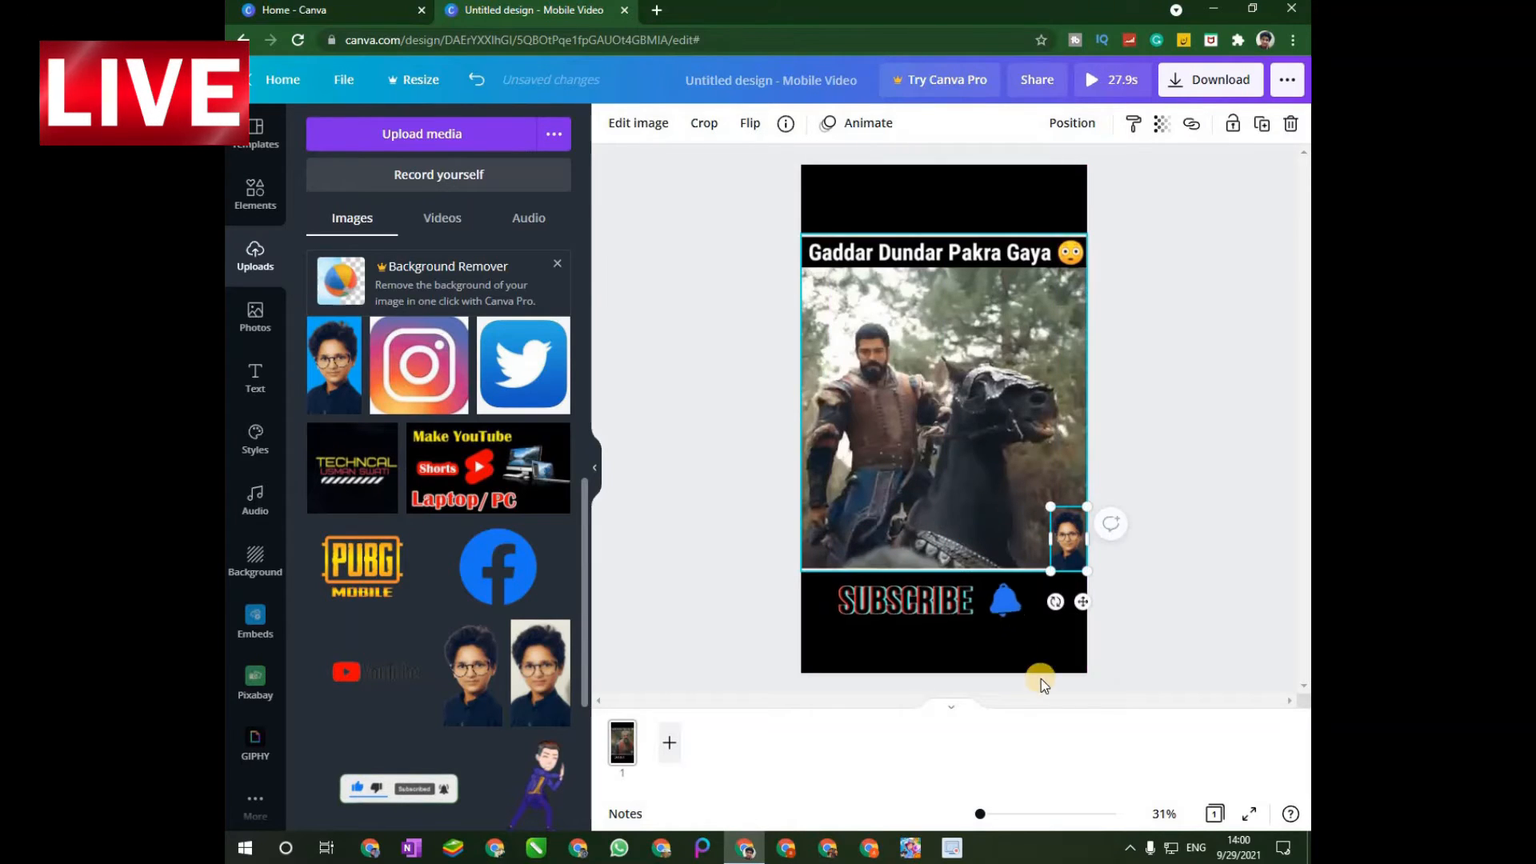
left_click(1019, 649)
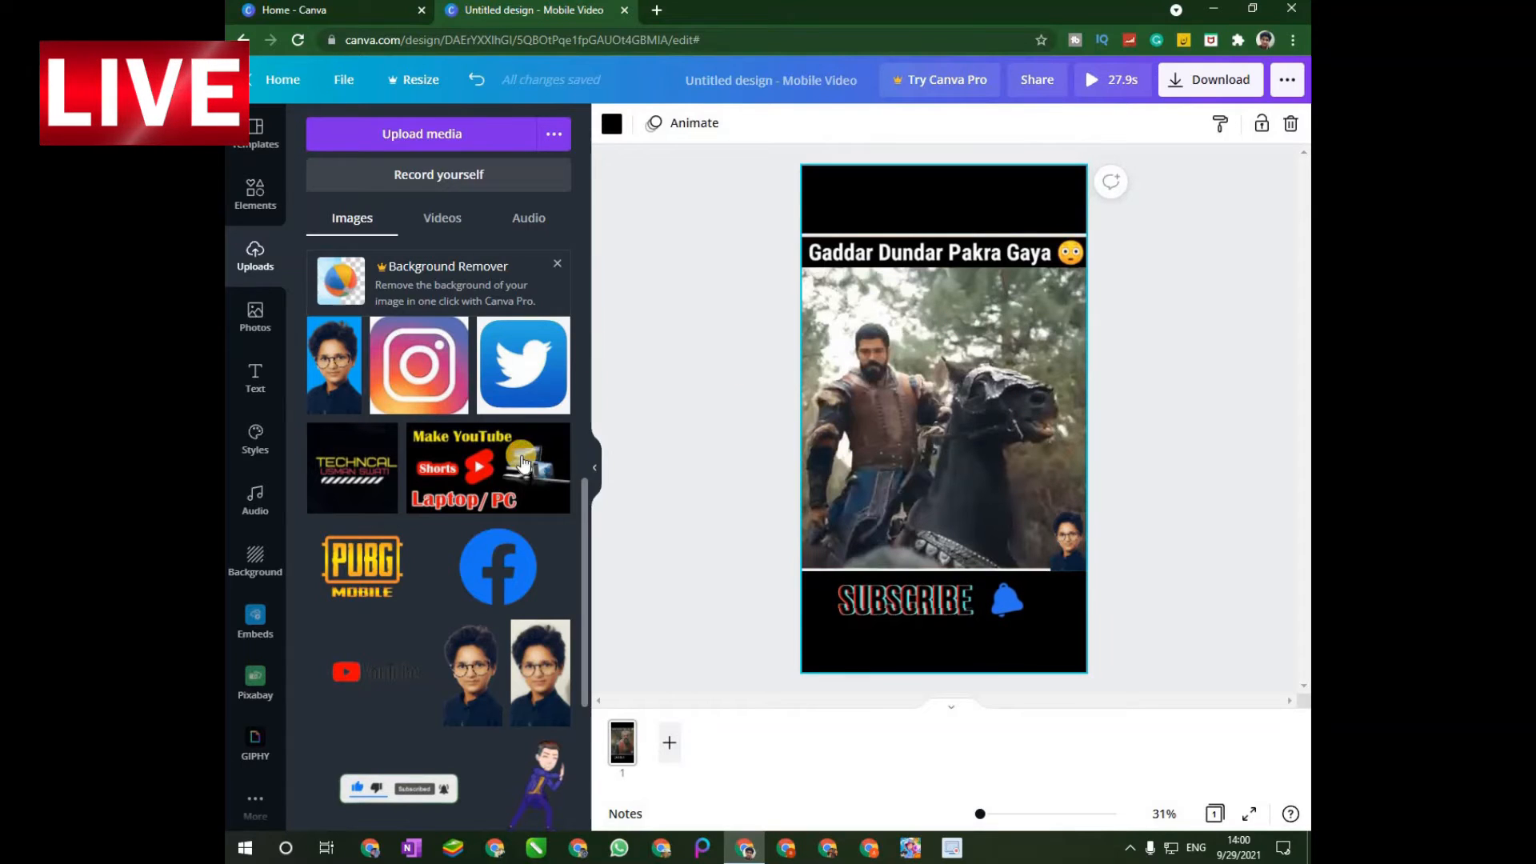
Add a heading to the page with the text "osman ghazi angry mood".
left_click(254, 377)
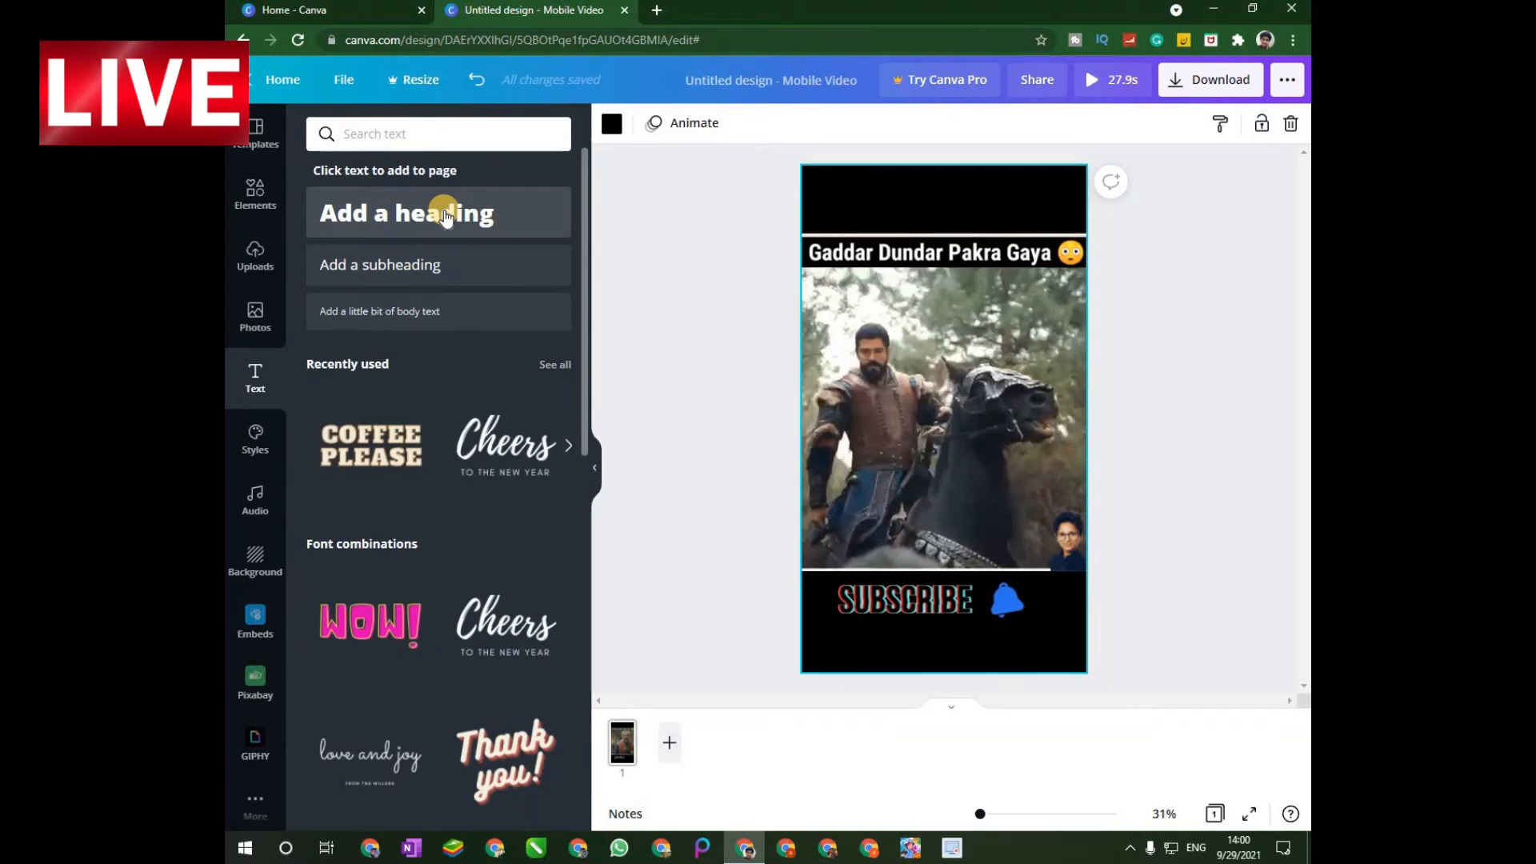
left_click(422, 226)
double_click(966, 439)
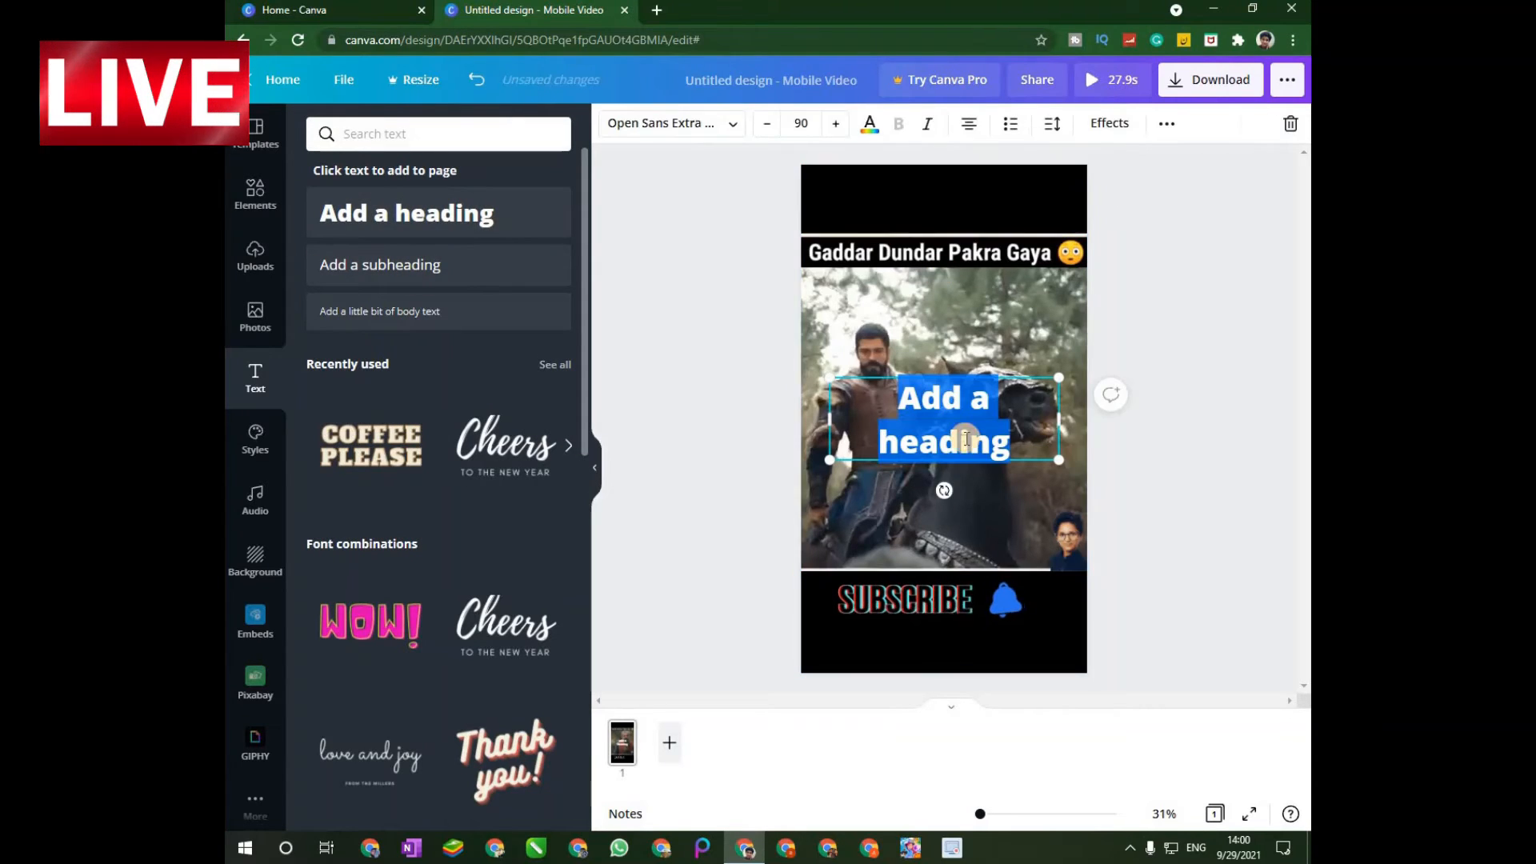
key("BackSpace")
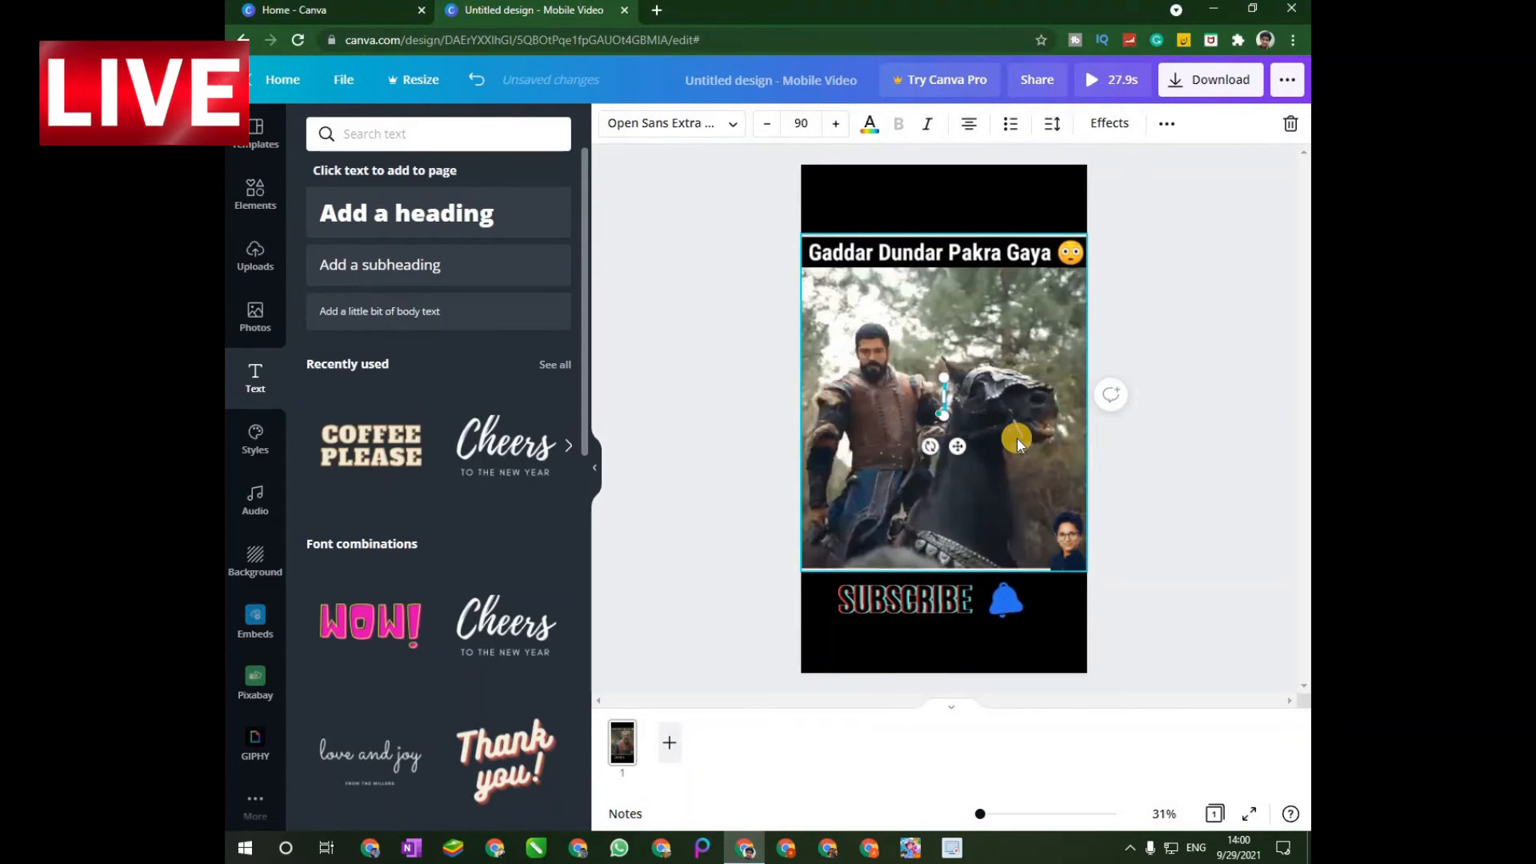
type("Kur")
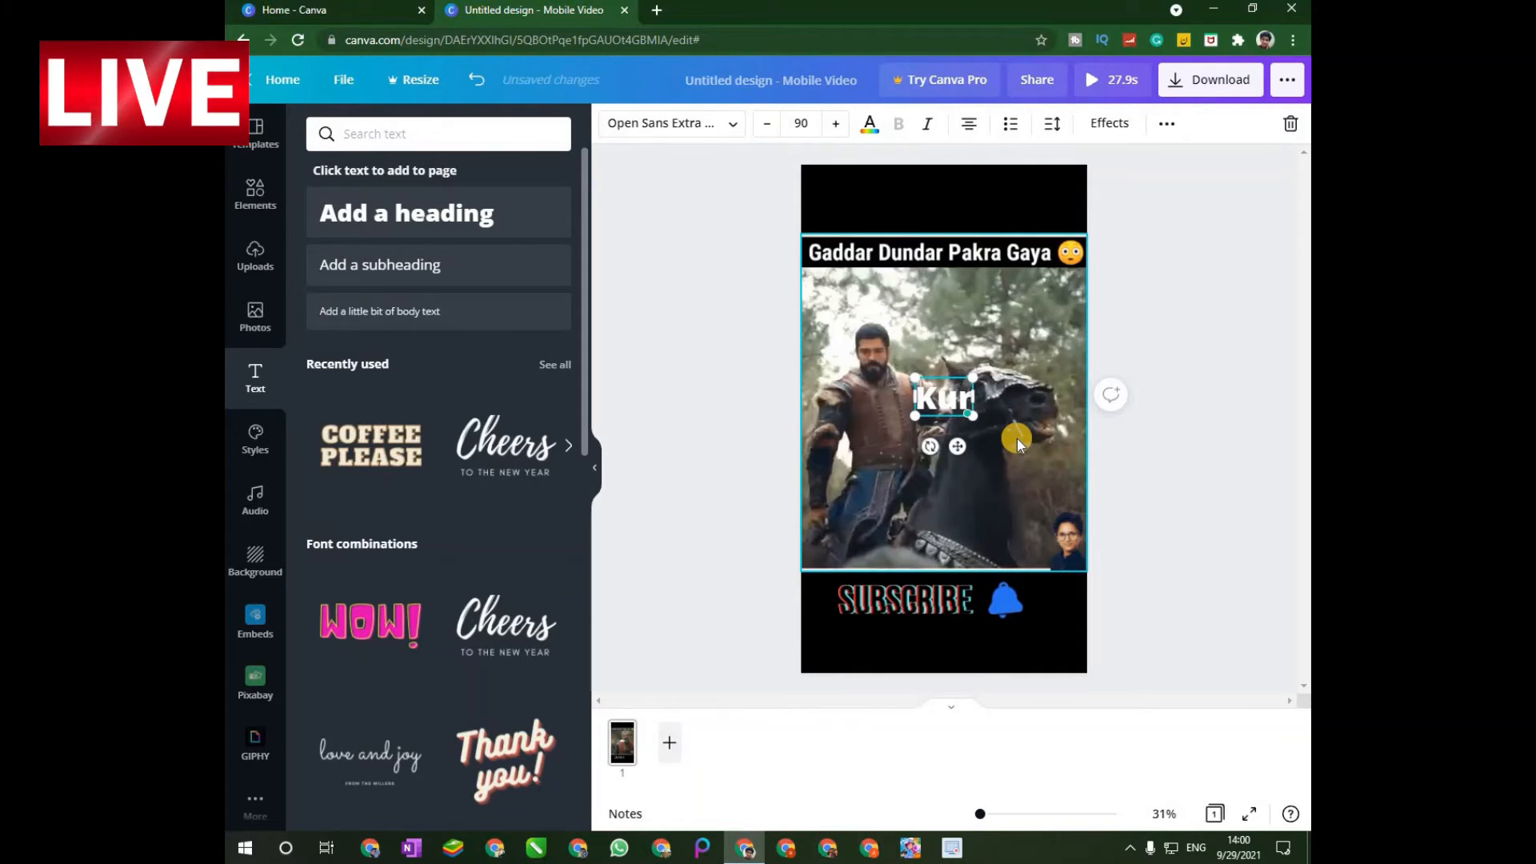
type("lu")
key("BackSpace")
key("BackSpace")
key("BackSpace")
key("BackSpace")
key("BackSpace")
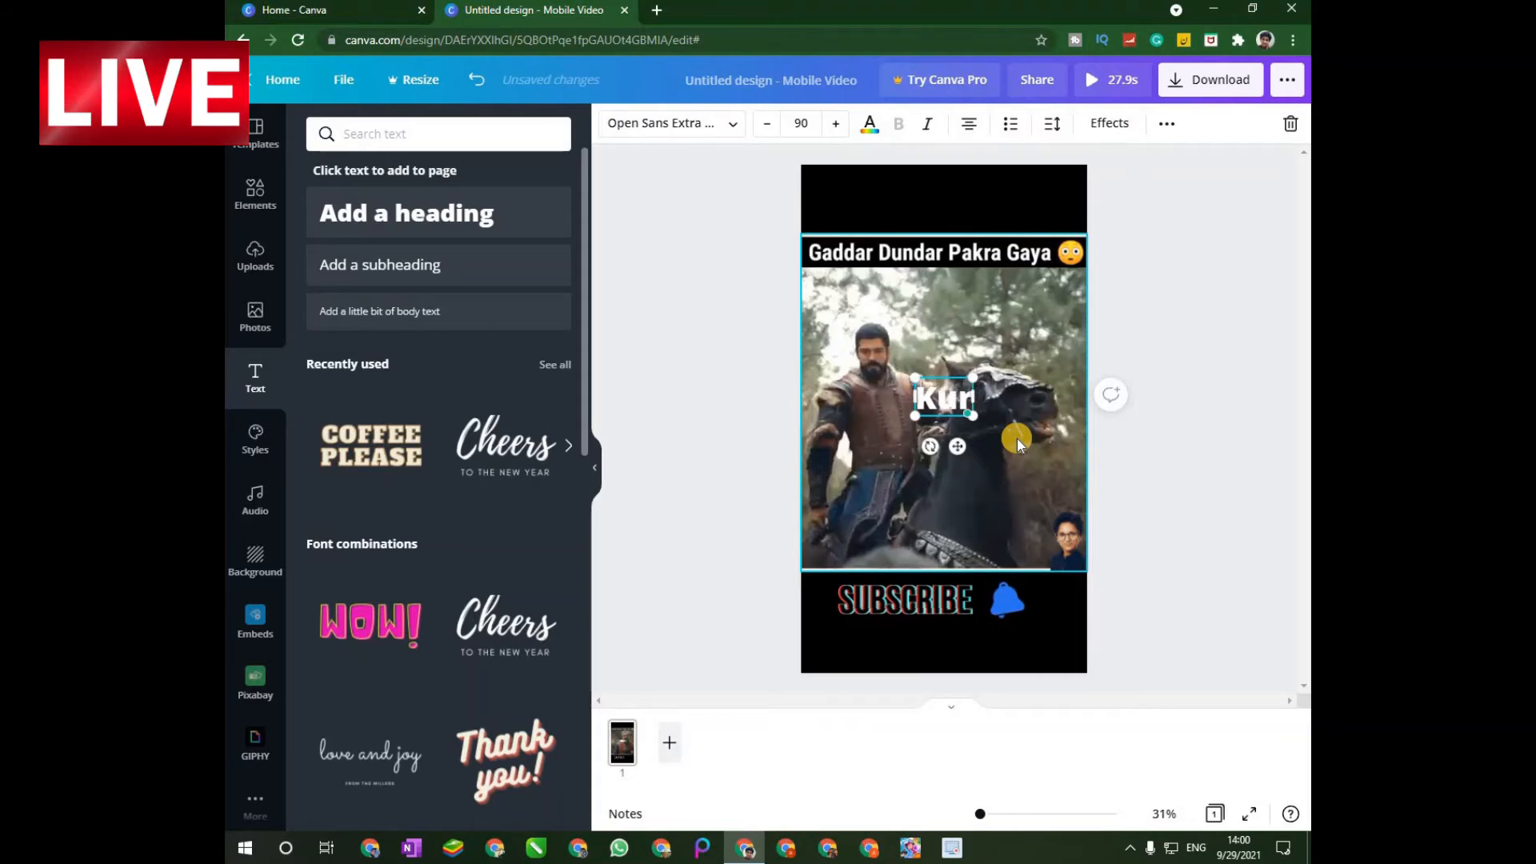
type("os")
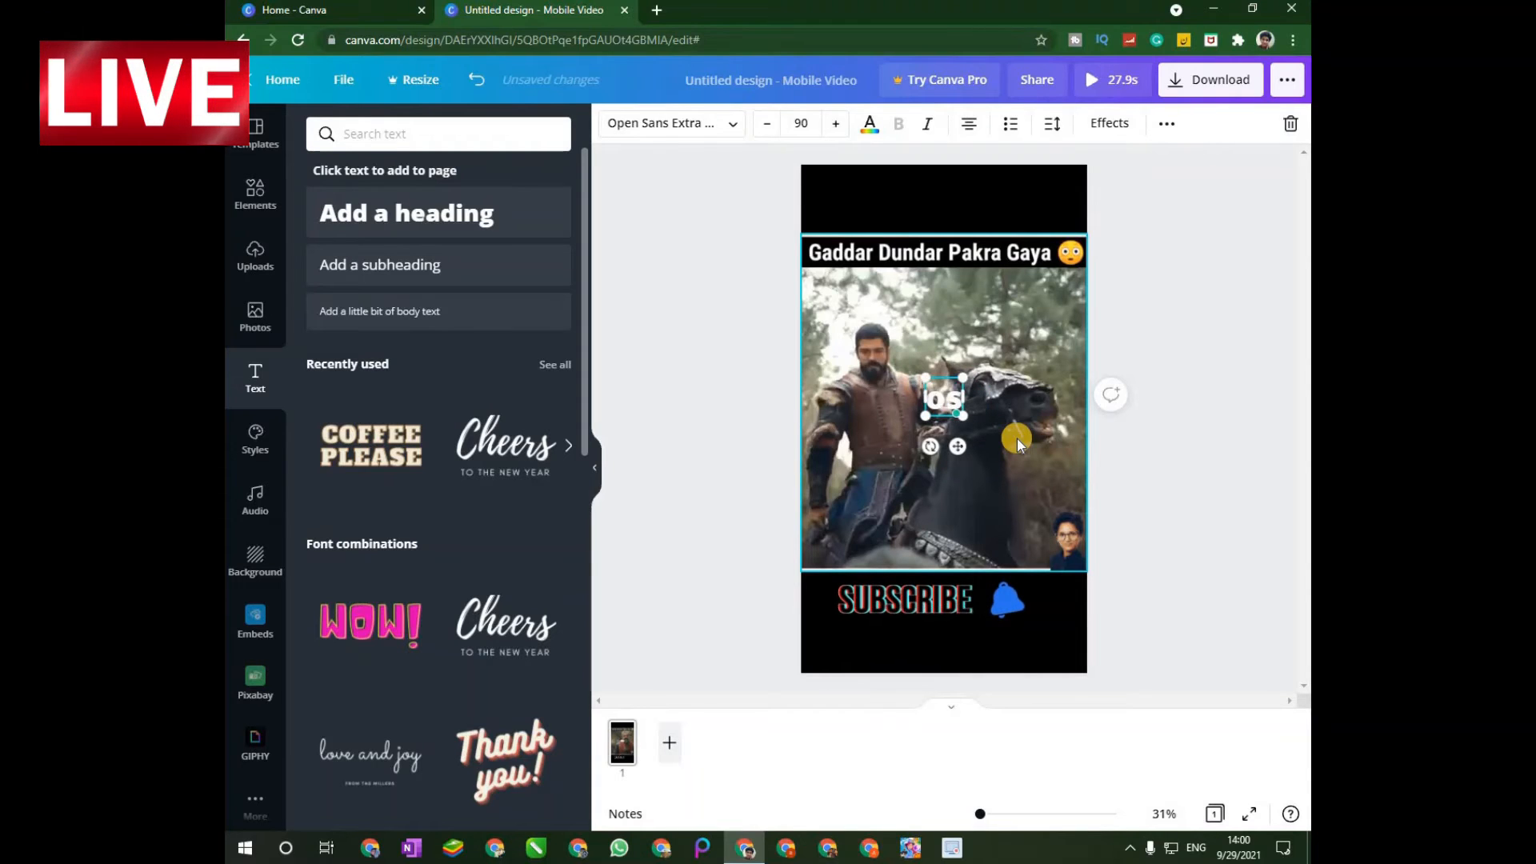
type("man ghazi")
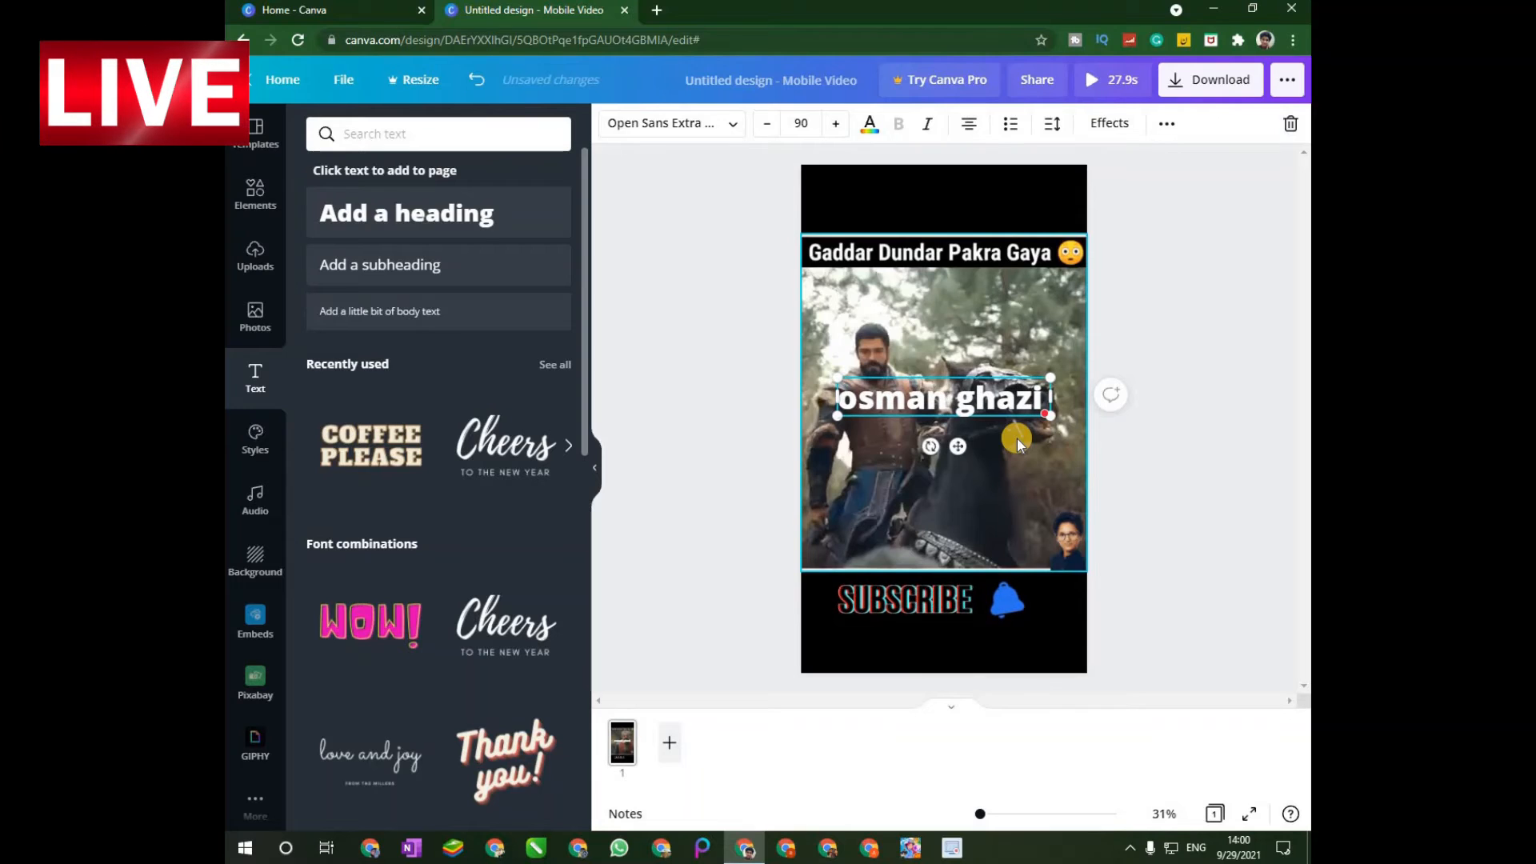
type(" angr")
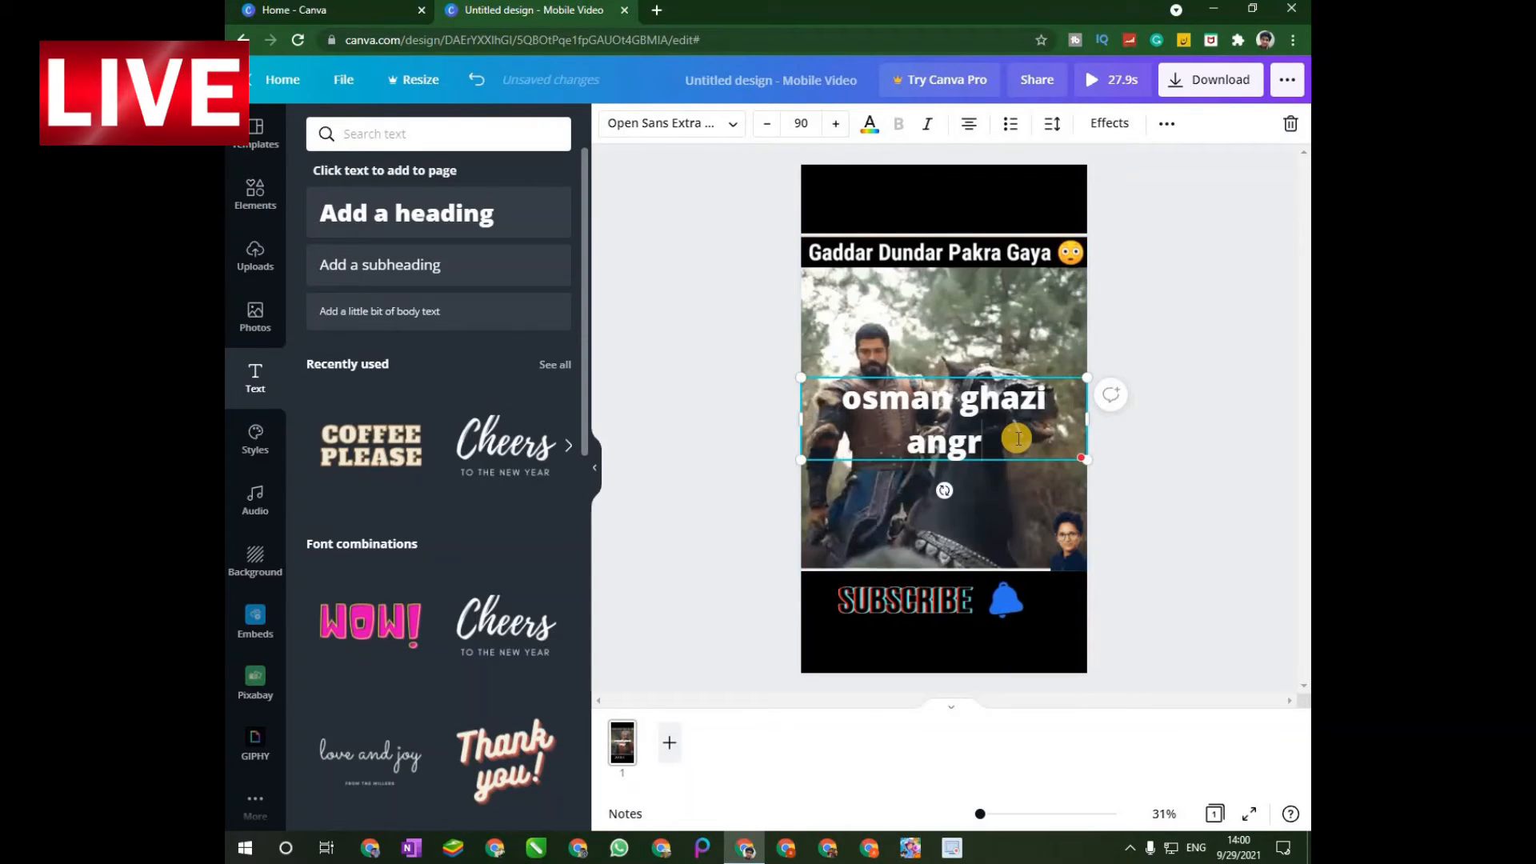
type("y mood")
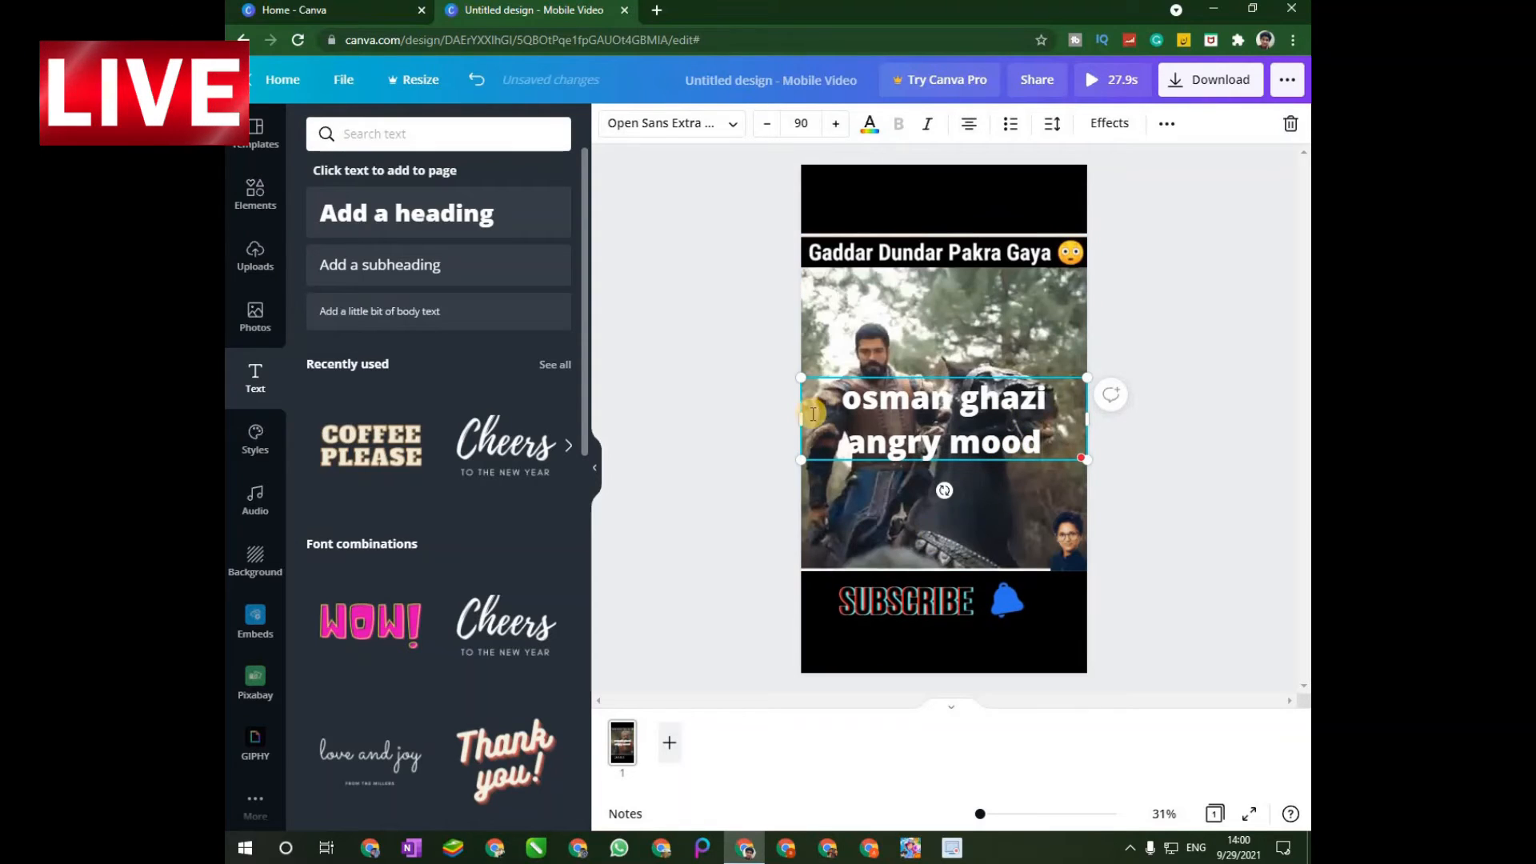
Widen the heading's text box so it fits on one line and capitalize its first word as "Osman".
left_click_drag(757, 434, 634, 444)
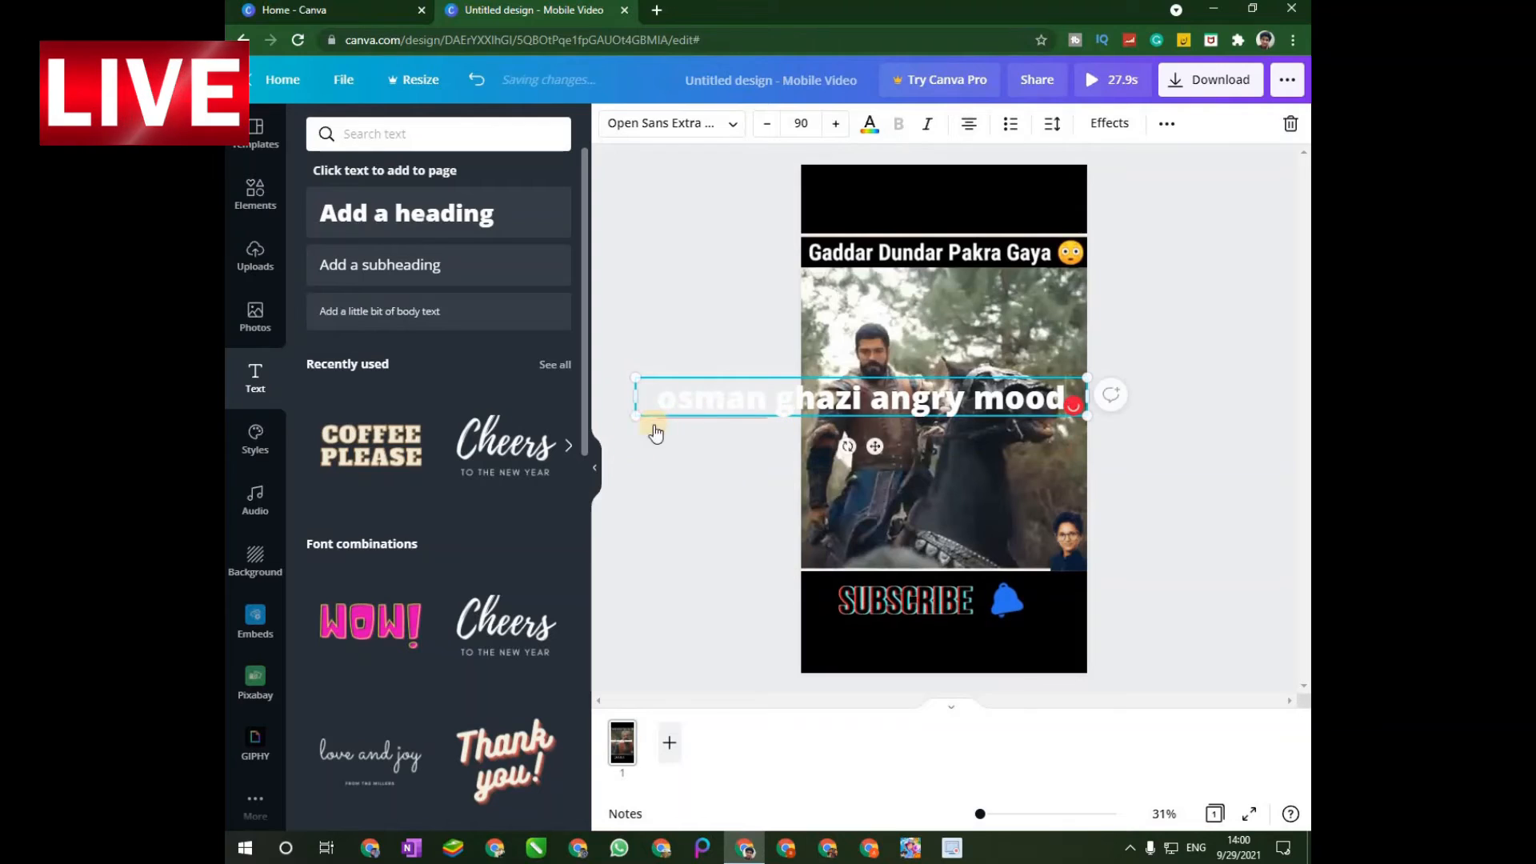
mouse_move(689, 400)
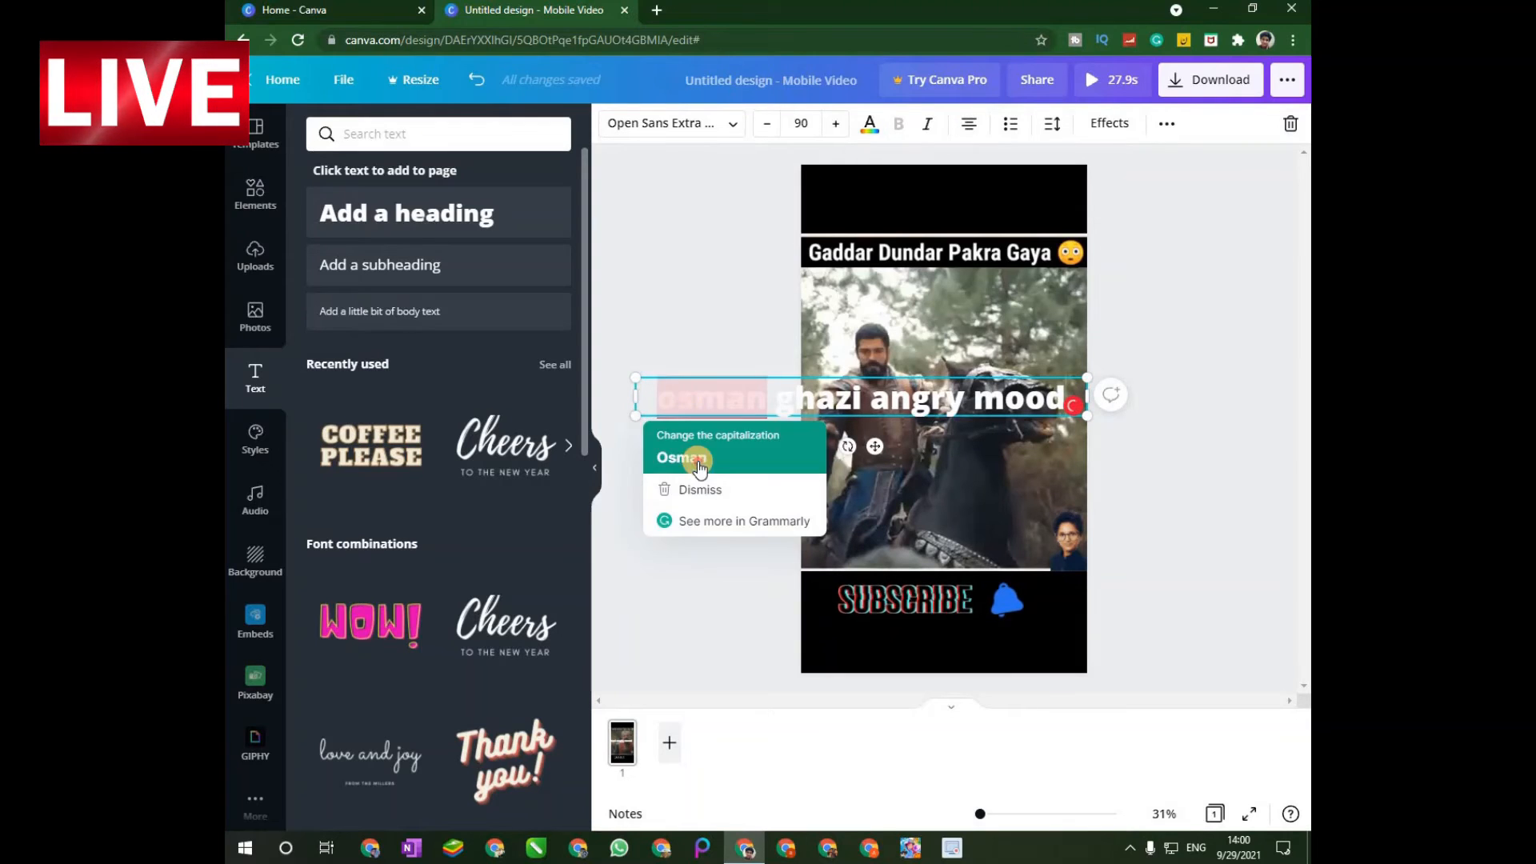
left_click(684, 456)
Shrink the heading to font size 45.6 and place it along the video's lower edge, beside the portrait.
left_click_drag(655, 412, 910, 445)
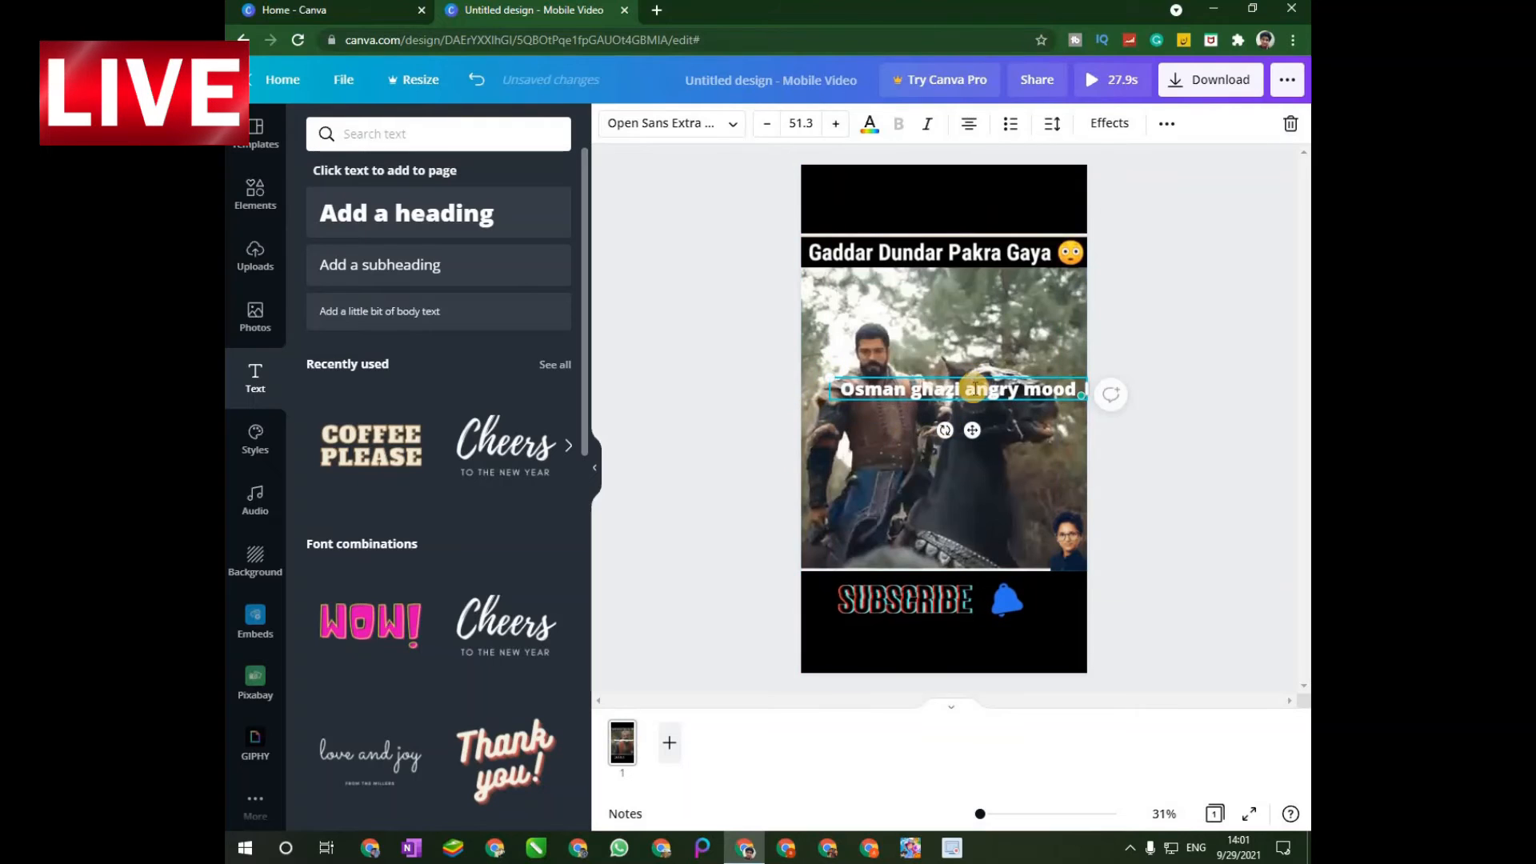
left_click_drag(972, 385, 944, 605)
left_click(1007, 434)
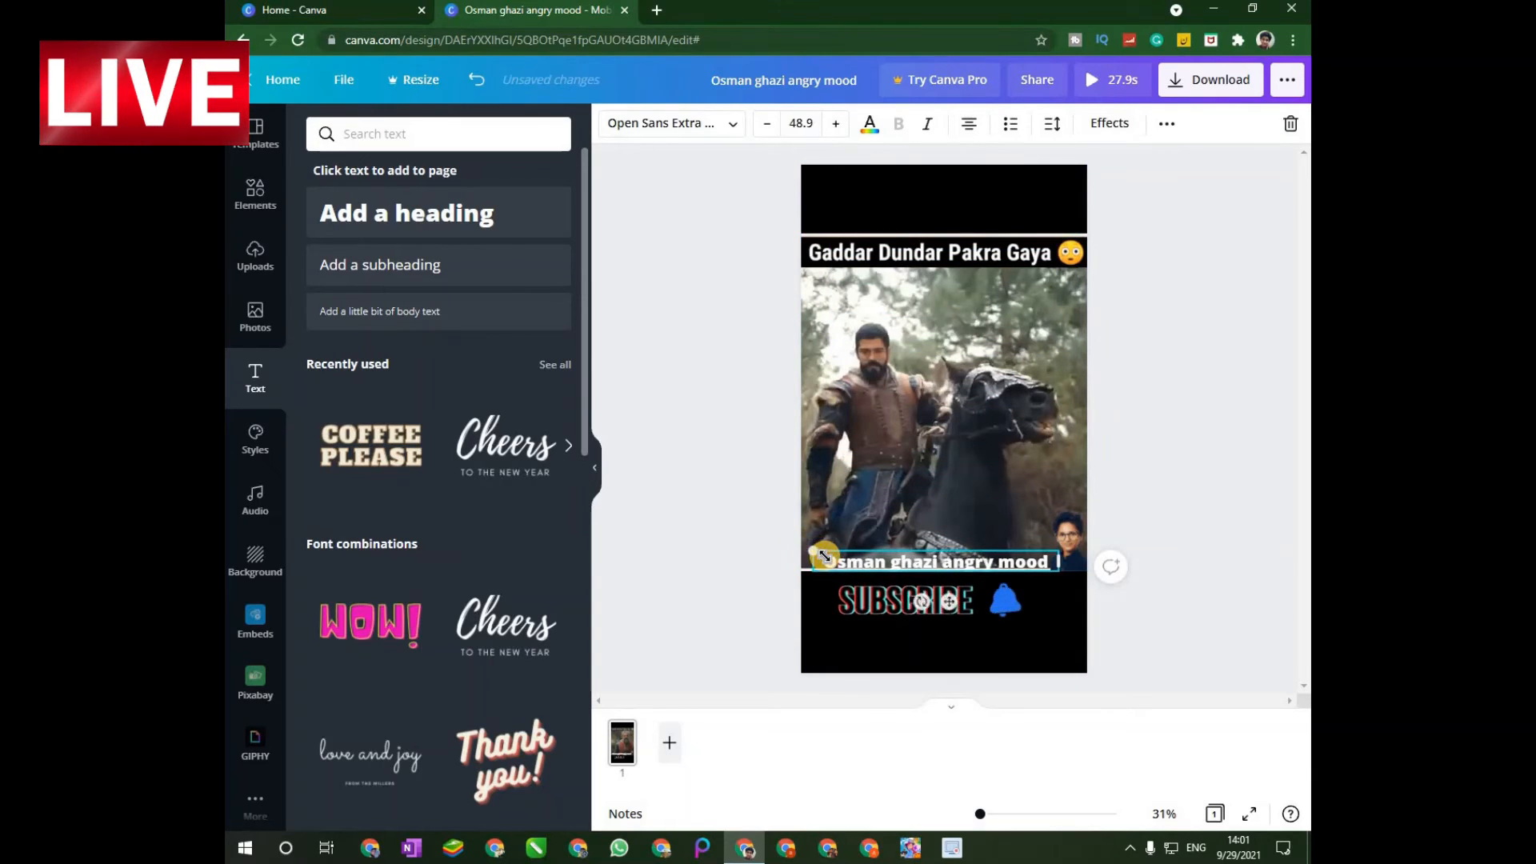
left_click_drag(824, 554, 841, 557)
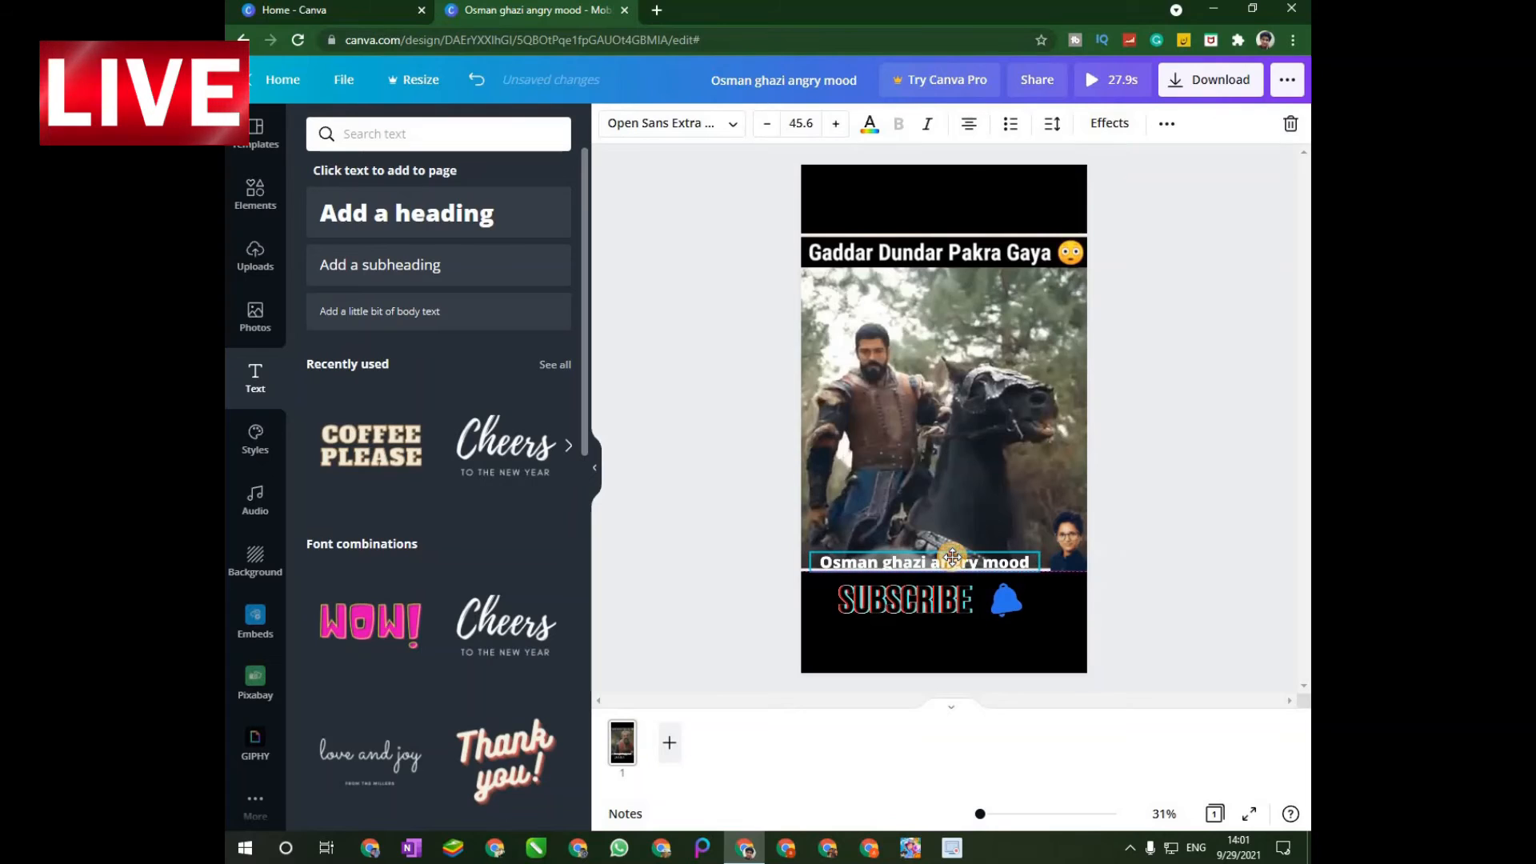
left_click(936, 544)
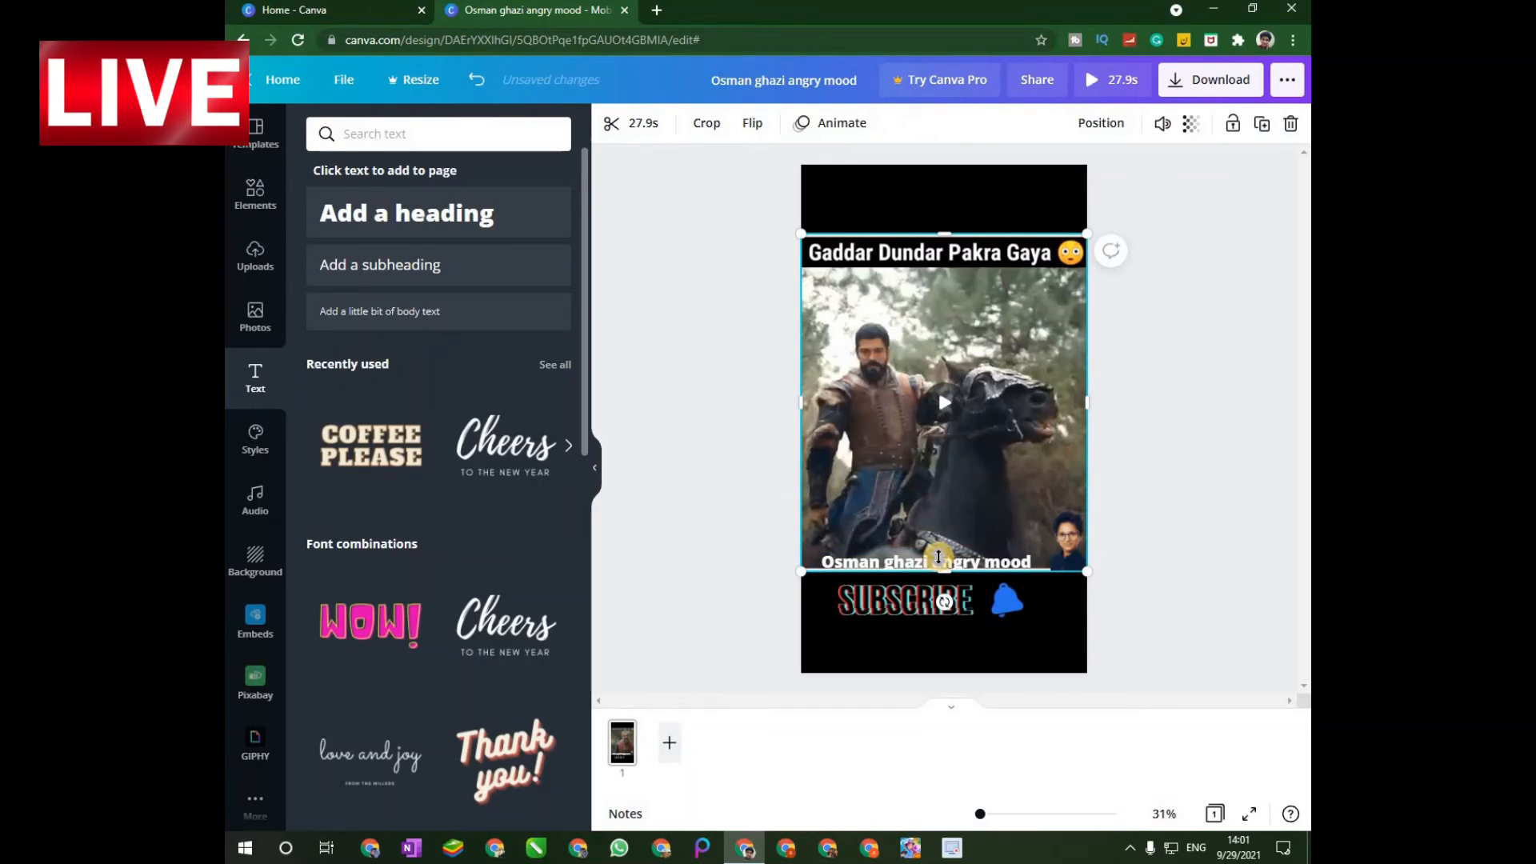
left_click_drag(934, 562, 940, 566)
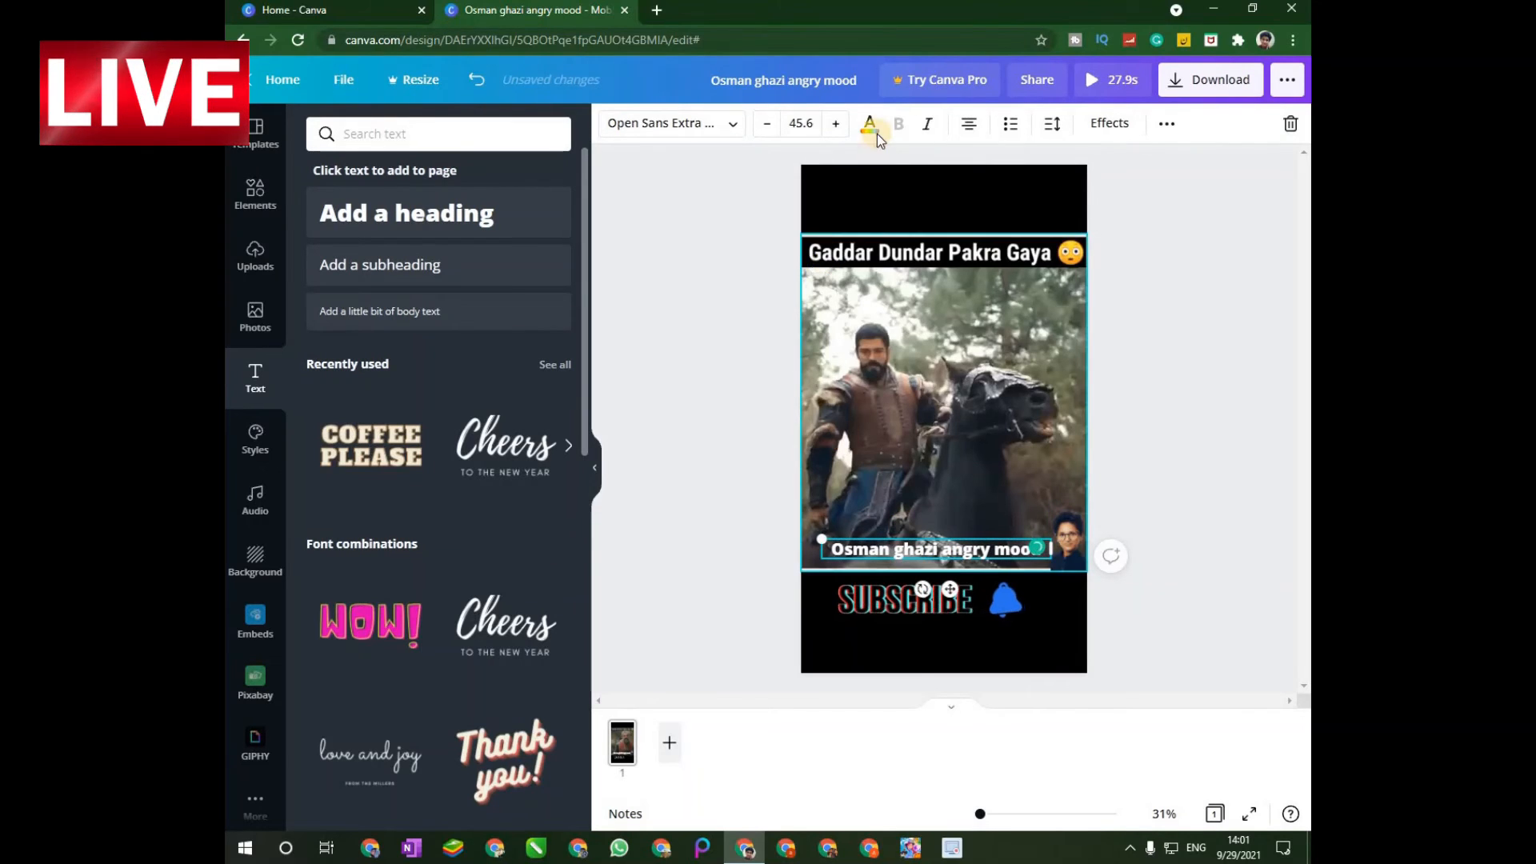
Set the heading's text color to white and its font to Bangers.
left_click(870, 124)
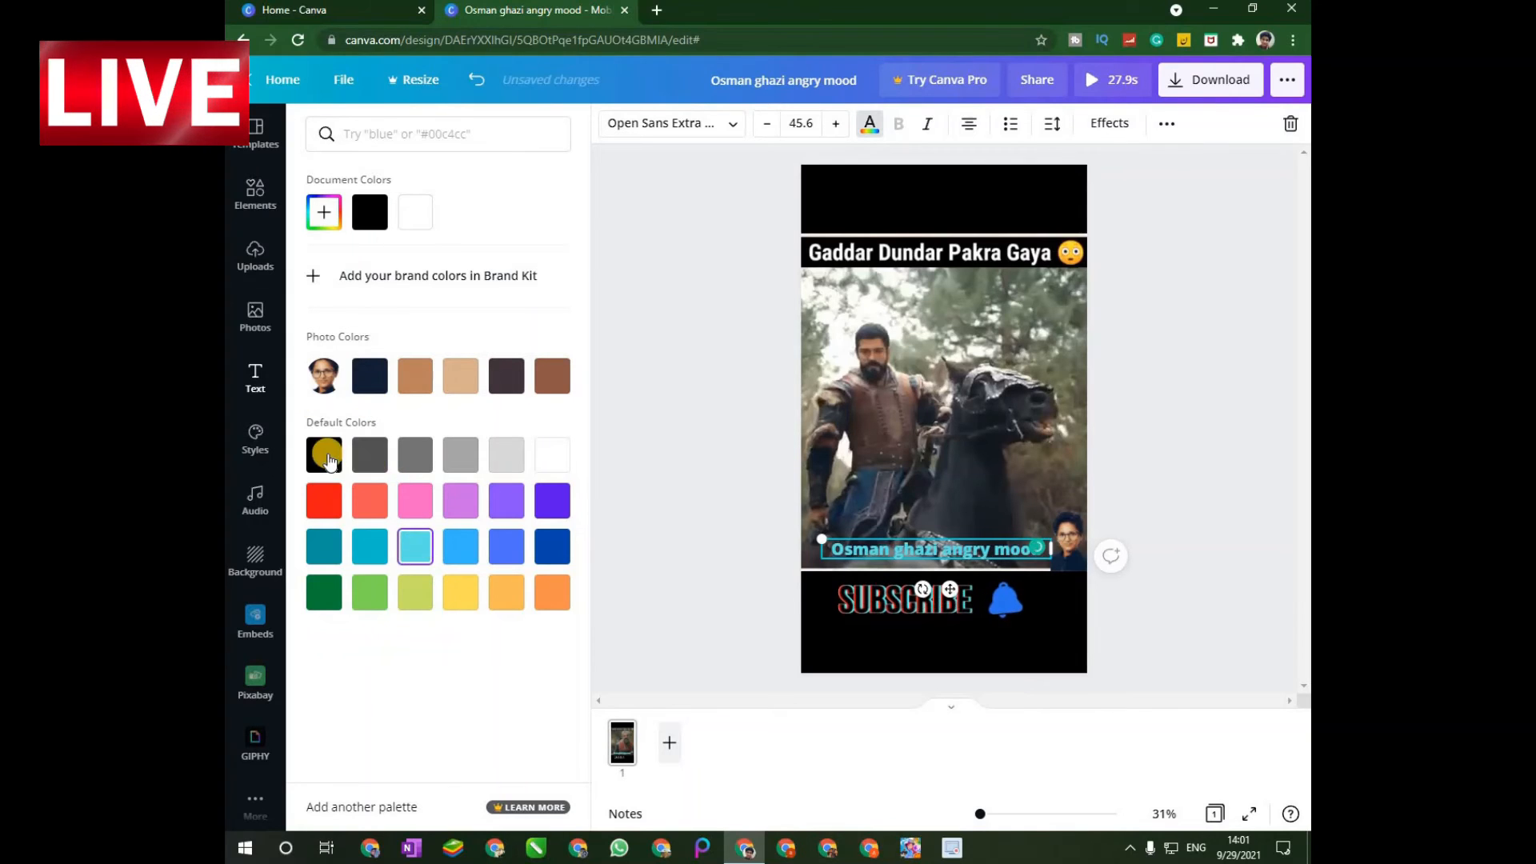
left_click(551, 455)
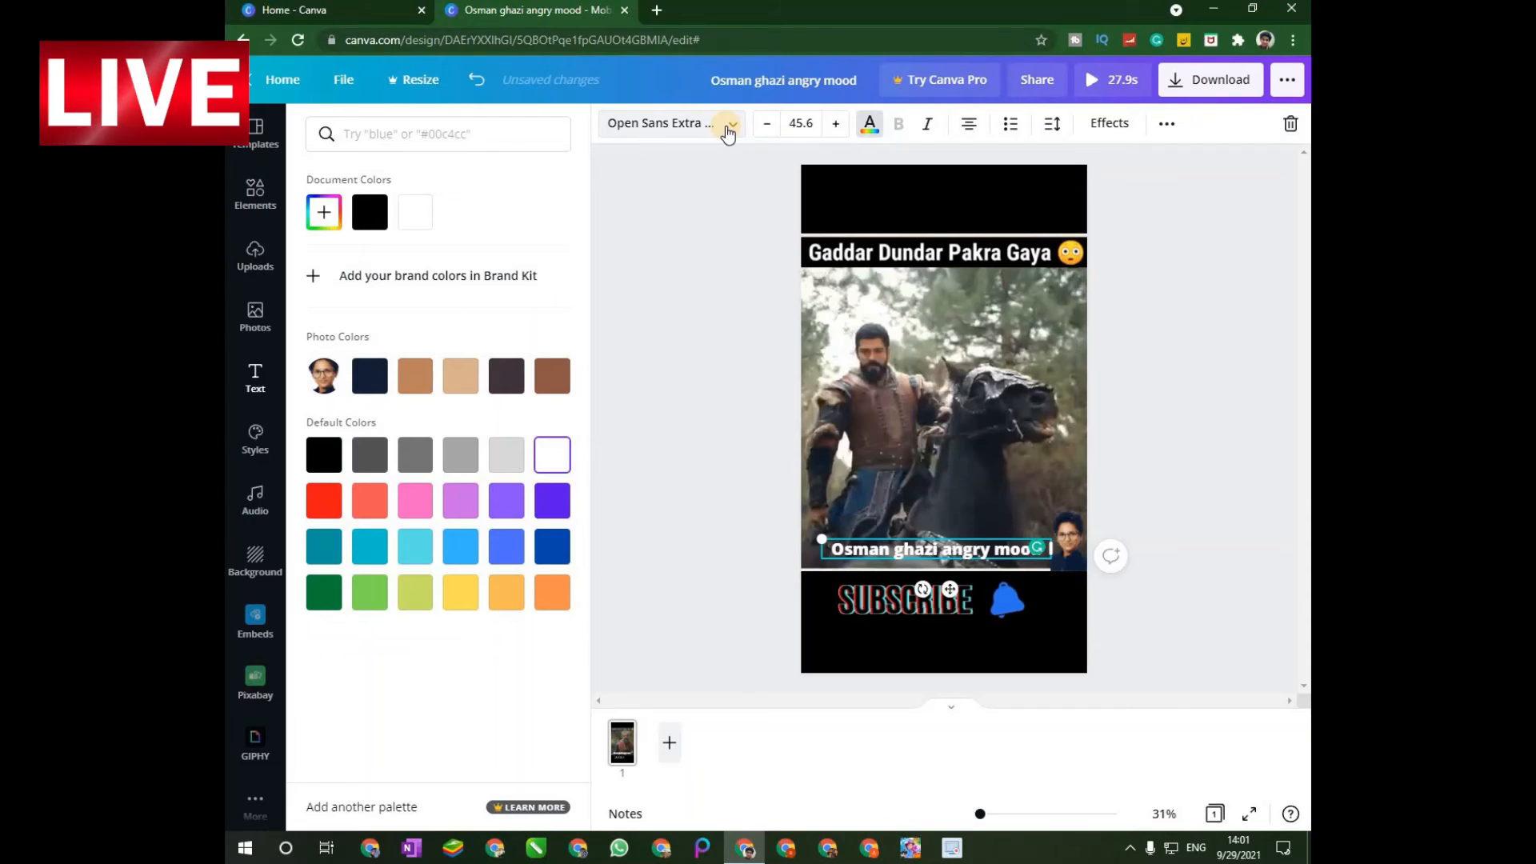
left_click(720, 142)
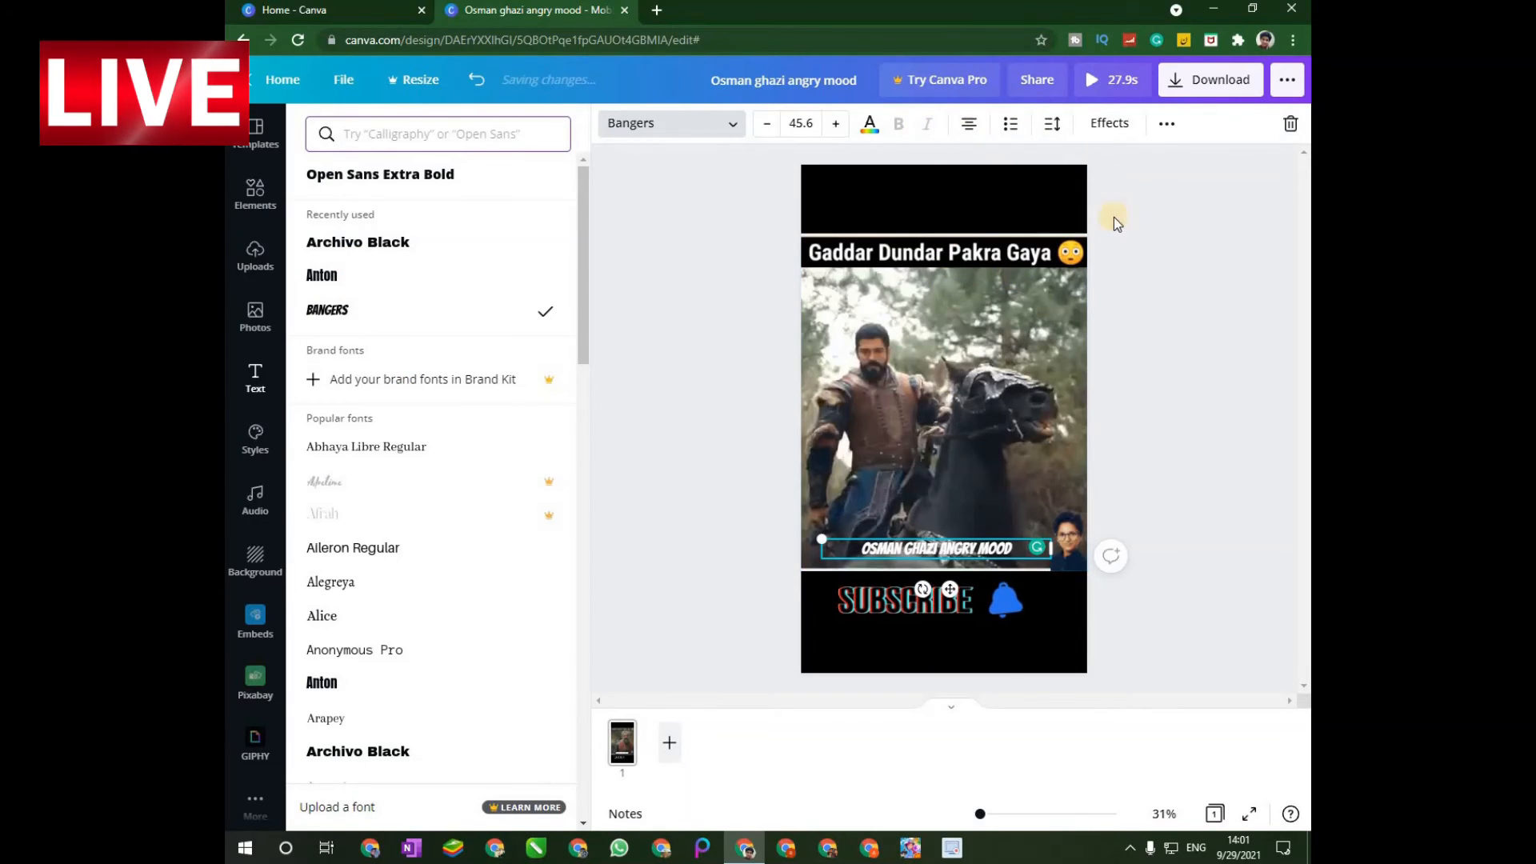
Apply the Lift effect to the title over the video's lower edge and enlarge it to font size 53.5, beside the portrait.
left_click(1107, 125)
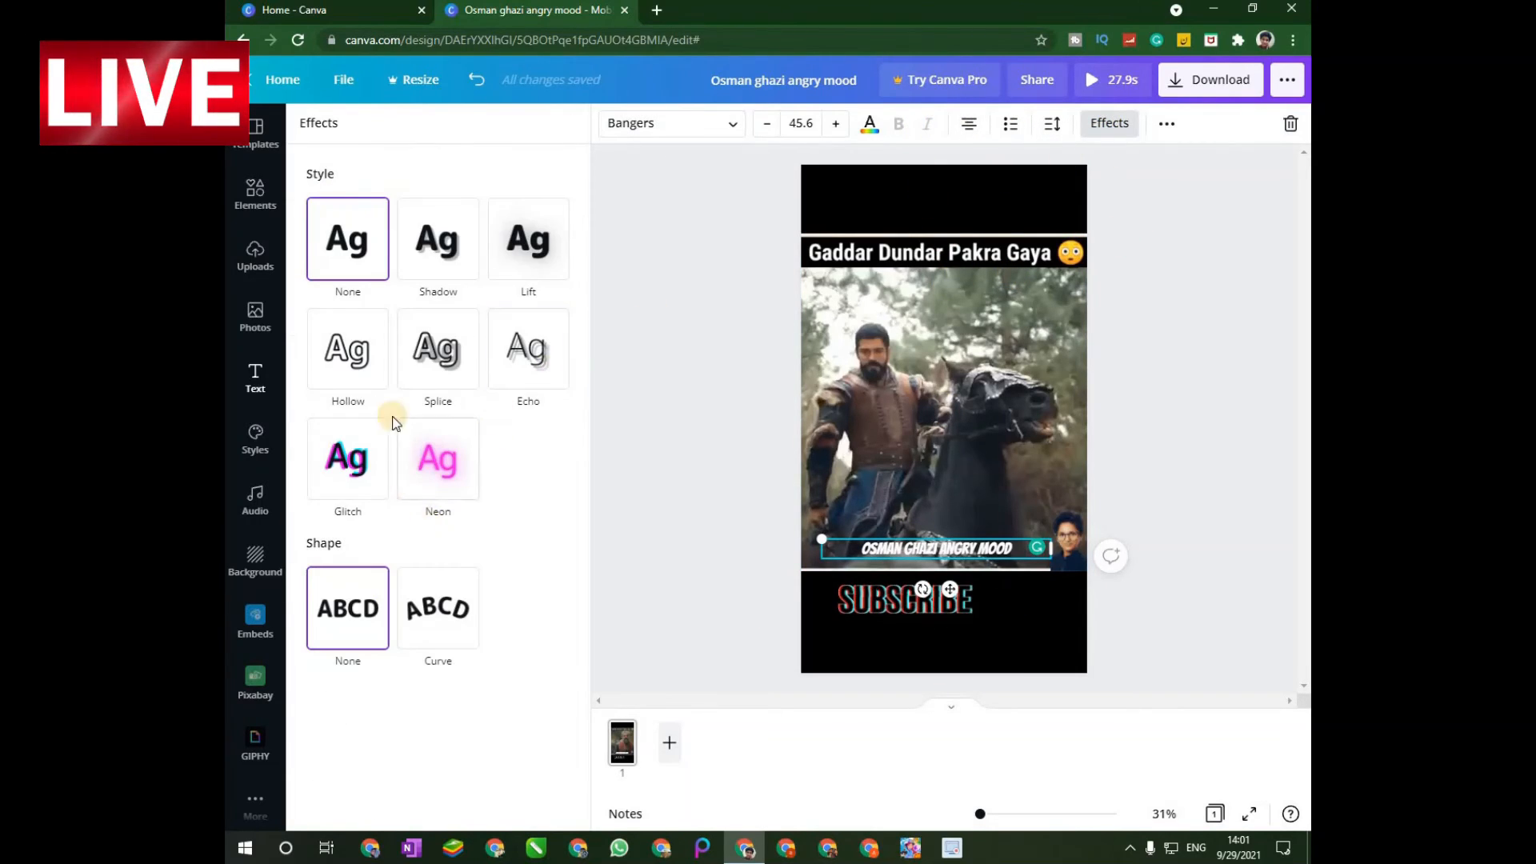
left_click(527, 258)
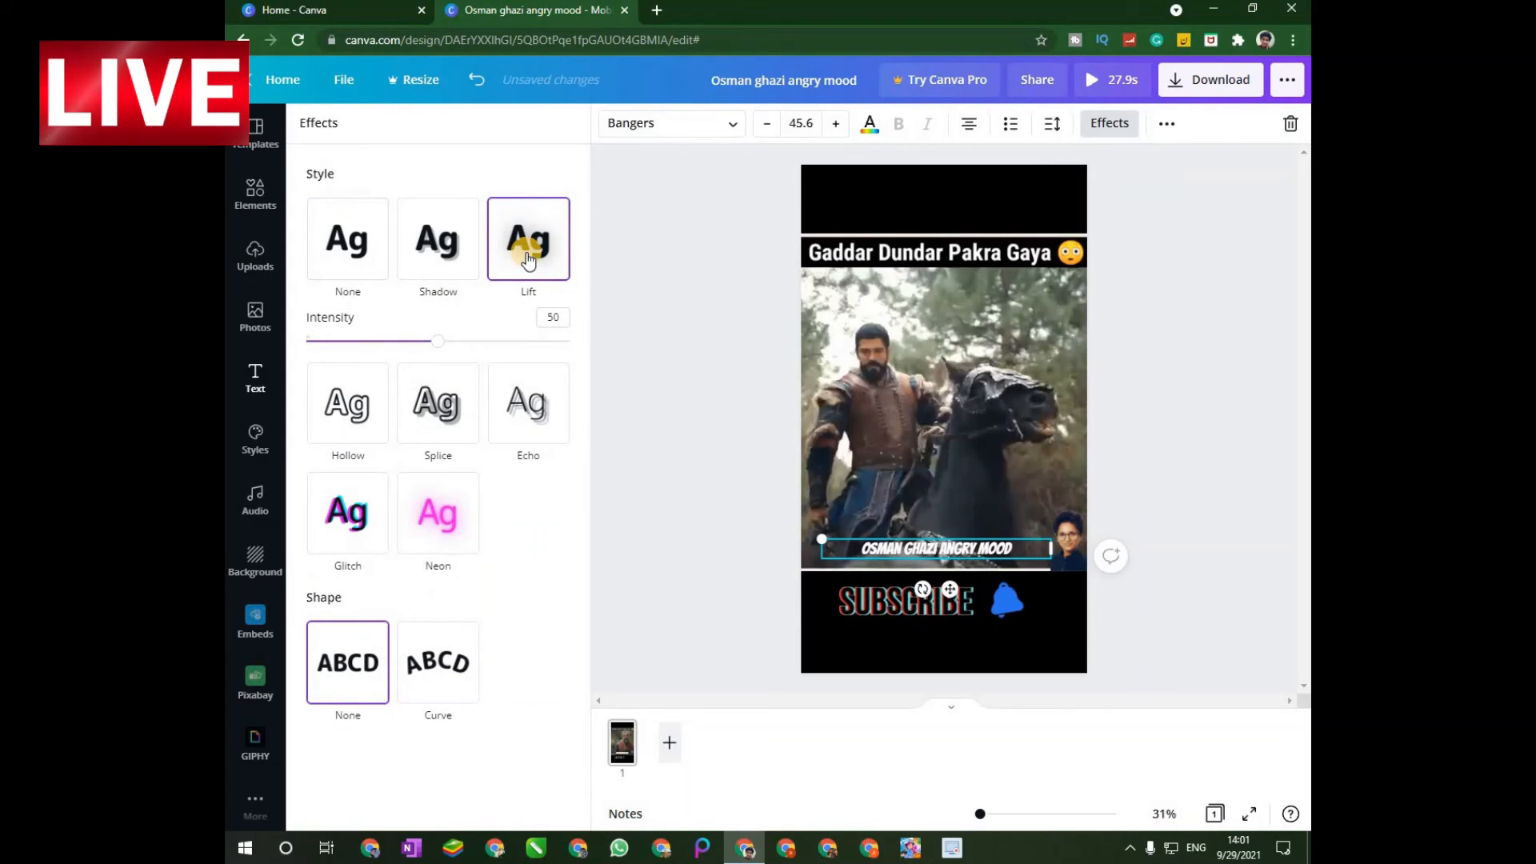
left_click(436, 684)
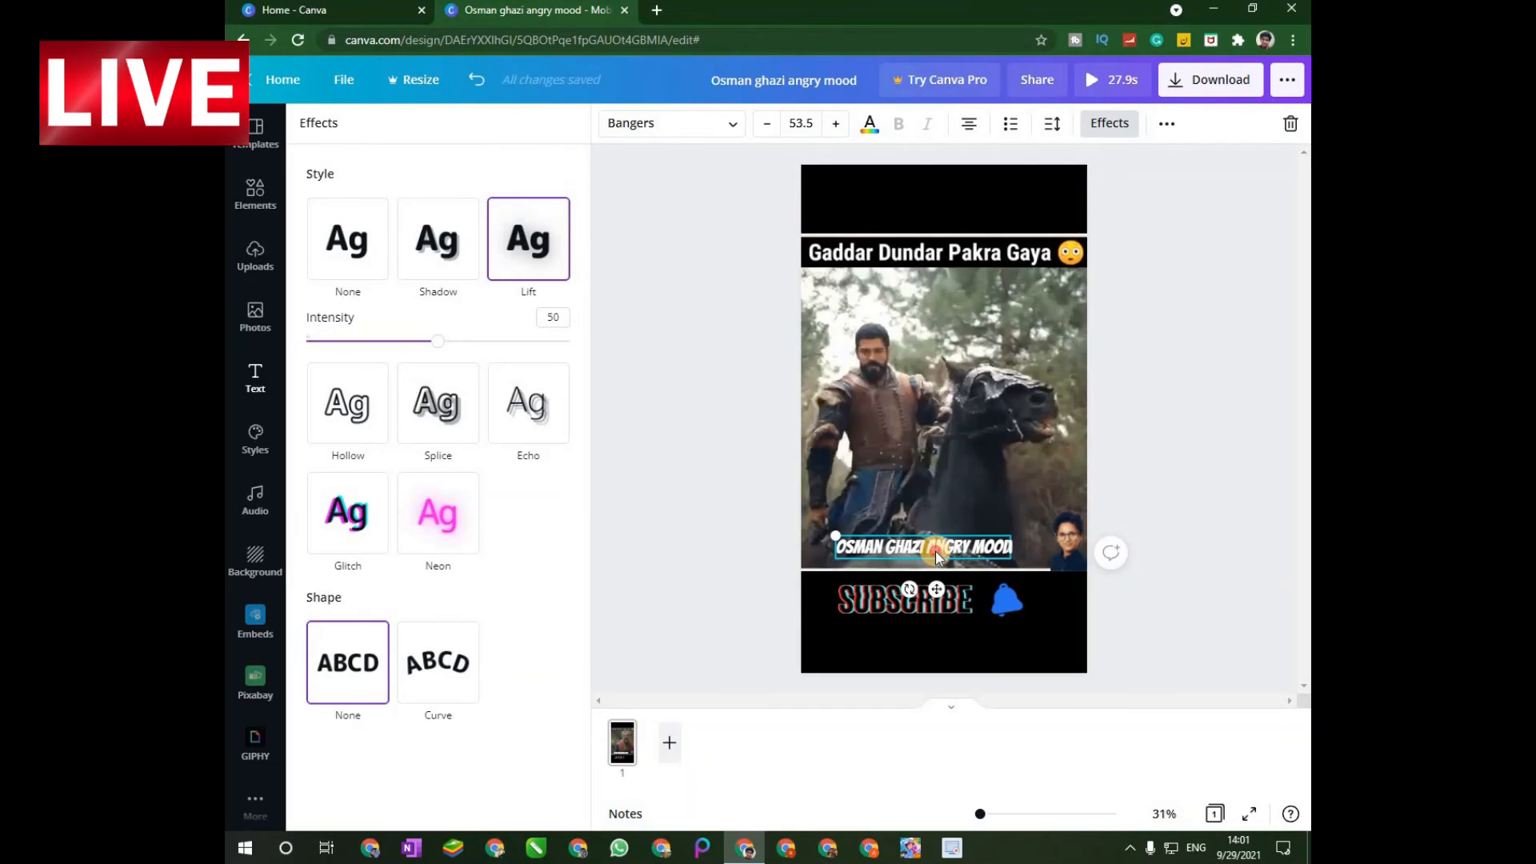
left_click(880, 544)
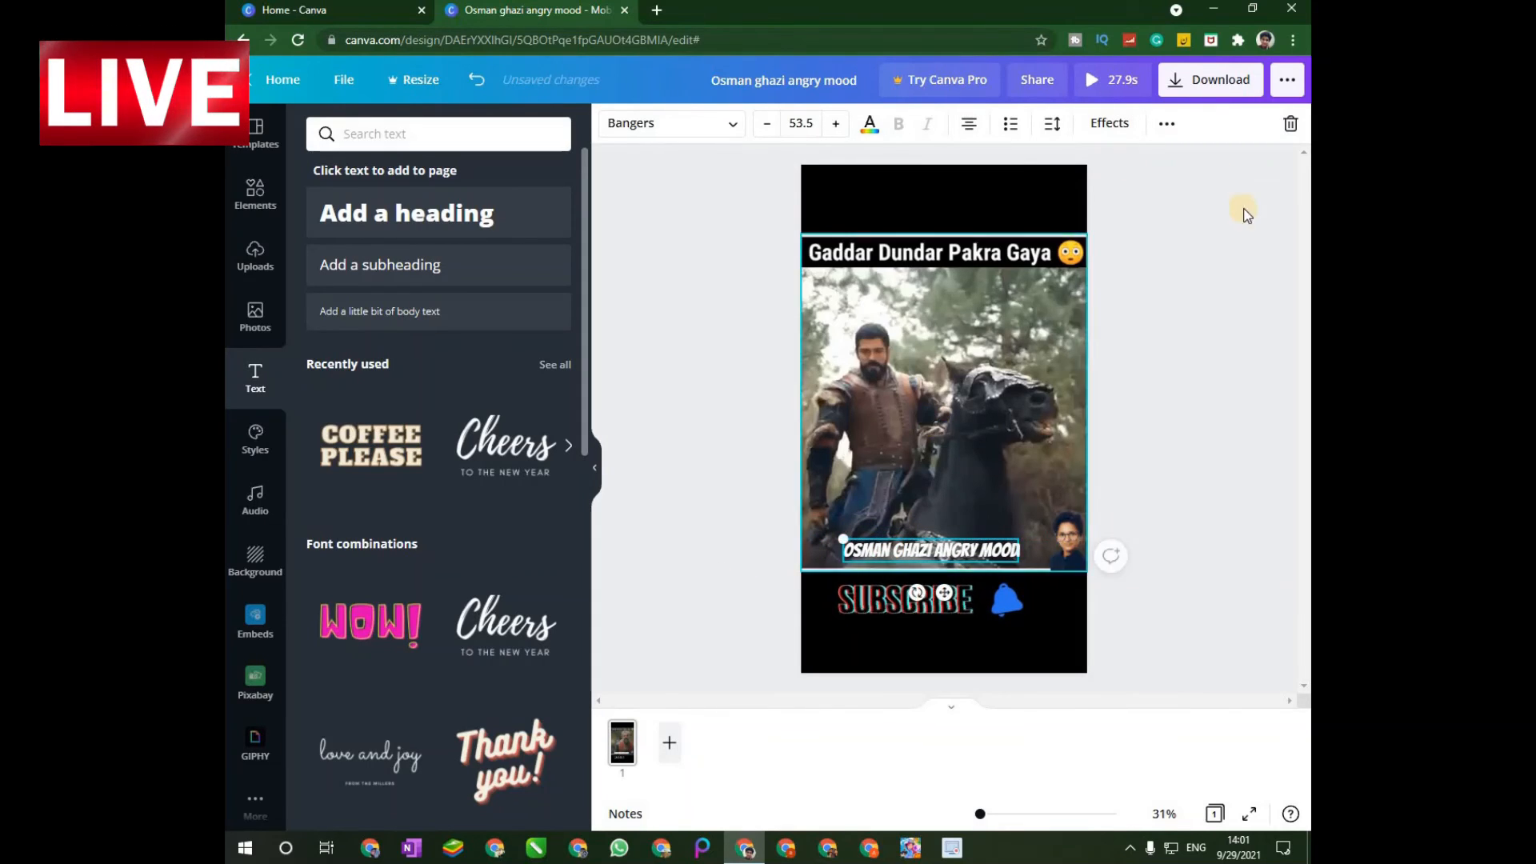
Download the design as an MP4 video with the download settings saved, and dismiss the download dialog.
left_click(1213, 83)
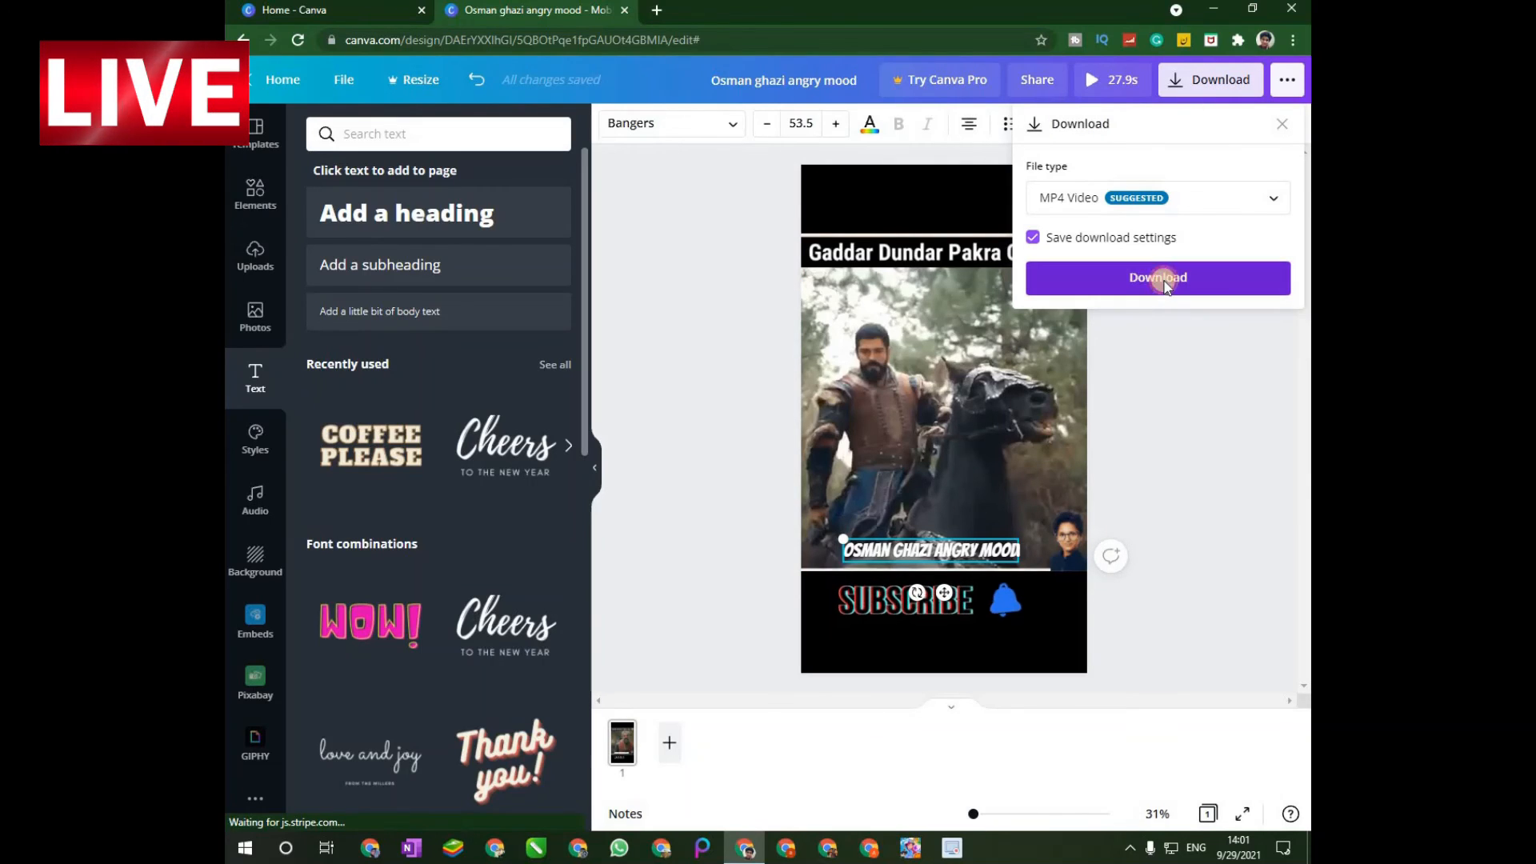
left_click(1166, 325)
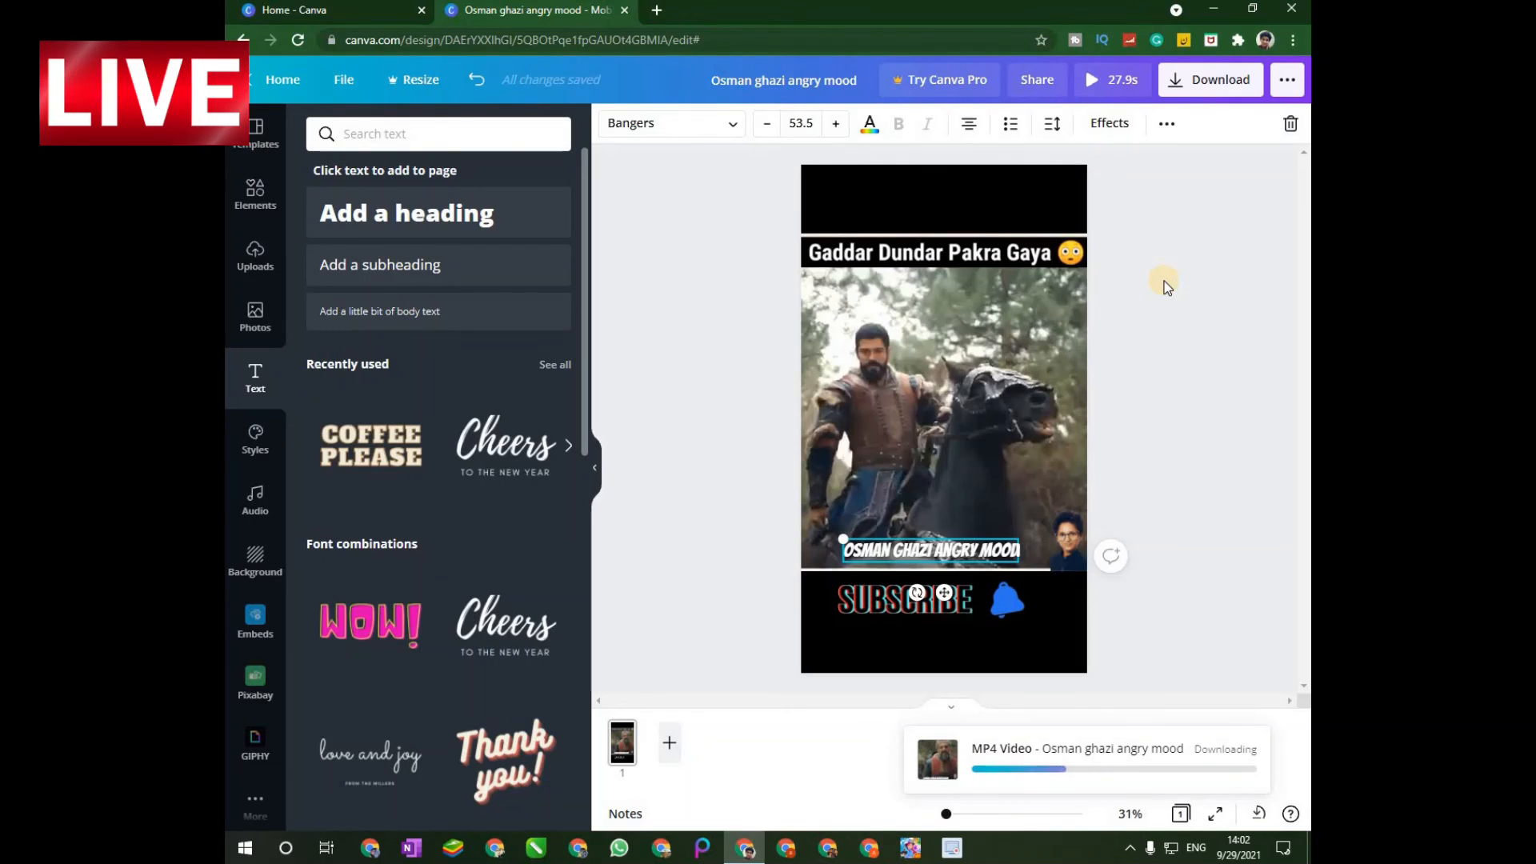
left_click(1208, 636)
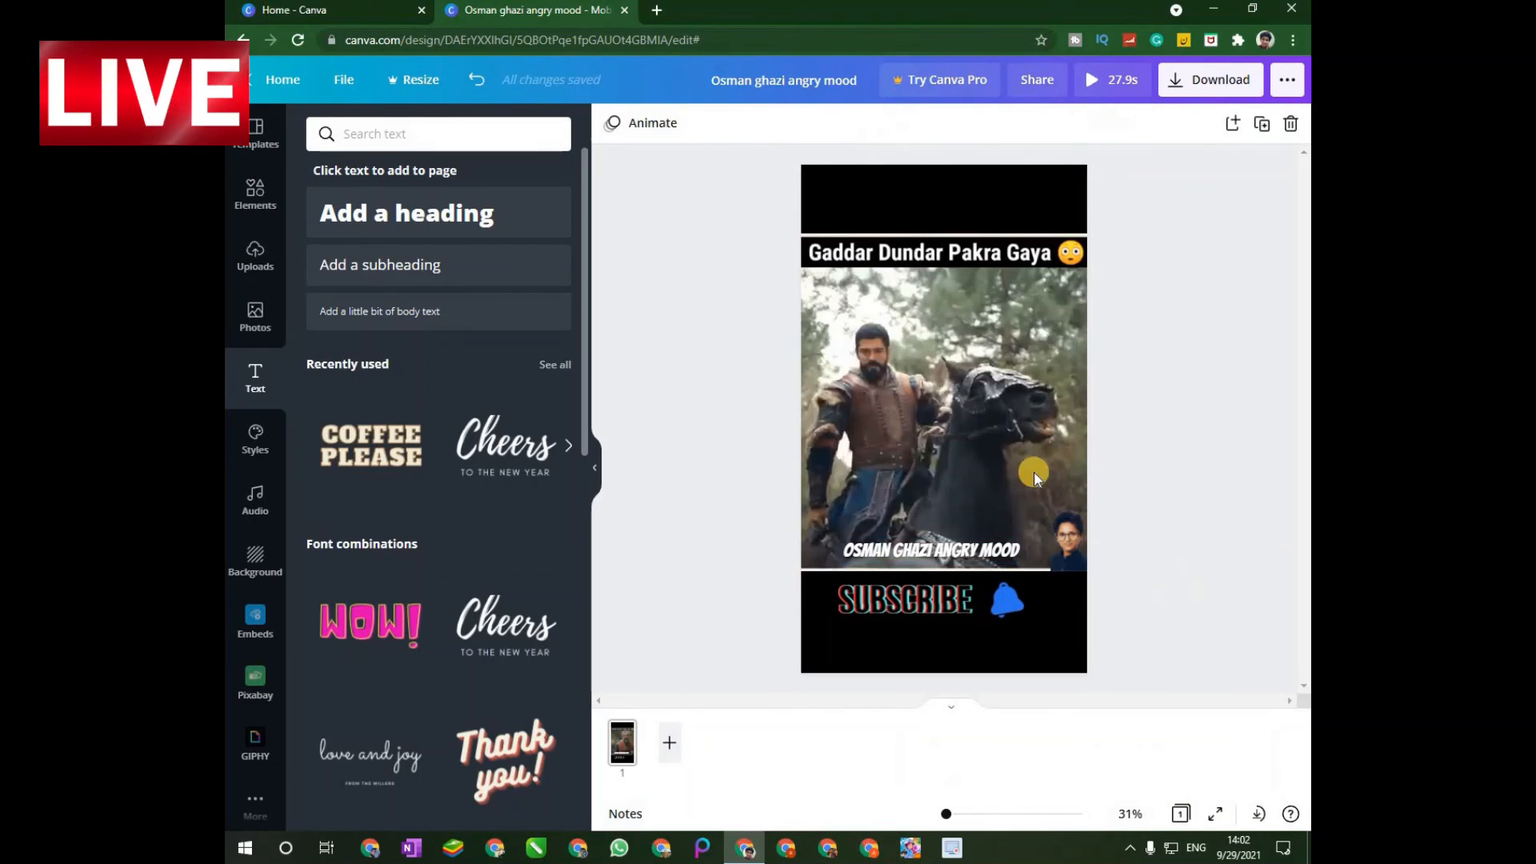
left_click(966, 413)
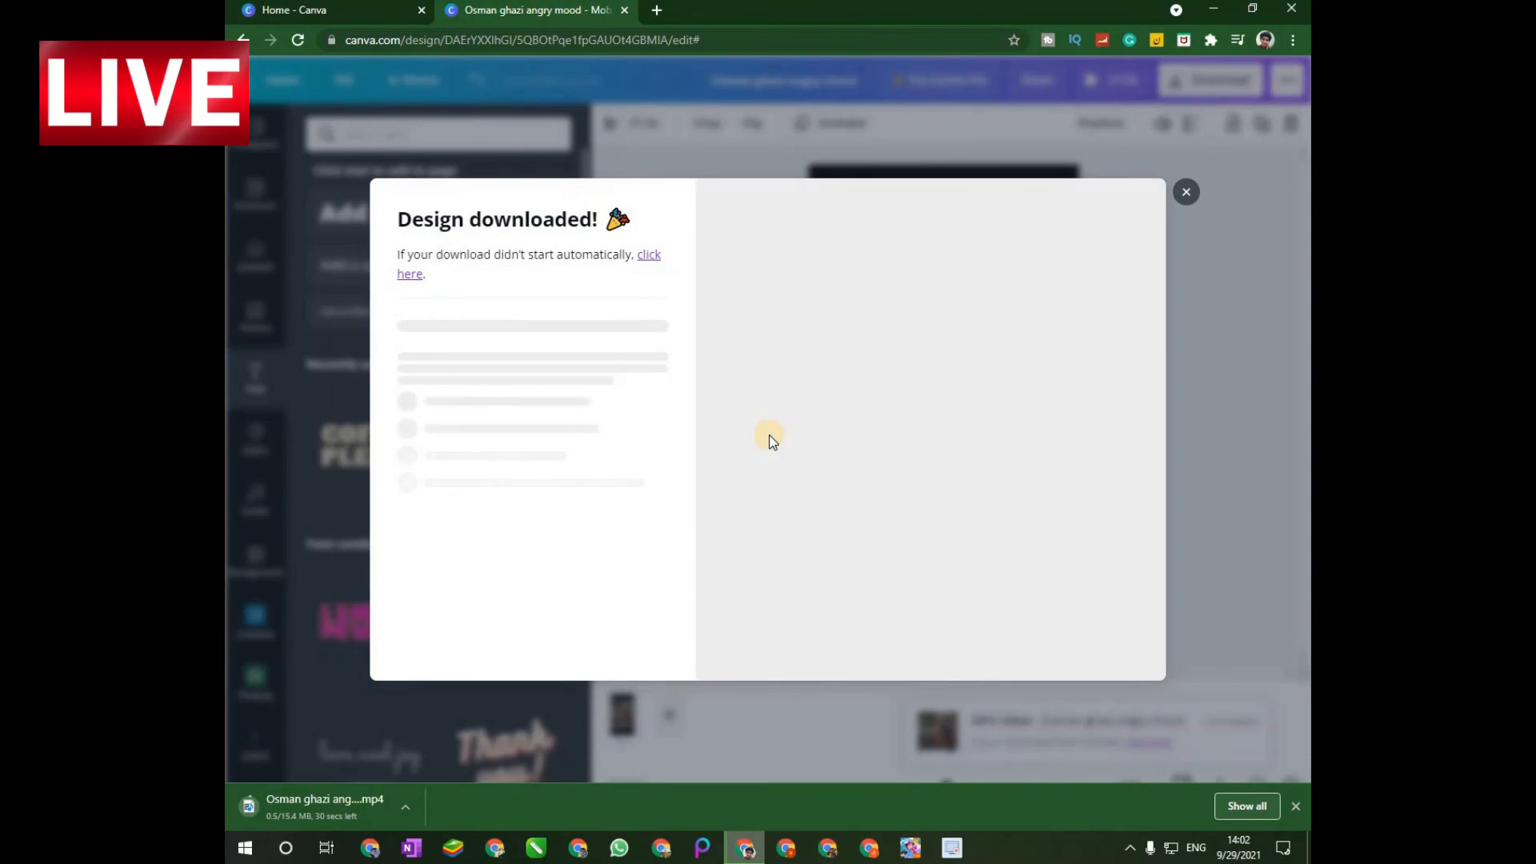
left_click(1232, 240)
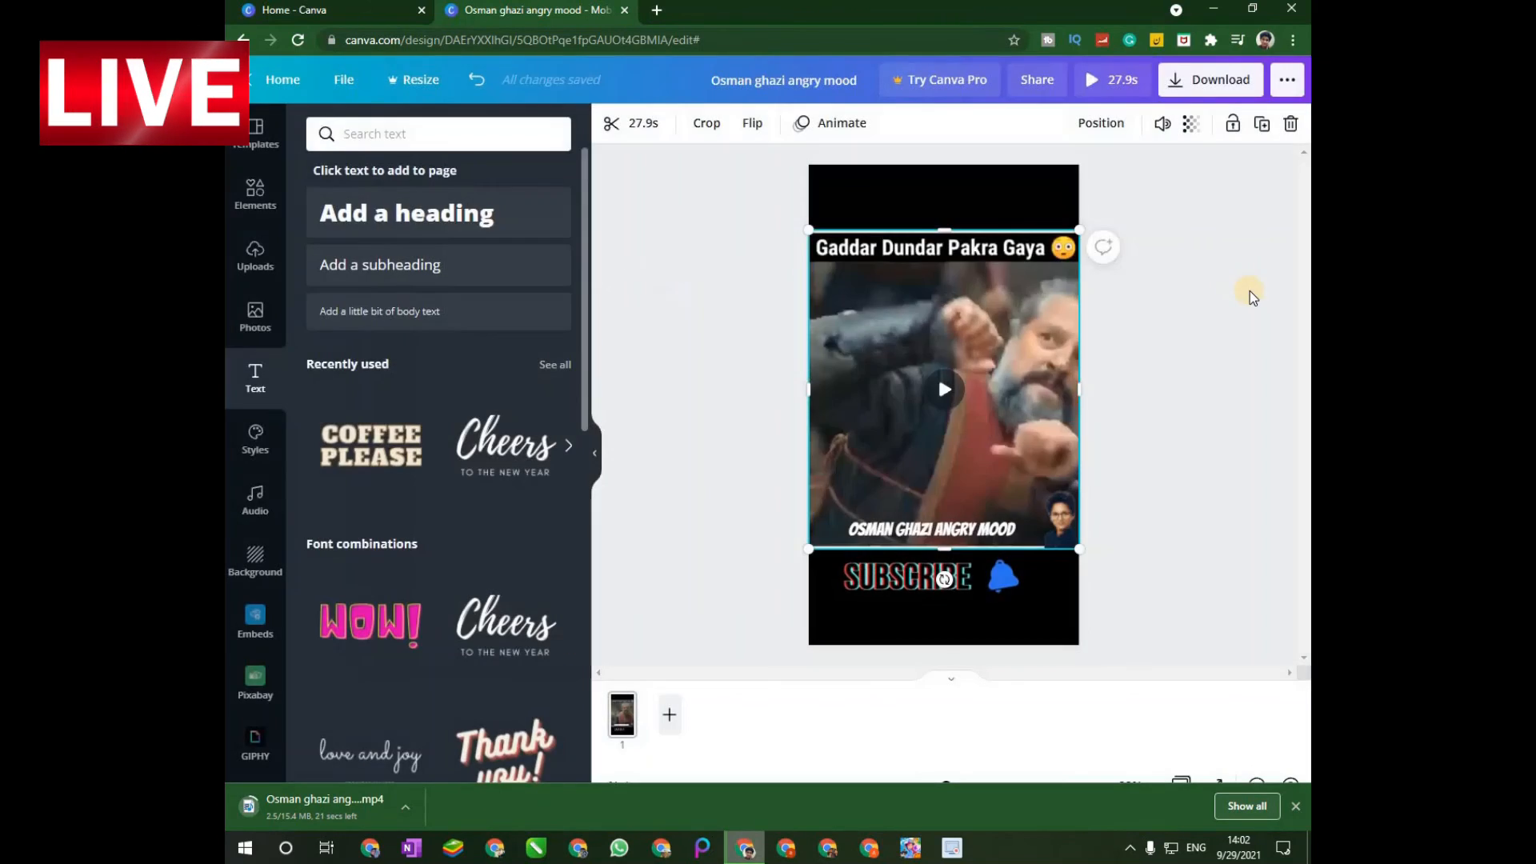